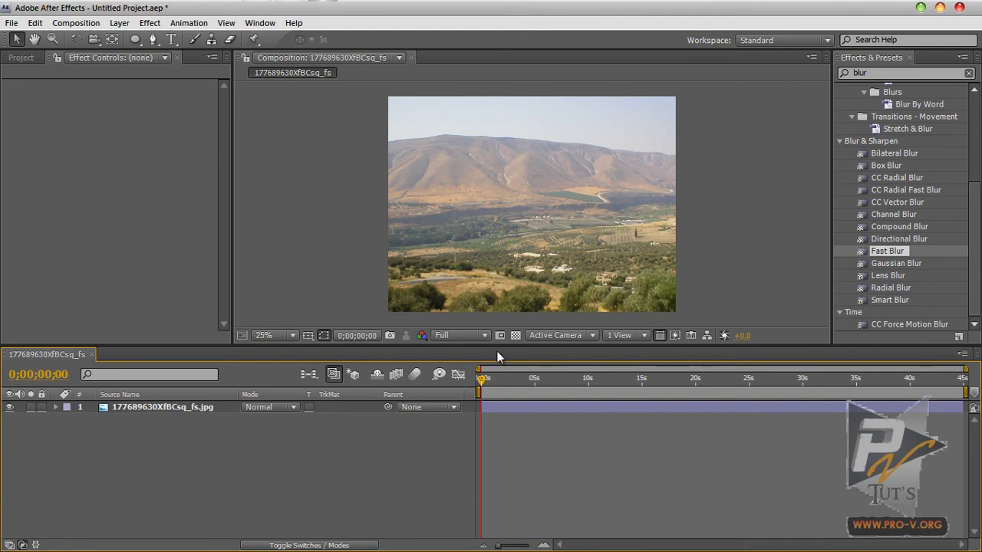
- Add CK056.jpg from the project to the timeline above the landscape photo layer, and hide it
drag(499, 346, 500, 381)
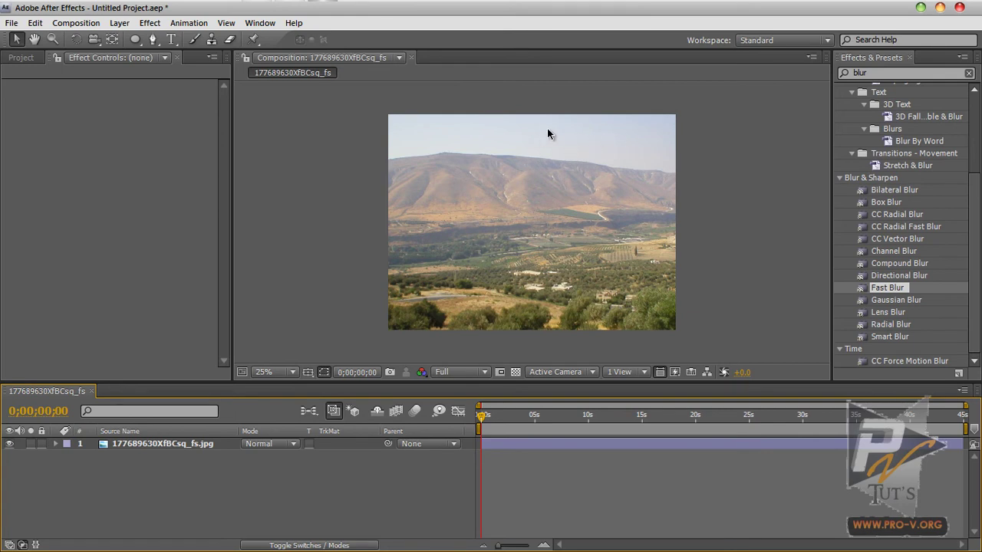
click(21, 57)
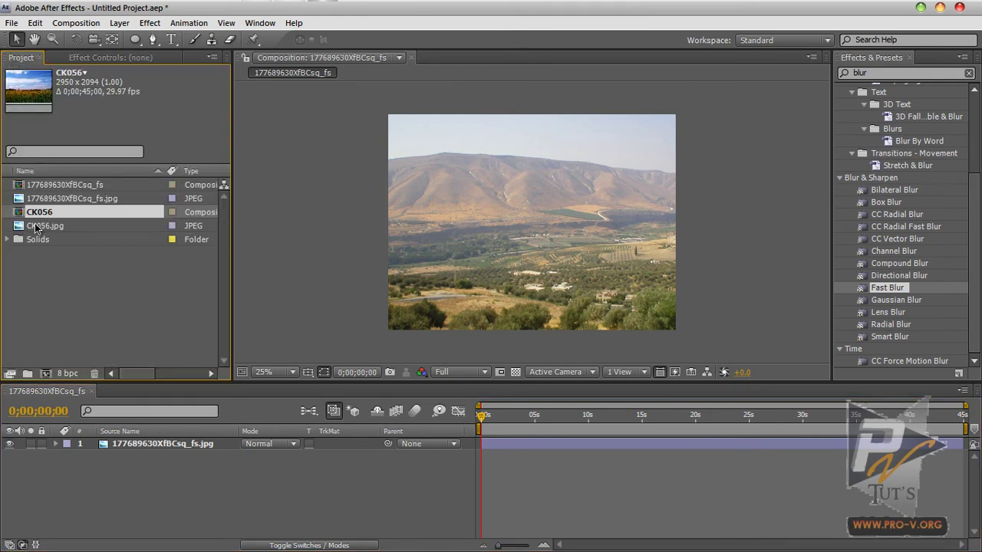
click(40, 226)
drag(15, 234, 139, 440)
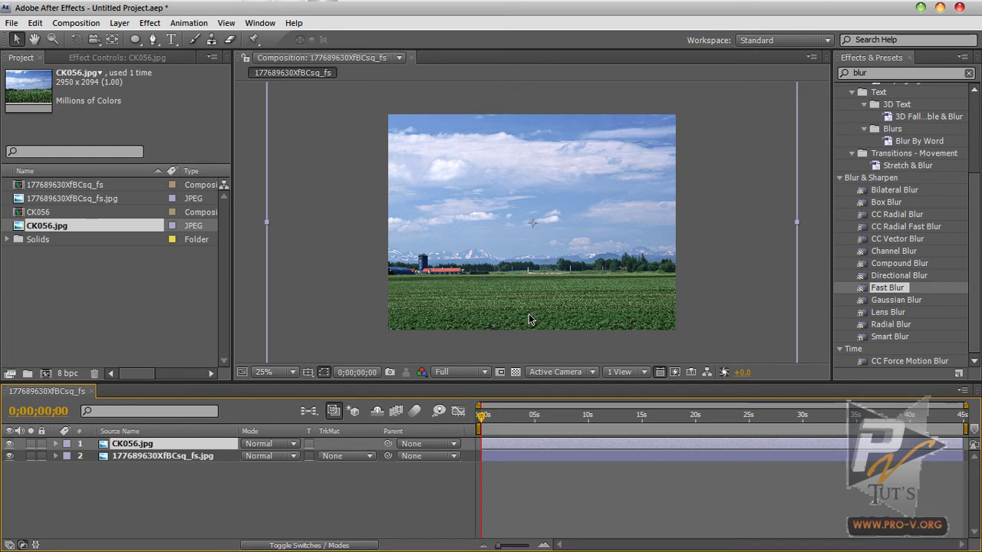
click(158, 457)
click(9, 444)
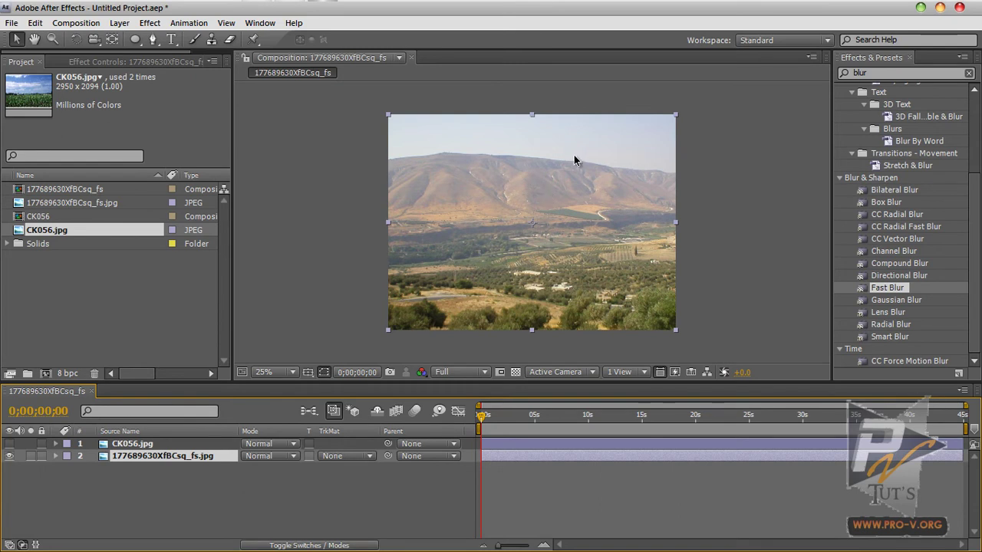
- Draw a closed Pen tool mask on the 177689630XfBCsq_fs.jpg layer, following the mountain ridge and enclosing the whole sky
key(period)
drag(525, 132, 517, 208)
click(153, 40)
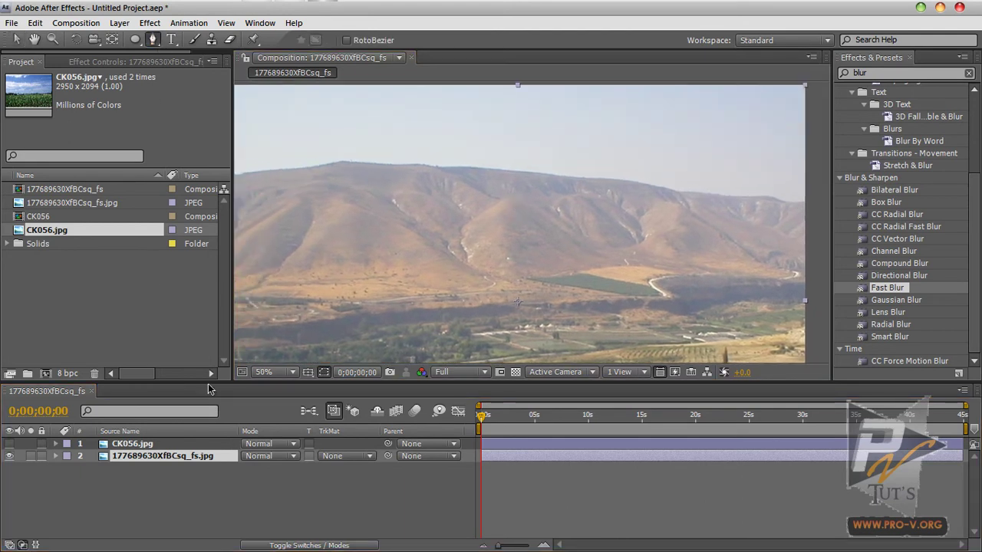
click(198, 459)
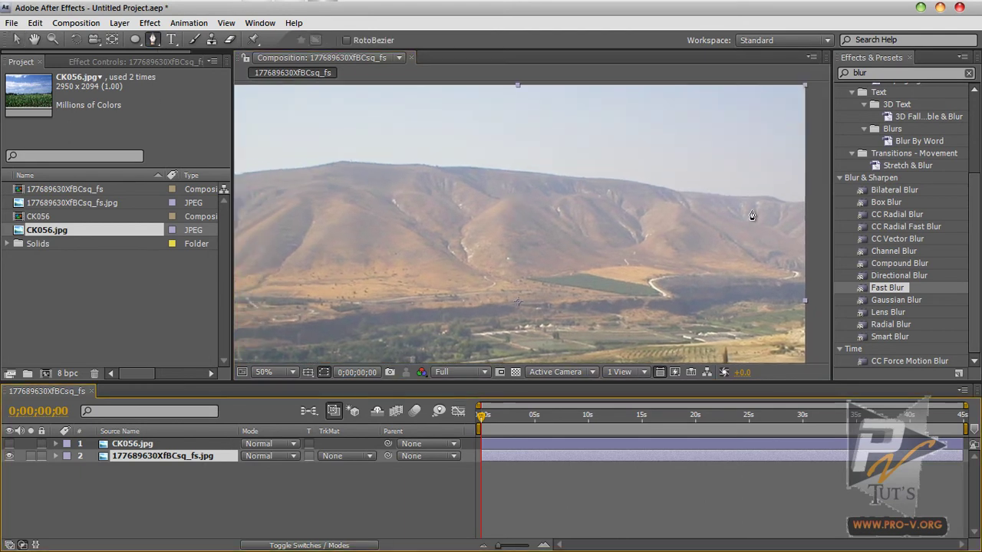
drag(751, 215, 668, 184)
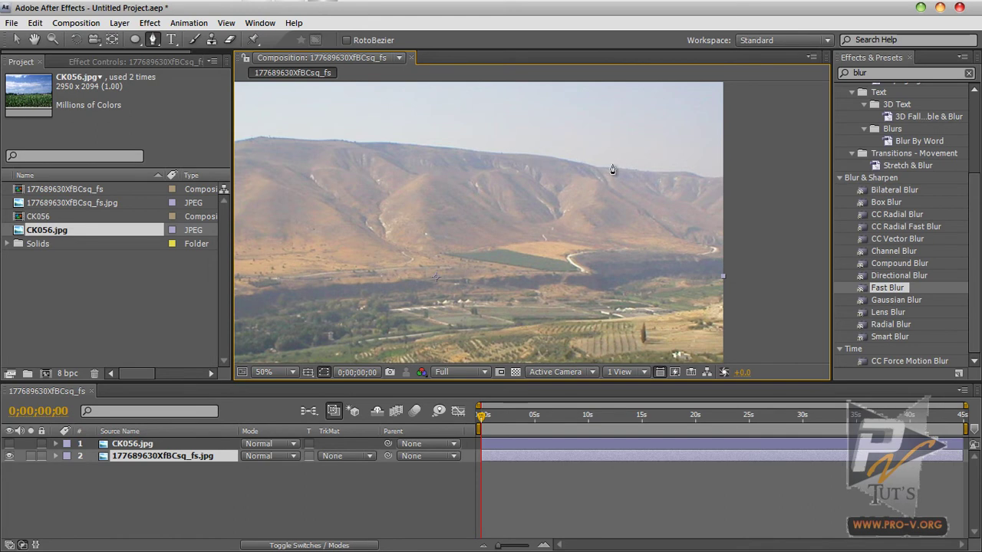
key(comma)
mouse_move(632, 196)
mouse_down()
mouse_move(391, 183)
mouse_move(317, 198)
mouse_move(288, 159)
mouse_move(340, 111)
mouse_move(544, 95)
mouse_move(704, 171)
mouse_move(637, 209)
mouse_move(631, 197)
mouse_up()
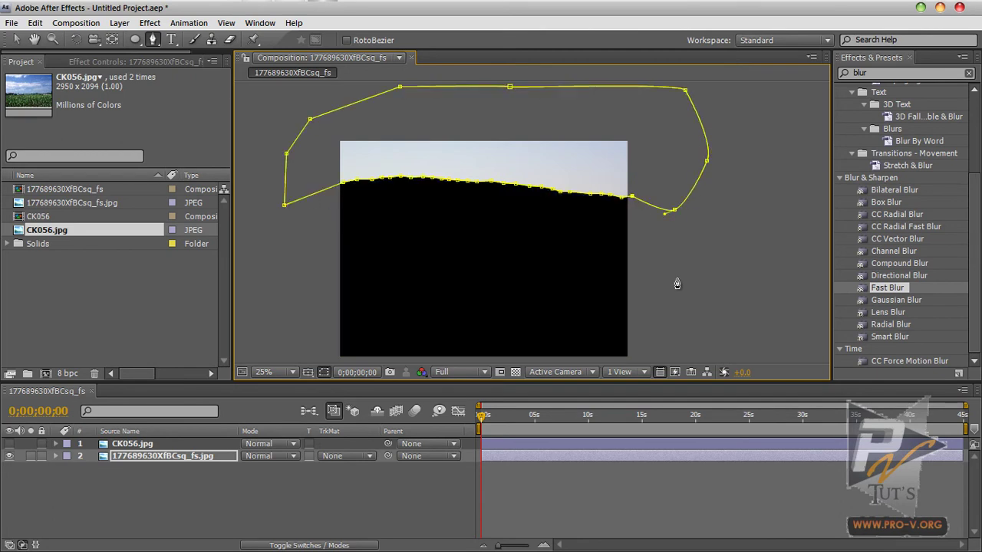
- Set the landscape layer's sky mask mode to Subtract
click(343, 482)
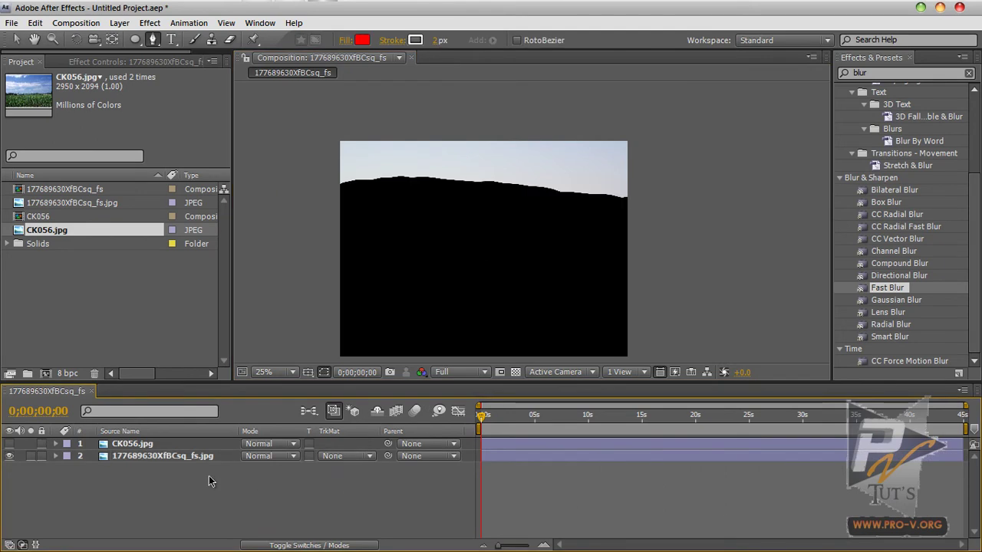
click(186, 458)
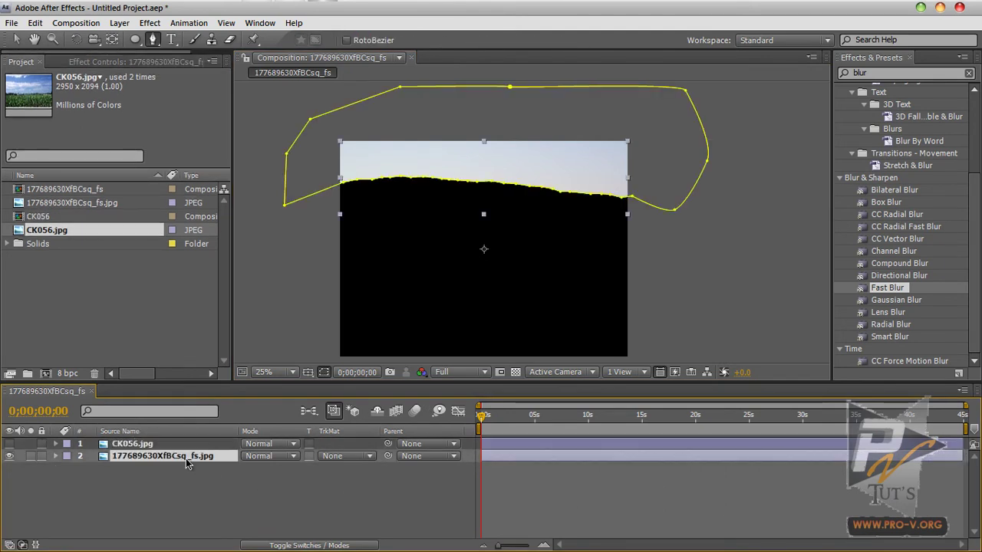
key(m)
key(m)
click(266, 468)
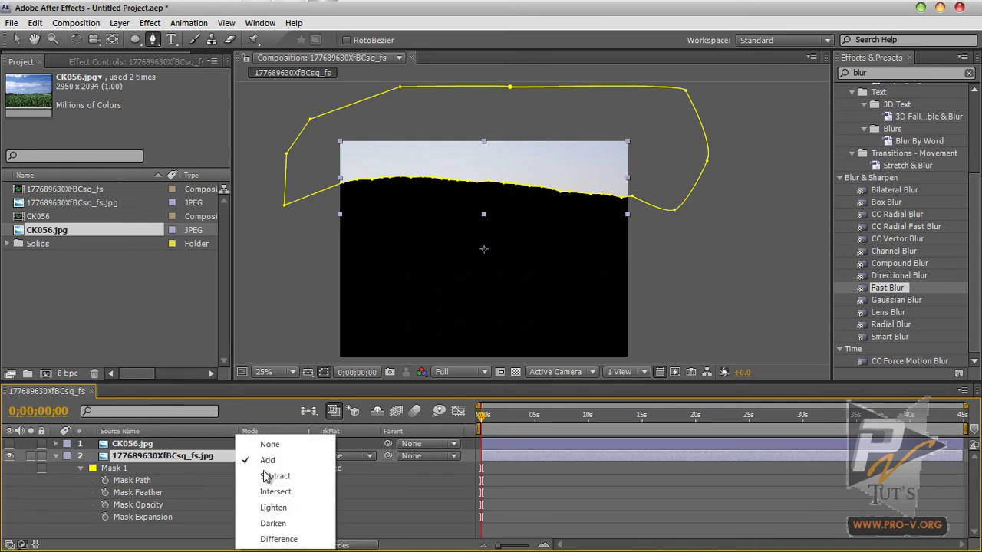
click(281, 476)
click(399, 508)
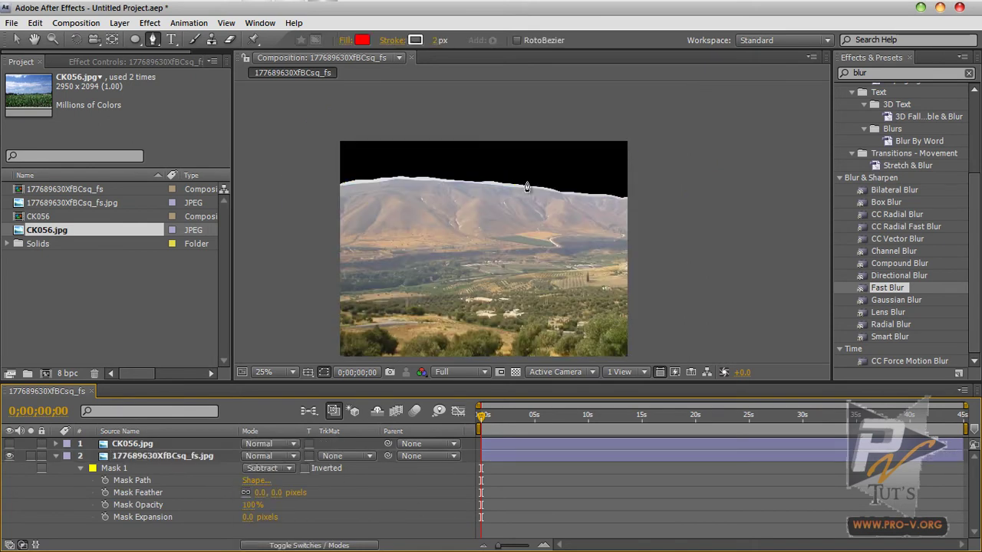
- Set the landscape layer's Mask Feather to 16 pixels to soften the ridge edge
scroll(534, 213, up, 2)
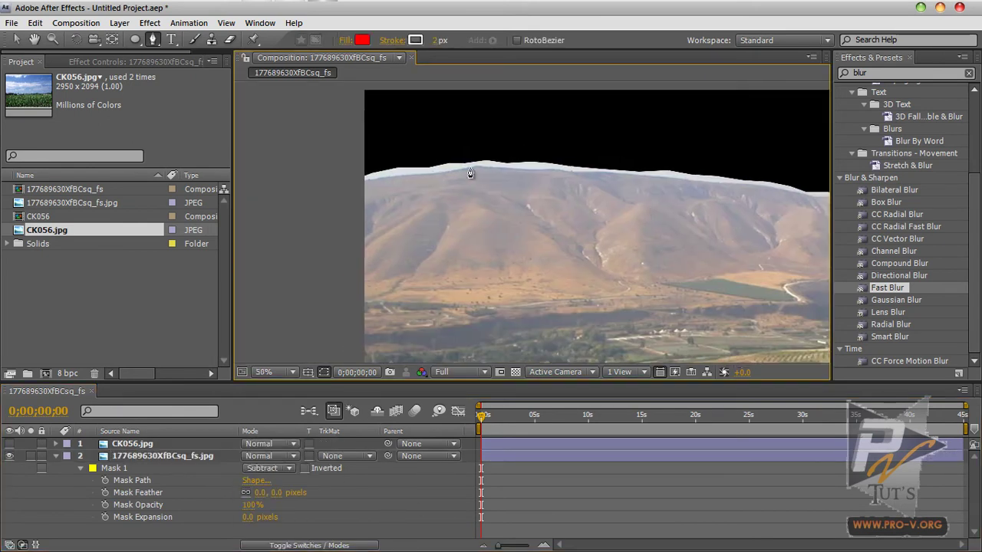
click(154, 456)
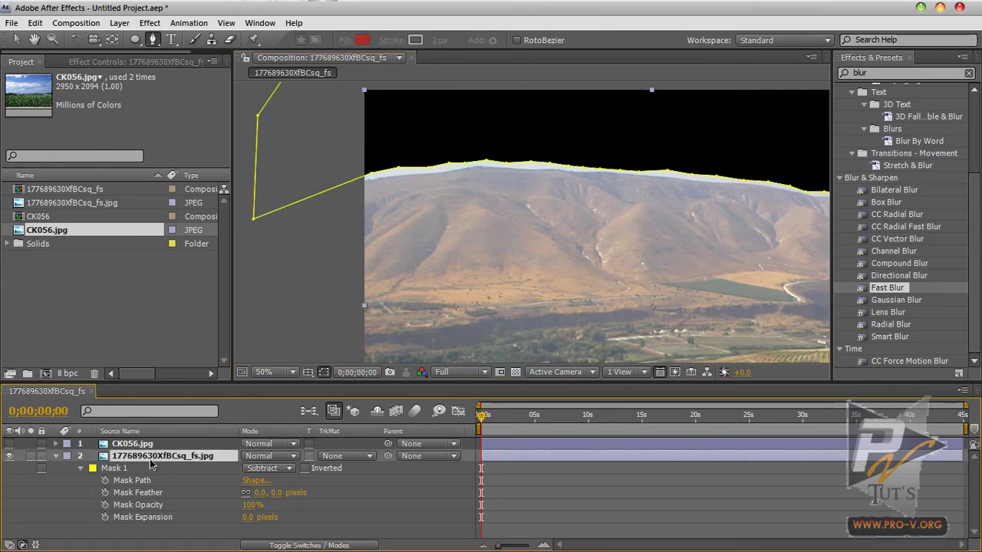
drag(258, 493, 268, 496)
click(370, 528)
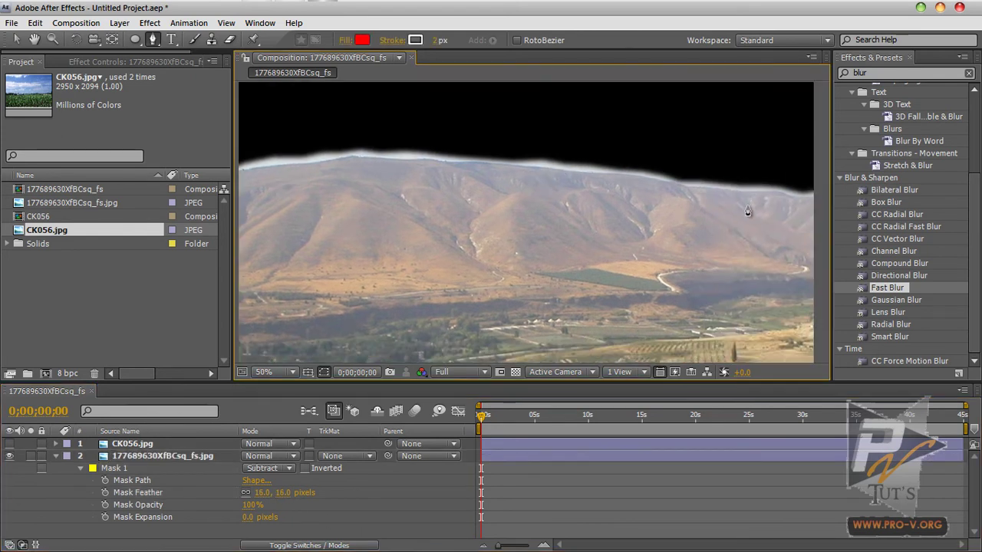
key(comma)
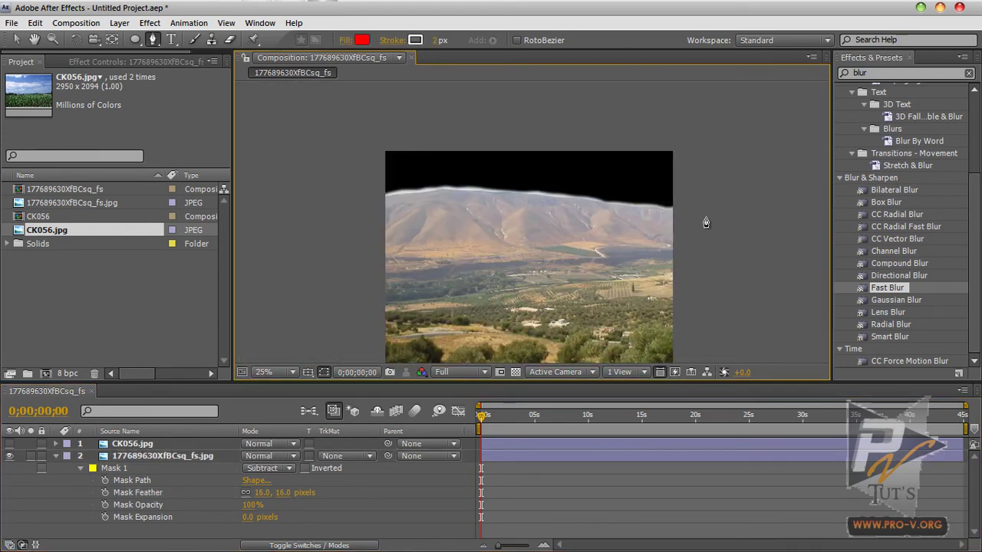
- Make the CK056.jpg layer visible and place it below the landscape layer in the timeline
click(56, 455)
click(123, 444)
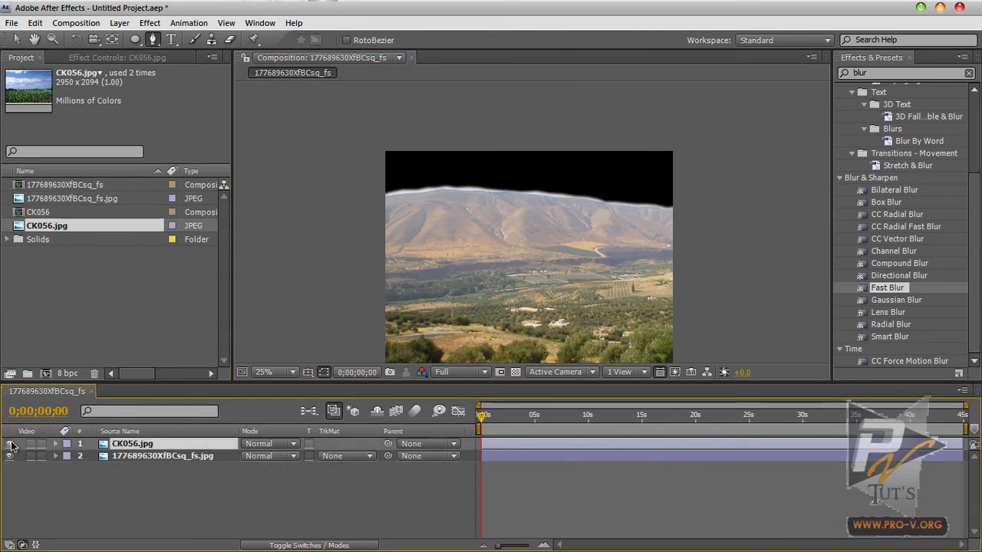
click(9, 443)
drag(123, 447, 129, 480)
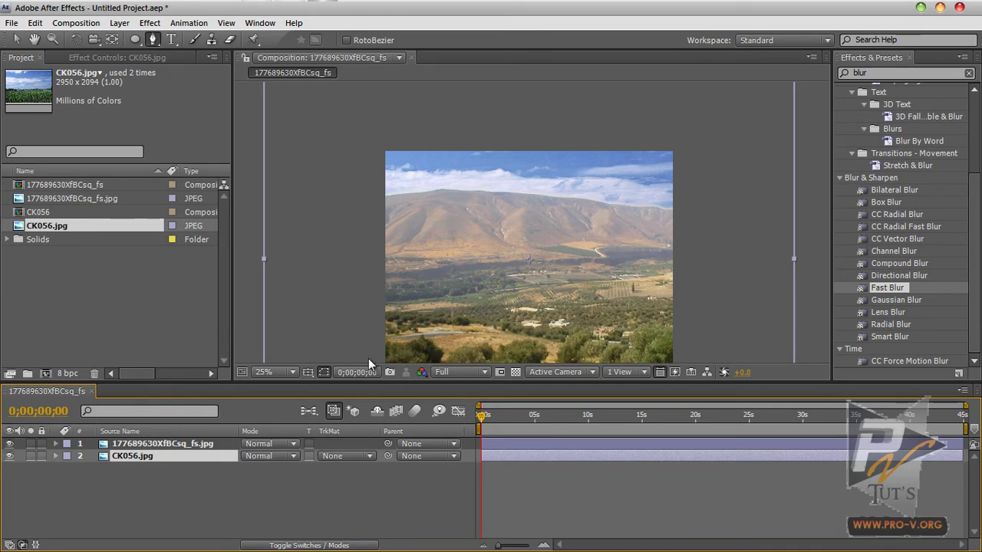
- Reposition the CK056.jpg layer behind the mountains so that only its clouds fill the sky above the ridge
key(v)
drag(612, 279, 621, 191)
scroll(599, 212, up, 2)
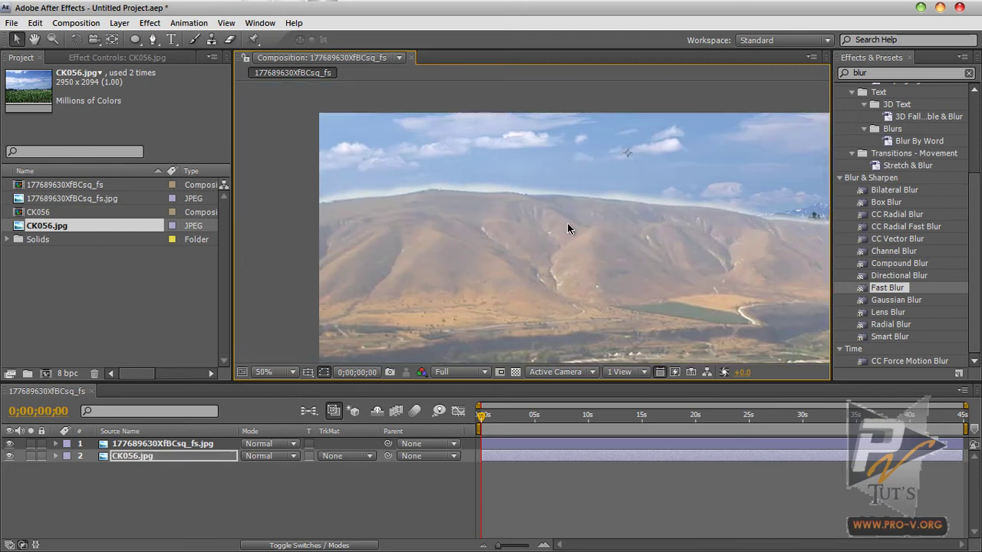
scroll(595, 240, down, 2)
drag(534, 188, 543, 206)
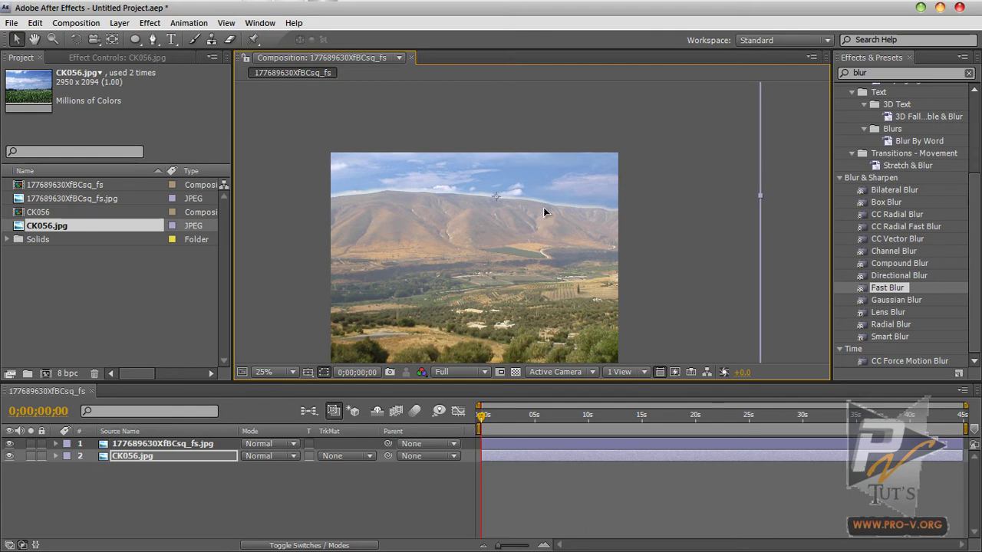
scroll(542, 261, up, 2)
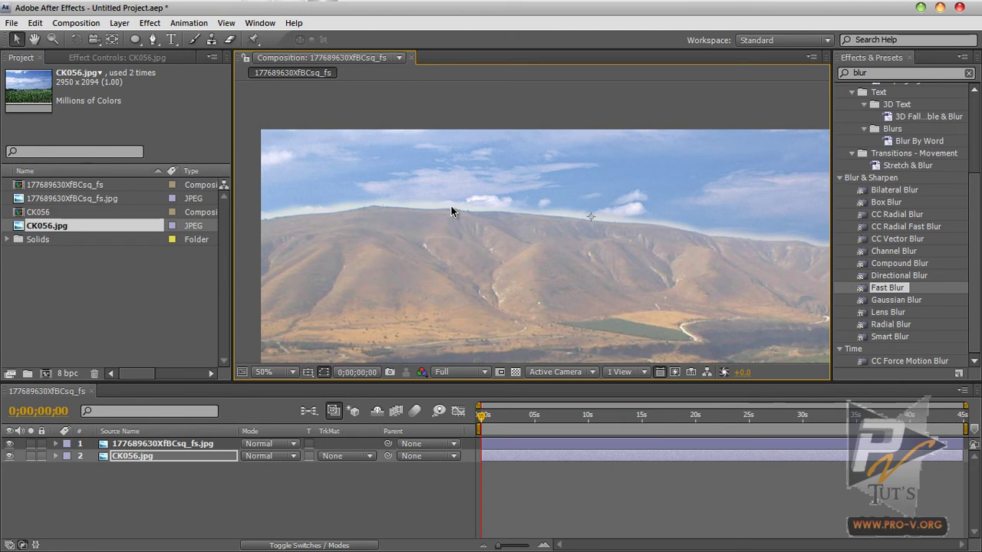
drag(486, 204, 504, 223)
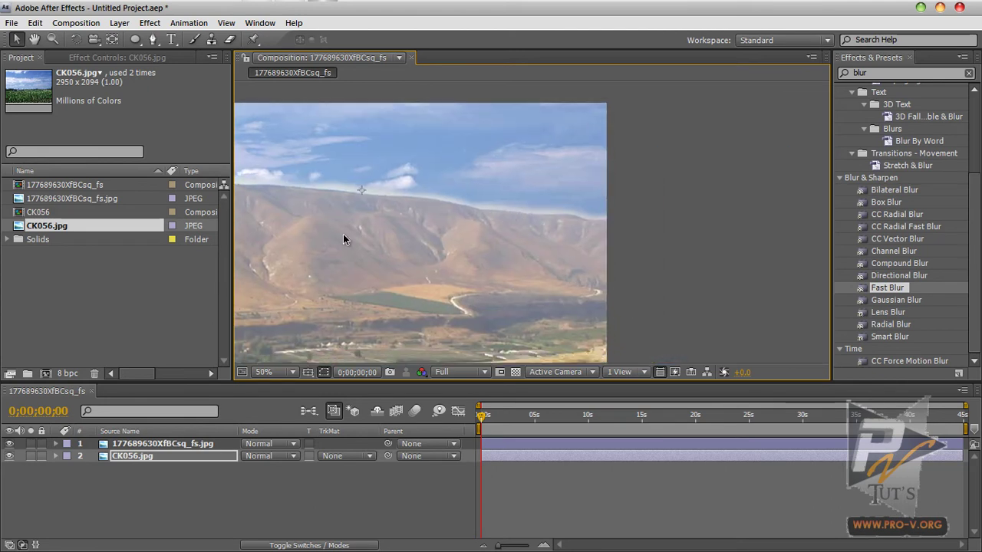
drag(351, 225, 498, 228)
scroll(571, 223, down, 2)
scroll(528, 227, down, 1)
scroll(528, 227, up, 2)
drag(454, 169, 529, 234)
scroll(516, 214, down, 1)
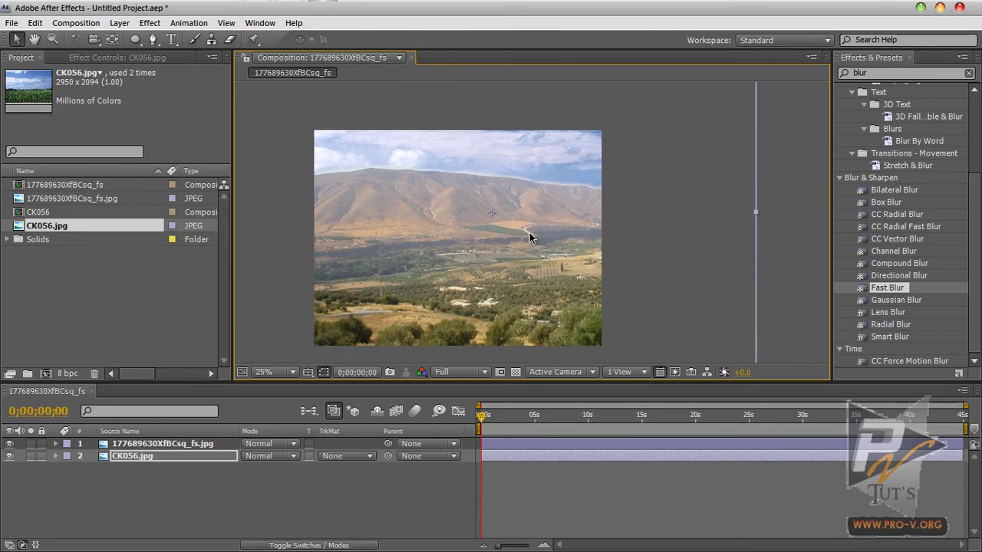
click(376, 482)
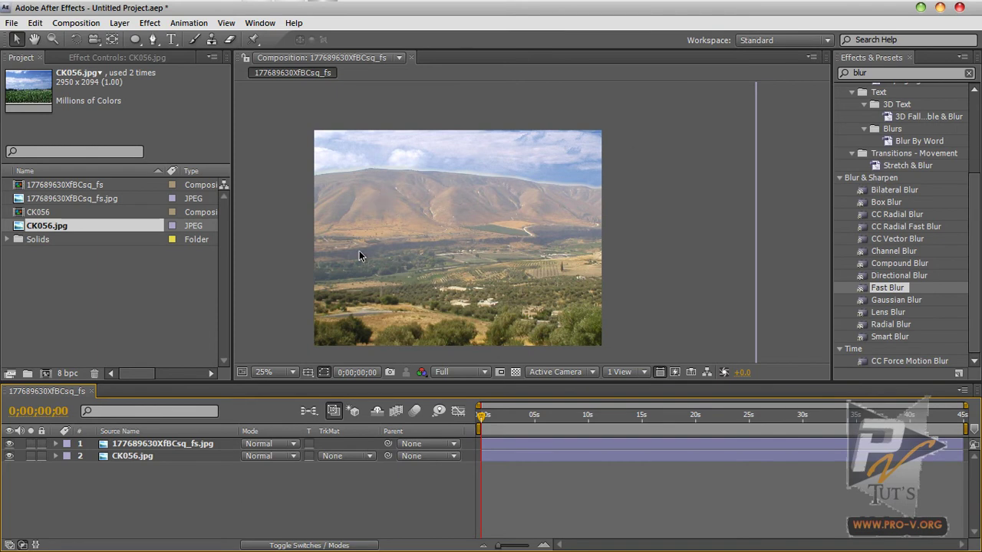
- Create a new orange solid layer at 1600 x 1200 px
click(119, 23)
mouse_move(134, 38)
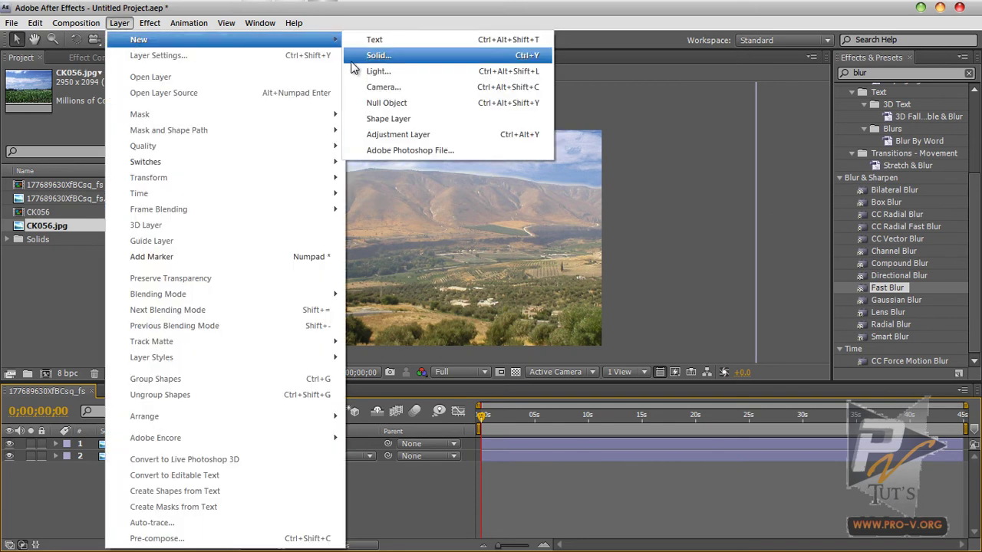
click(404, 59)
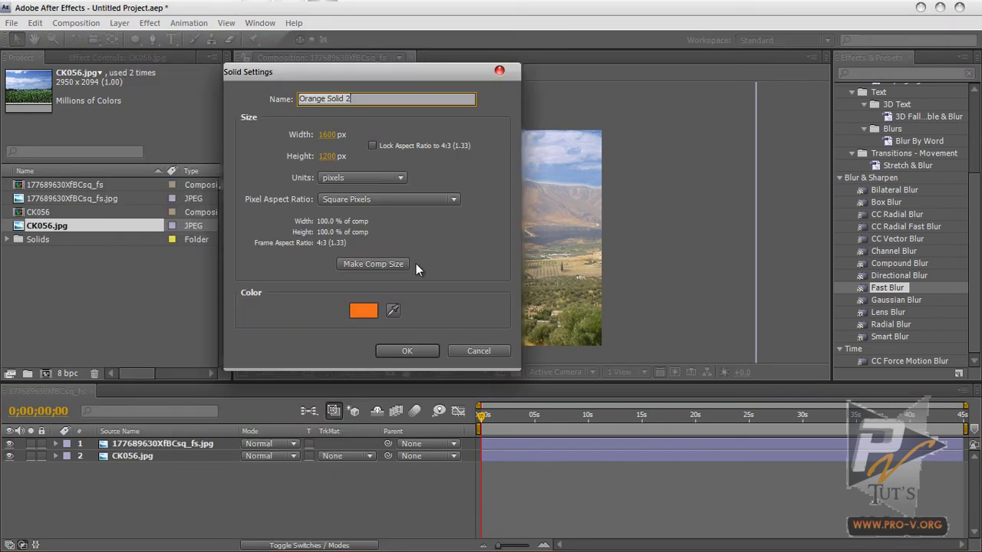
click(393, 353)
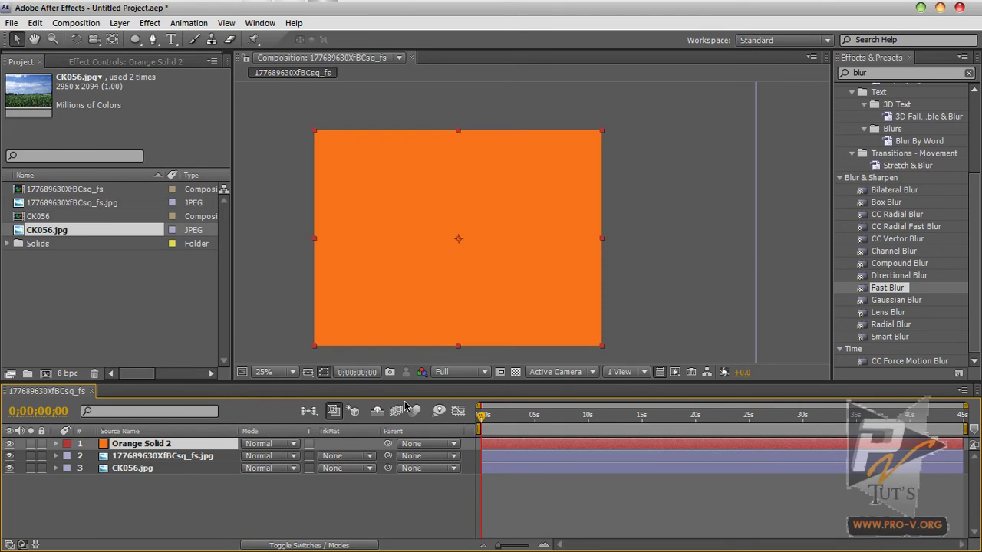
- Draw a circular Ellipse tool mask centred on the orange solid, a little under half the frame's width
click(135, 39)
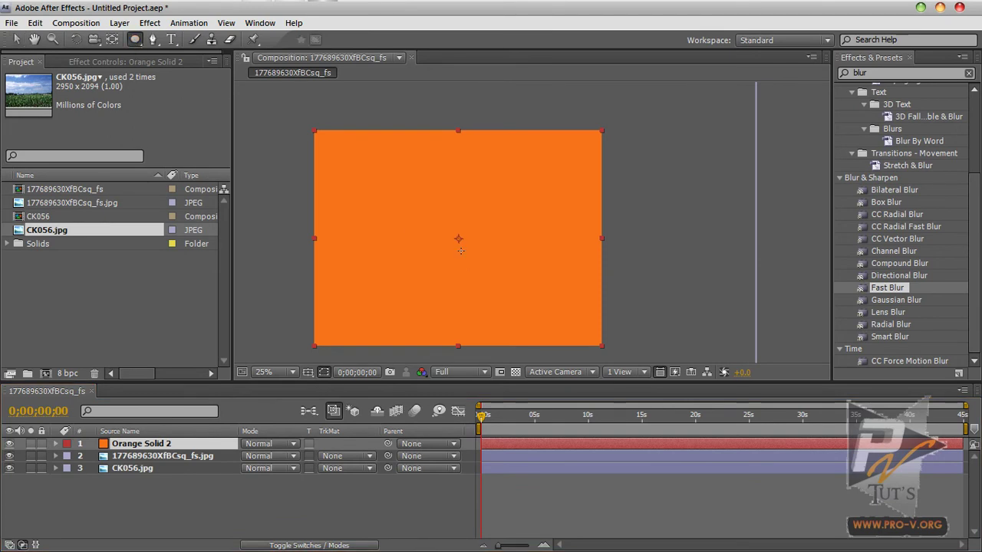
click(457, 238)
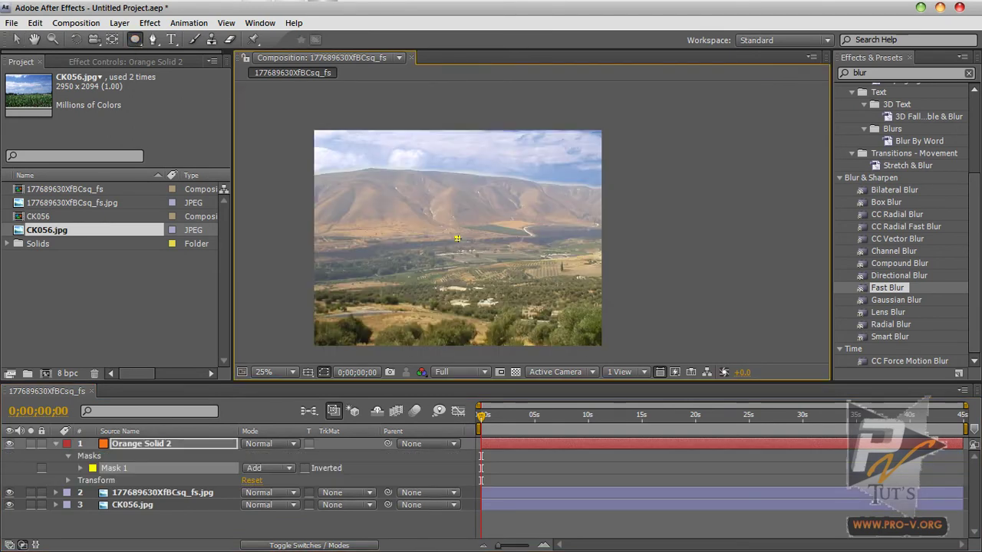
drag(459, 236, 520, 174)
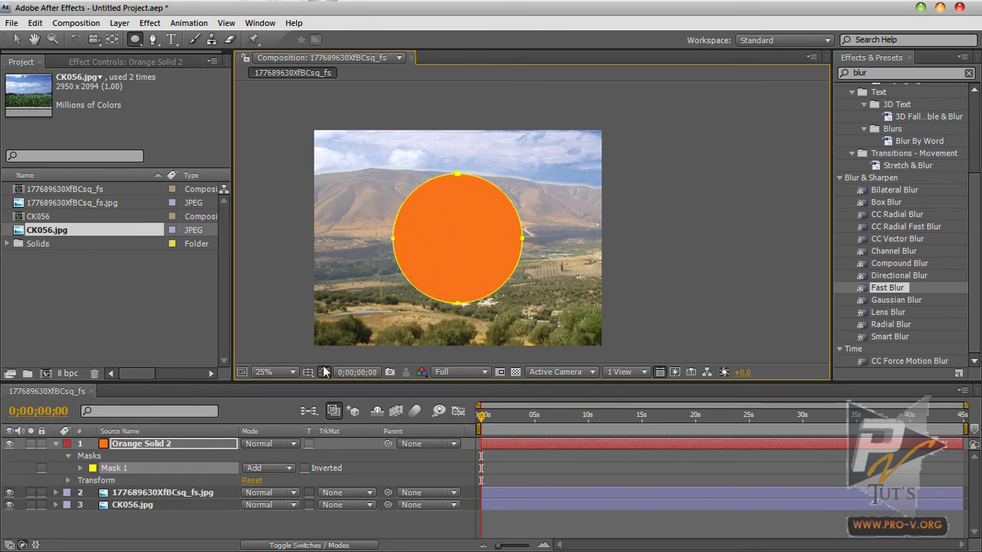
key(Return)
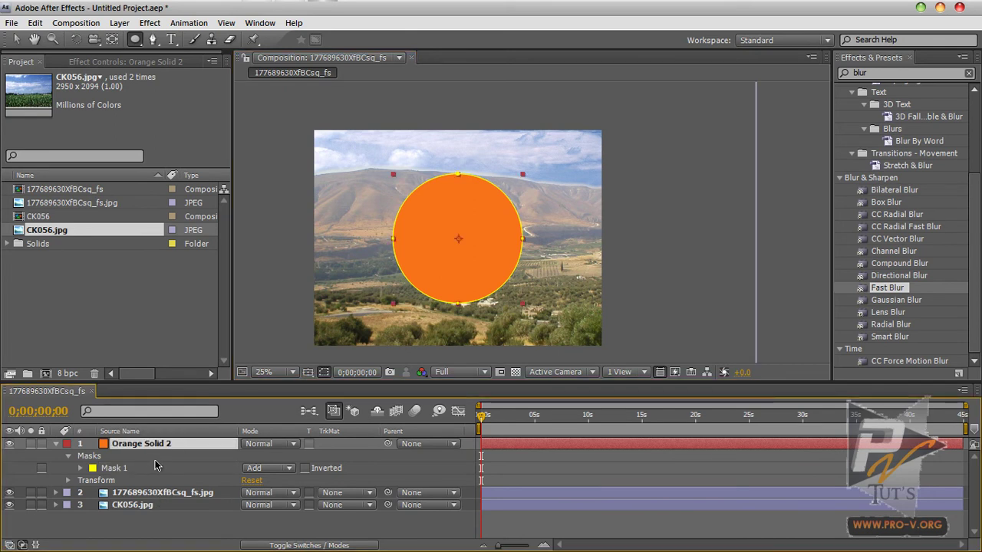
- Duplicate the orange solid's circular mask and set the copy's mode to Subtract
drag(315, 383, 316, 356)
click(119, 444)
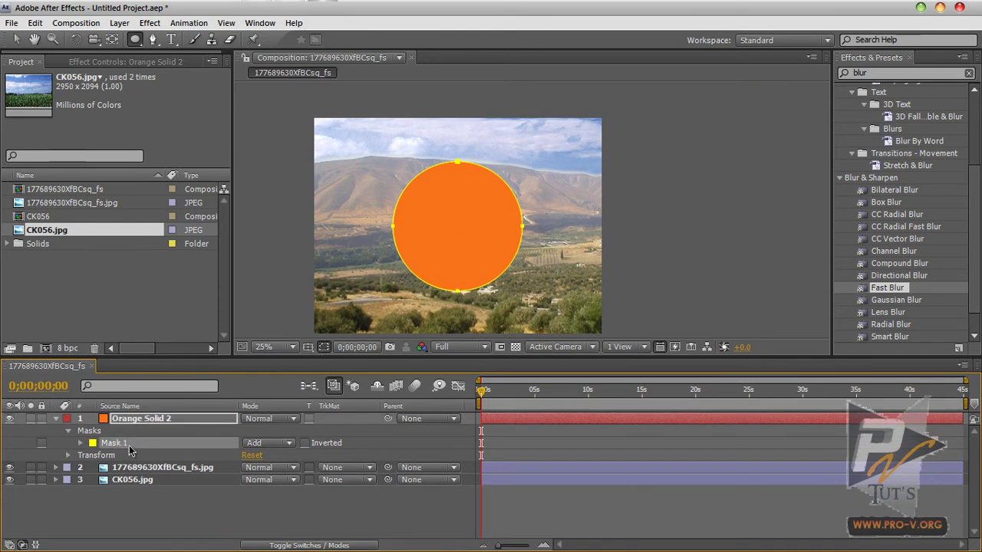
key(ctrl+d)
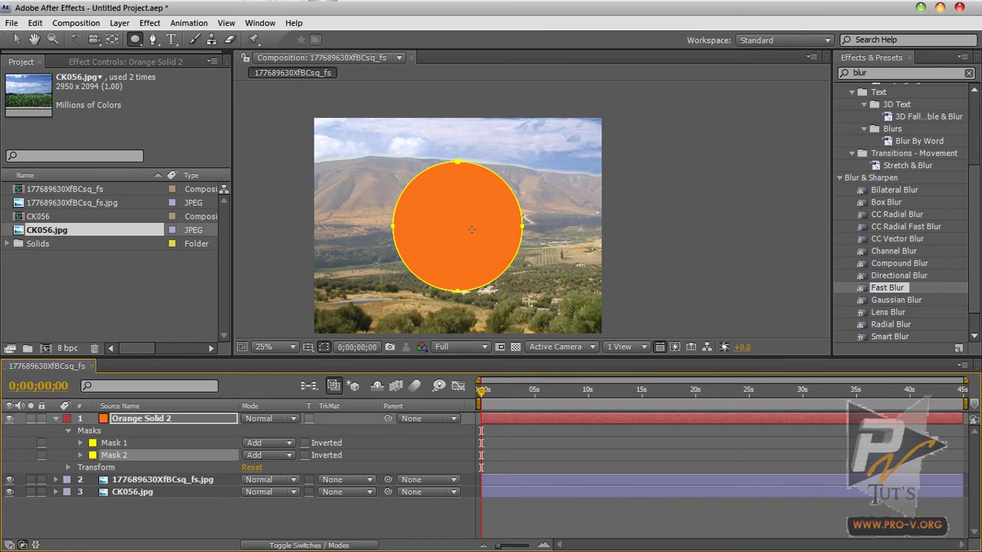
click(278, 455)
click(278, 469)
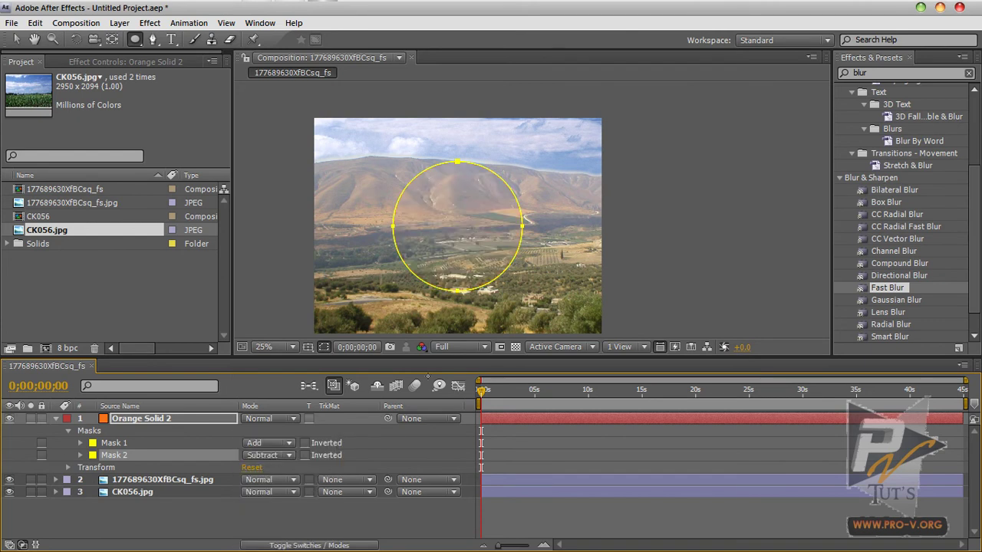
click(401, 447)
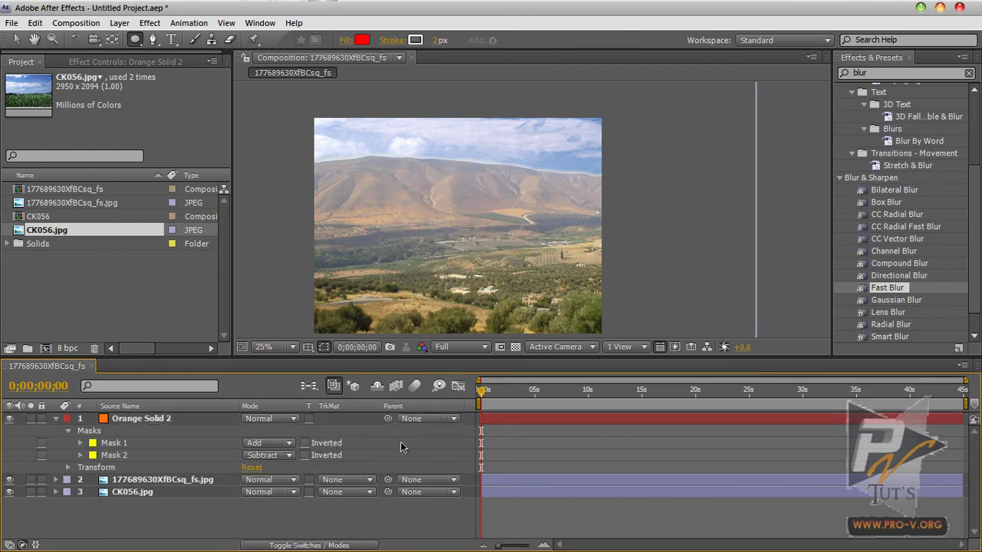
- Set the orange solid's Mask Expansion to 32 pixels for Mask 1 and -27 pixels for Mask 2
click(80, 455)
click(80, 443)
scroll(151, 458, down, 2)
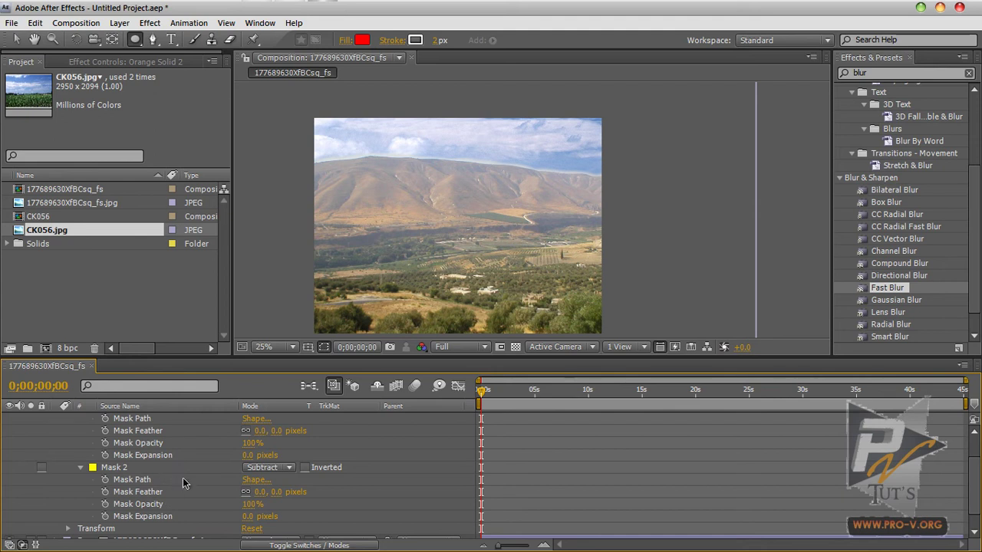
click(243, 456)
drag(242, 458, 271, 463)
click(384, 464)
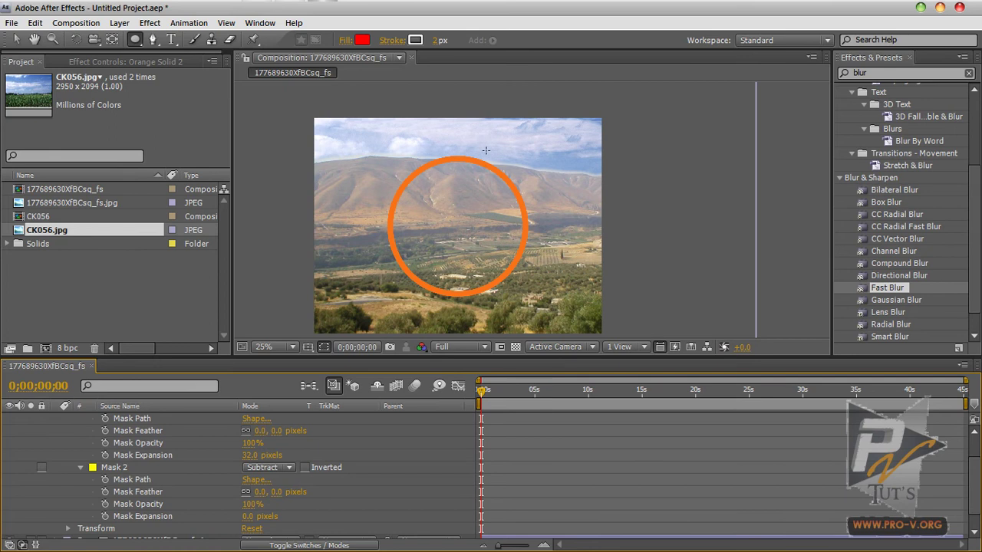
mouse_move(247, 517)
mouse_down()
mouse_move(267, 520)
mouse_move(228, 523)
mouse_move(237, 528)
mouse_up()
click(350, 495)
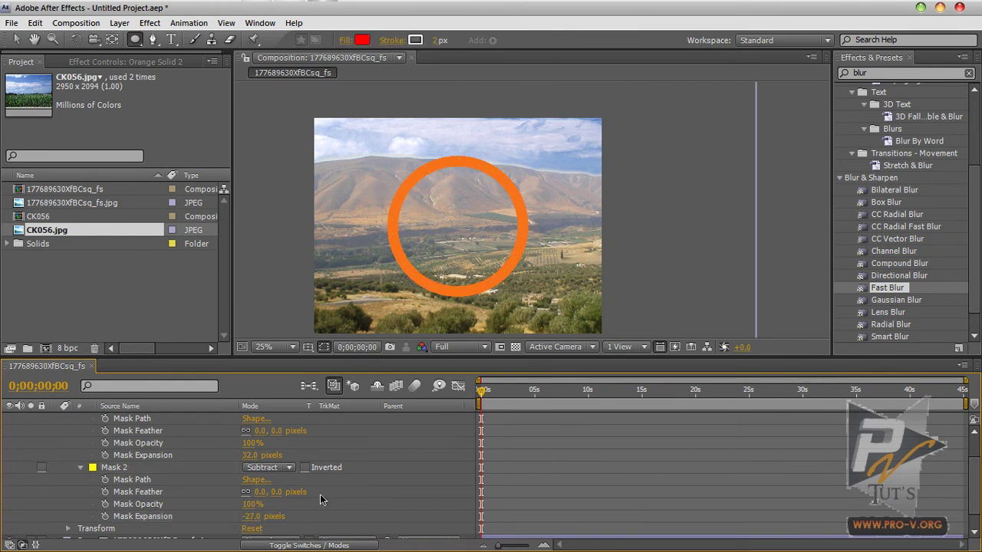
- Feather the ring's edges, setting Mask Feather to 17 pixels for Mask 2 and 2 pixels for Mask 1
drag(261, 494, 277, 493)
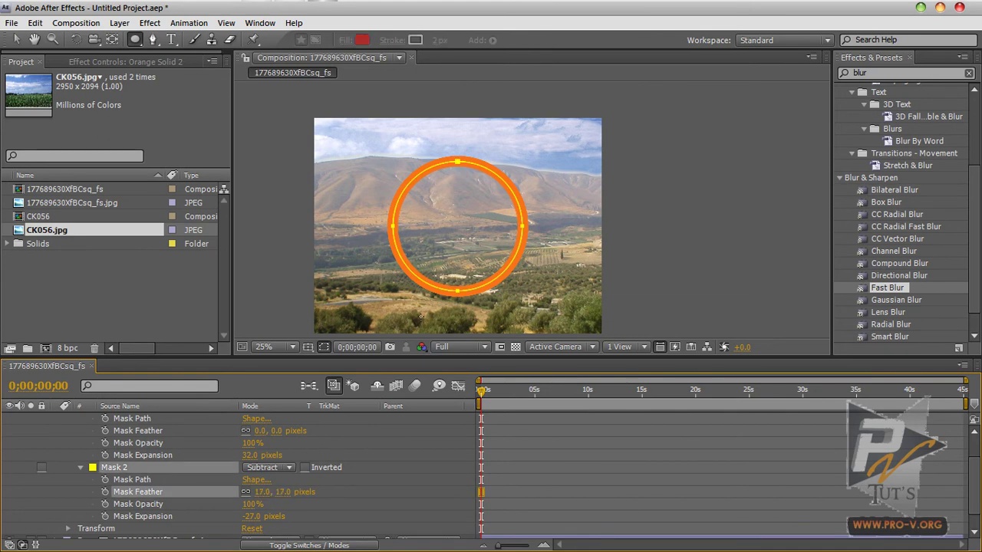
key(period)
drag(348, 242, 517, 217)
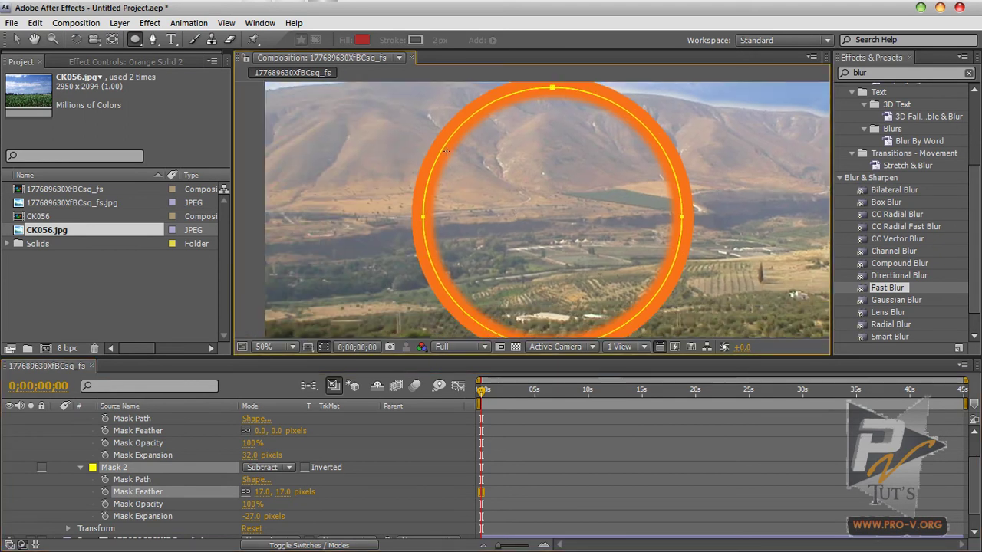
click(260, 430)
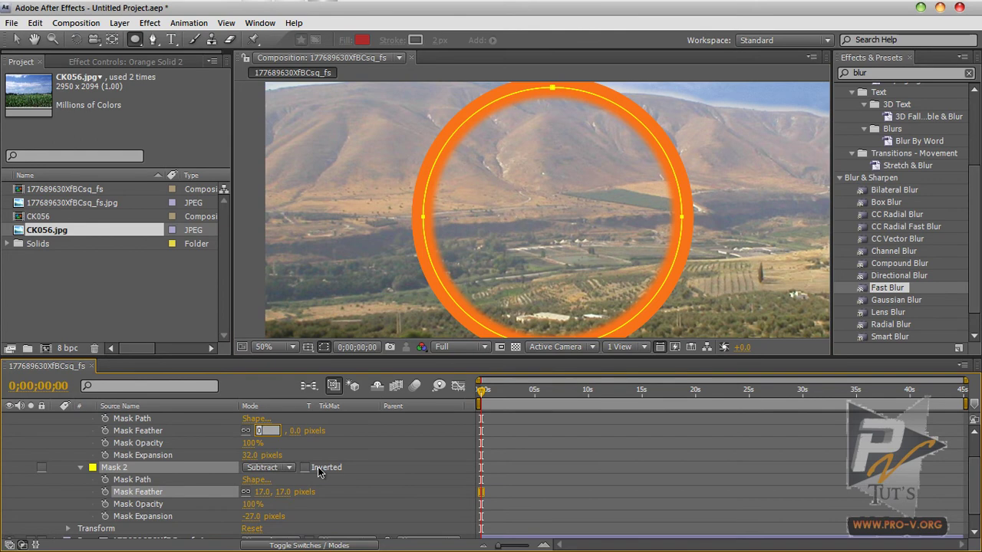
text(2)
key(Return)
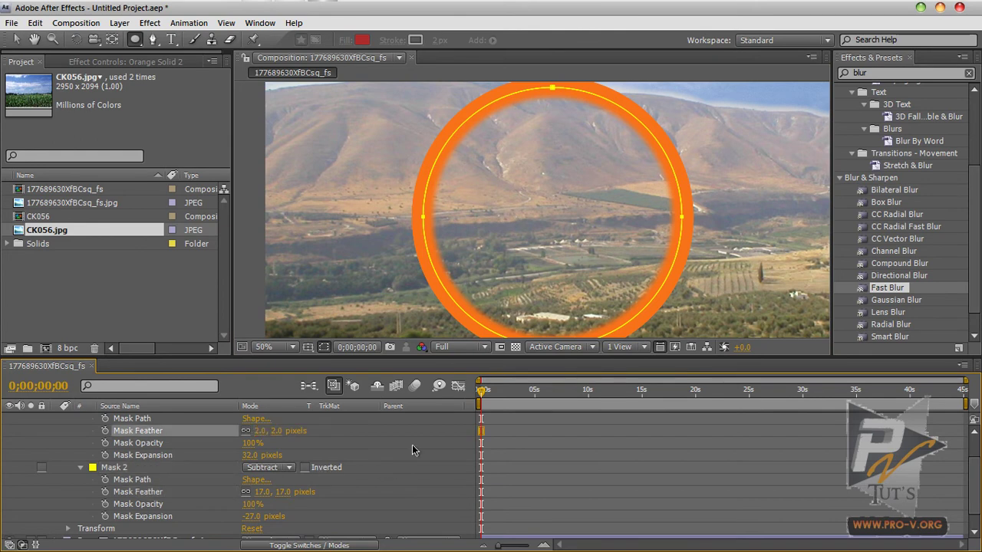
key(F2)
drag(647, 187, 533, 204)
scroll(534, 201, down, 1)
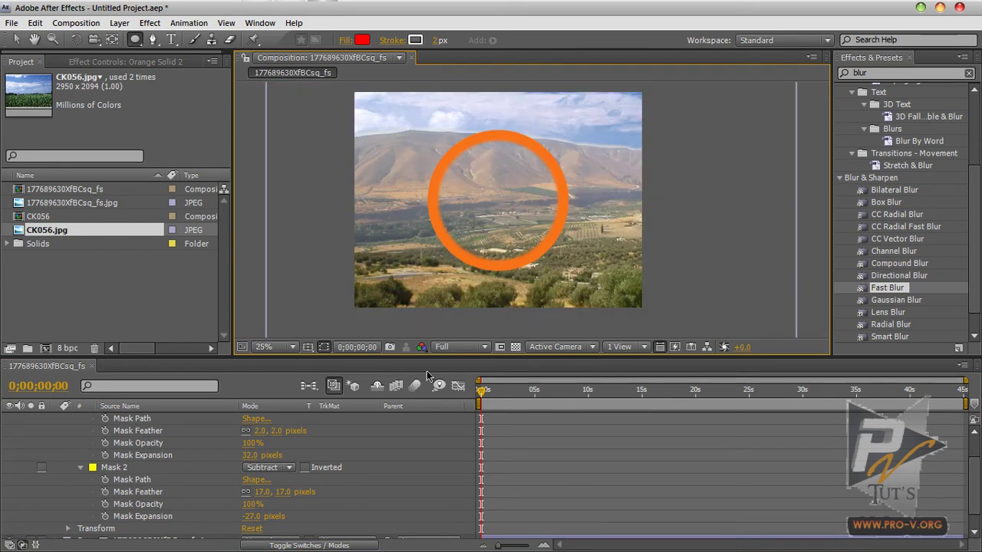
click(414, 447)
- Collapse the orange solid's mask properties and rename the layer as Ring
scroll(390, 464, up, 1)
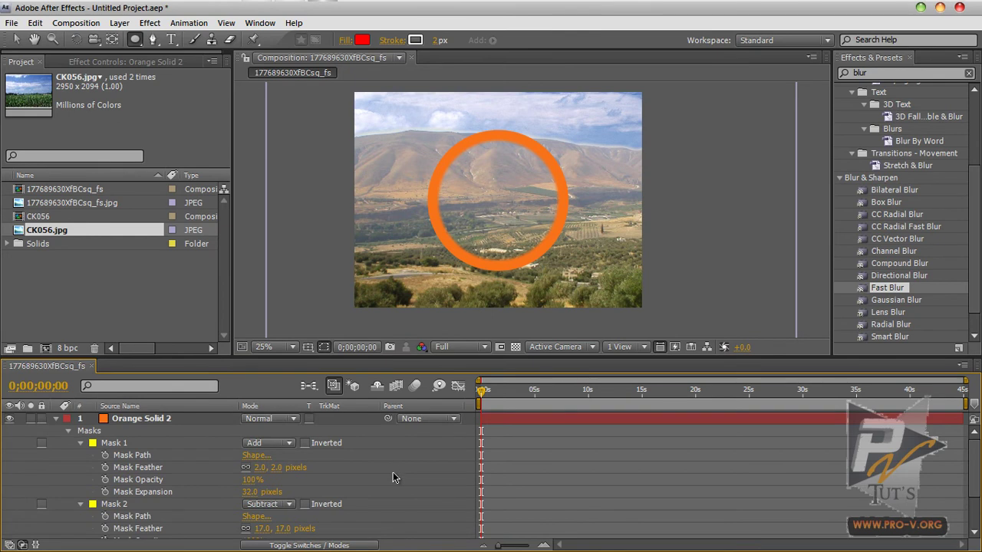
click(55, 418)
click(140, 419)
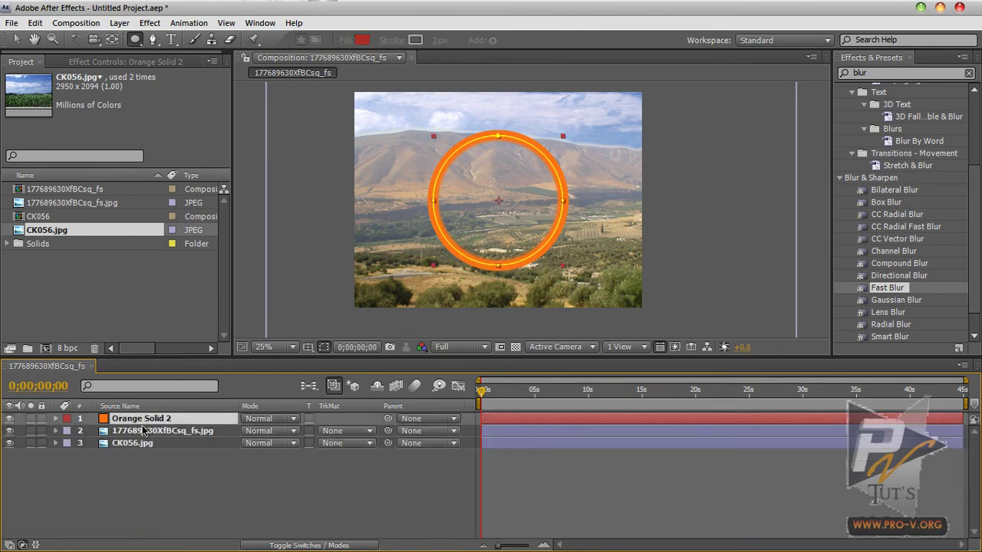
key(Return)
text(Rign)
key(Return)
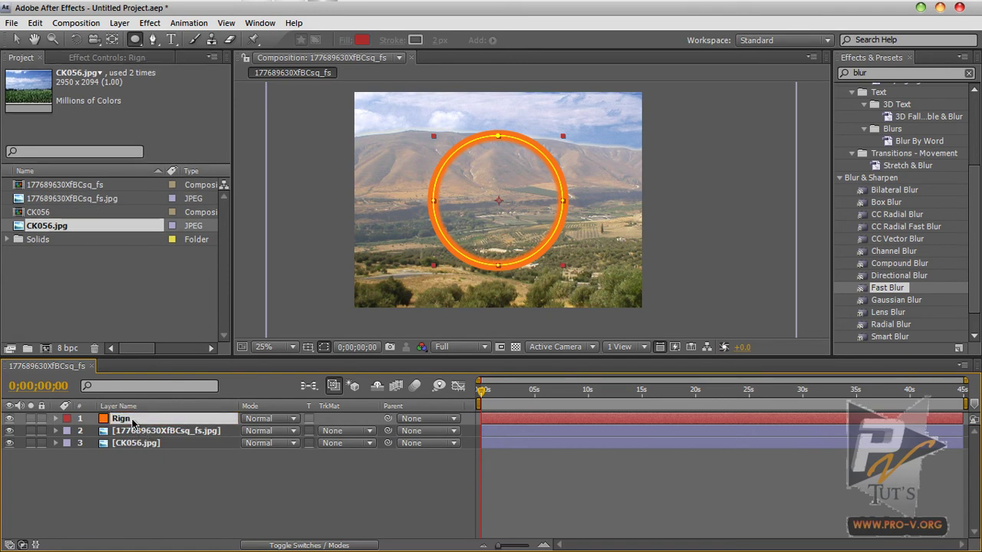
key(Return)
text(Ring)
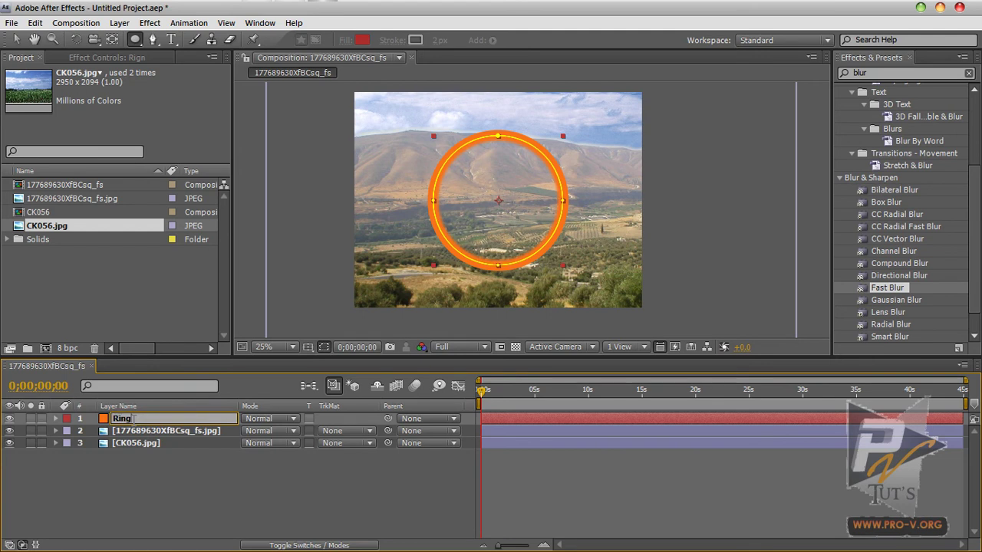
key(Return)
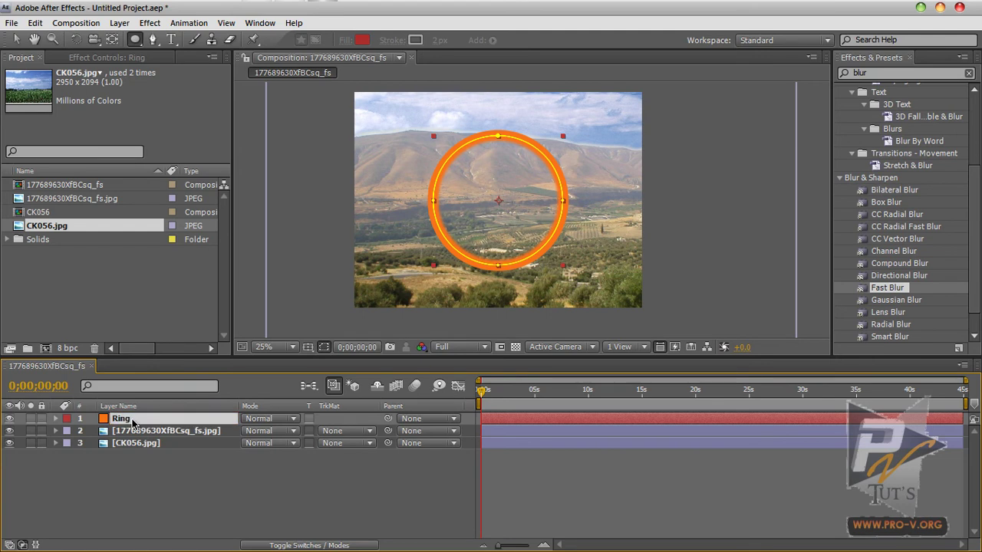
- Create a new 1600 x 1200 px solid layer named Locator in red, colour F91919
click(256, 462)
click(119, 22)
mouse_move(138, 38)
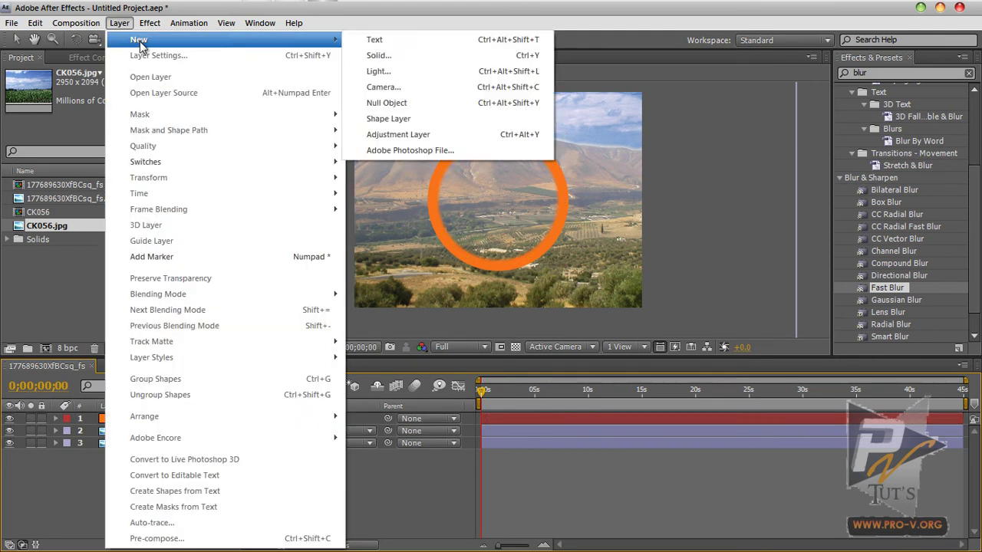
click(471, 56)
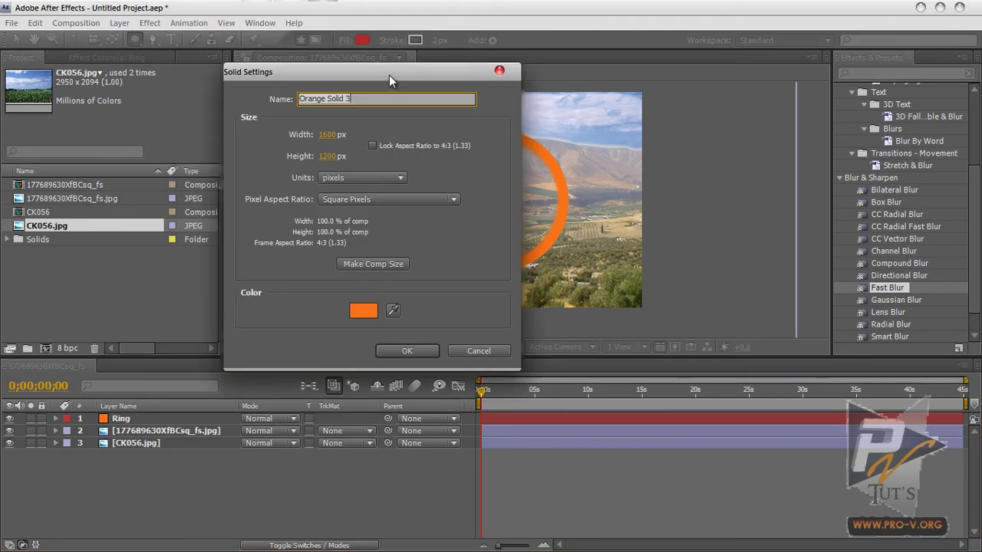
drag(389, 75, 225, 89)
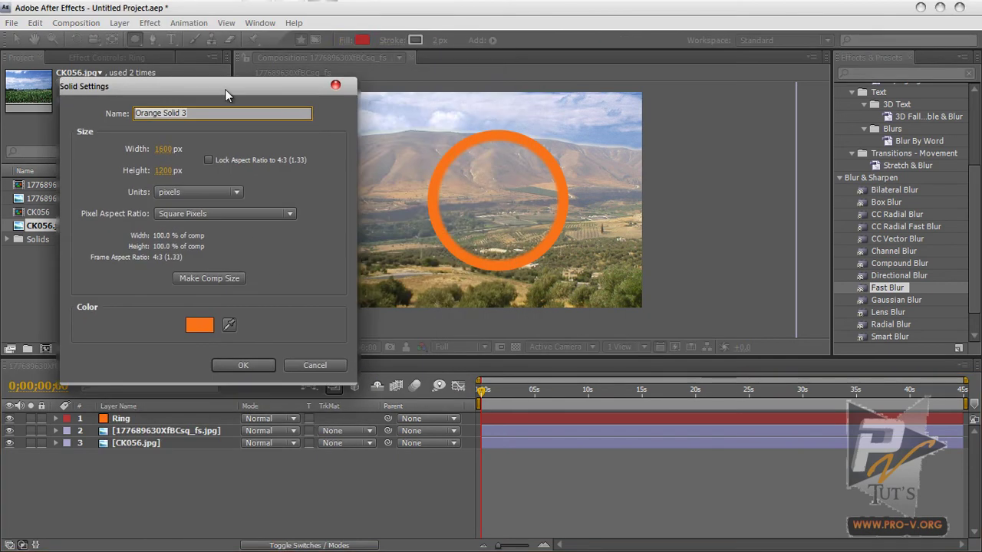
click(205, 325)
drag(288, 414, 289, 446)
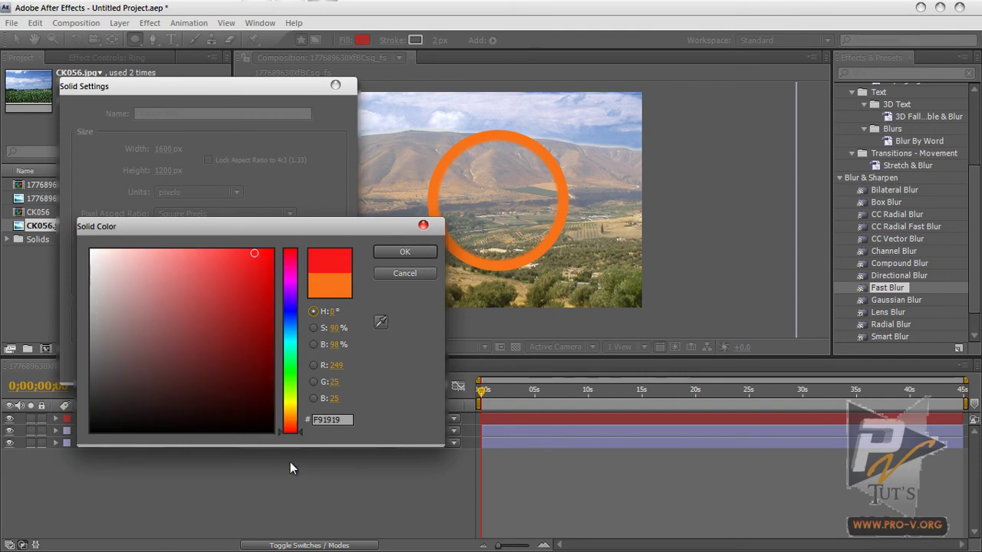
click(381, 251)
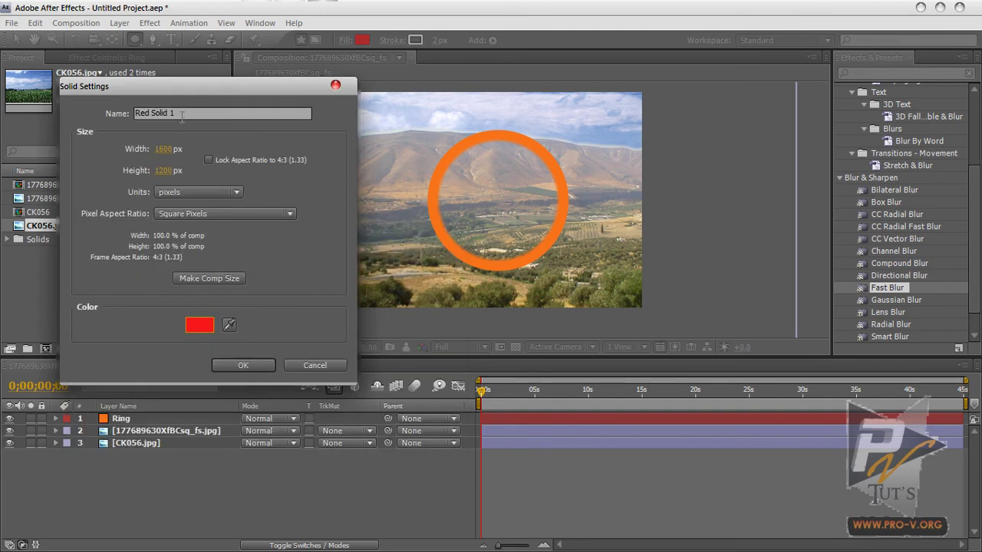
key(Delete)
text(Locatore)
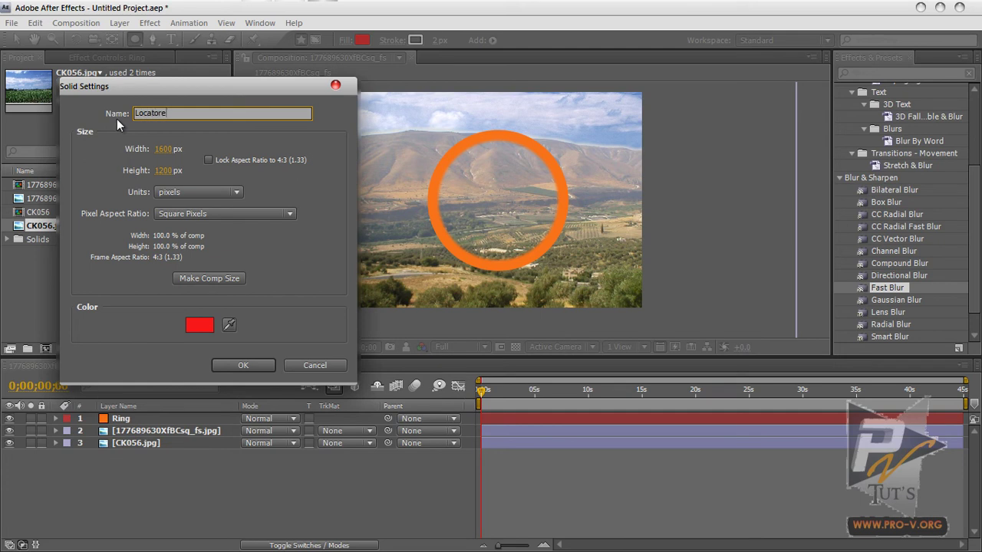
key(BackSpace)
key(Return)
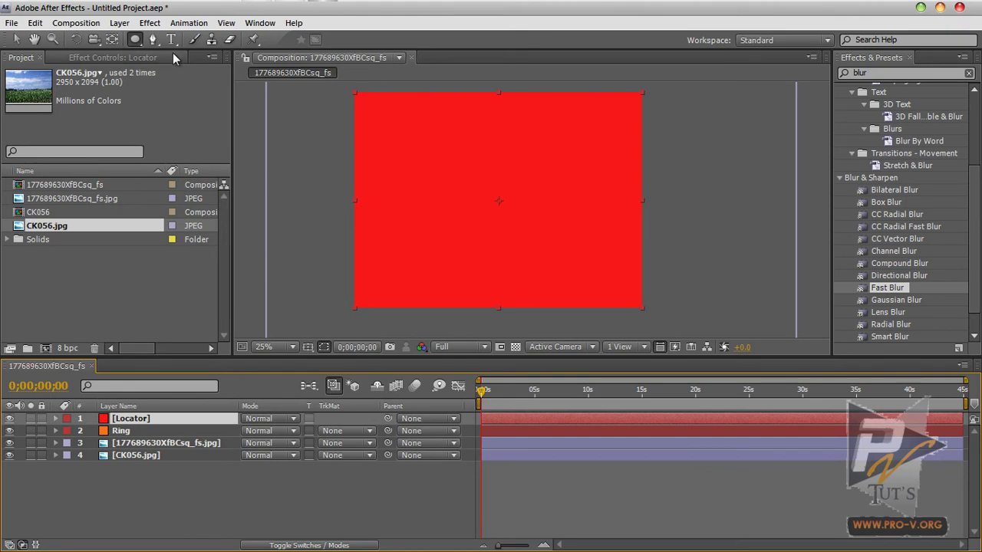
- Add a rectangular mask covering the whole Locator solid, put it in free transform, and show the composition rulers
drag(134, 39, 194, 42)
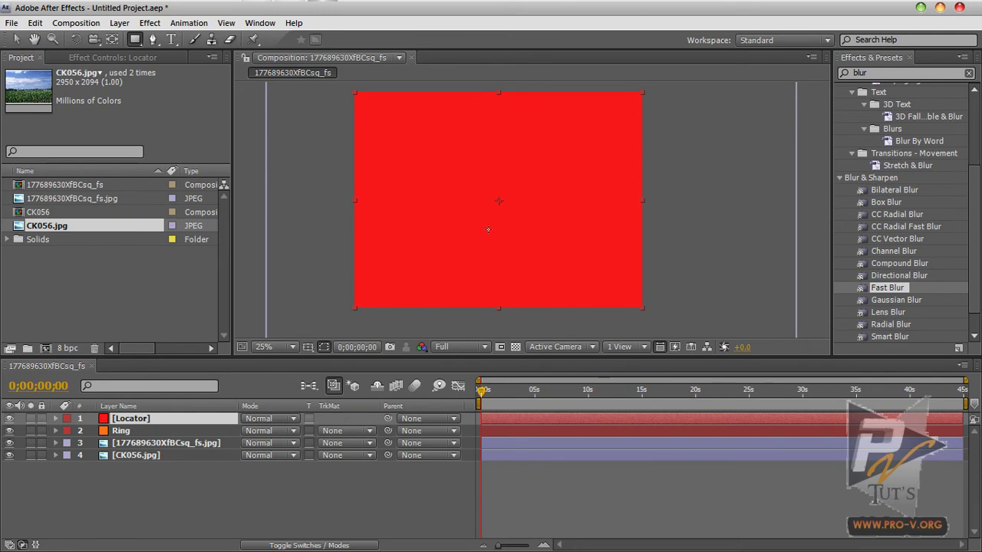
double_click(136, 43)
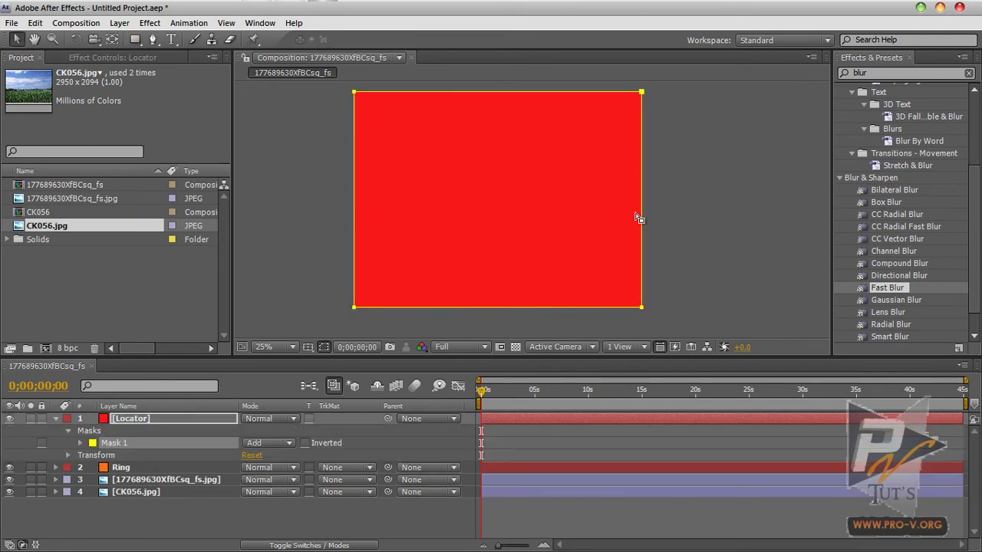
double_click(491, 92)
key(ctrl+r)
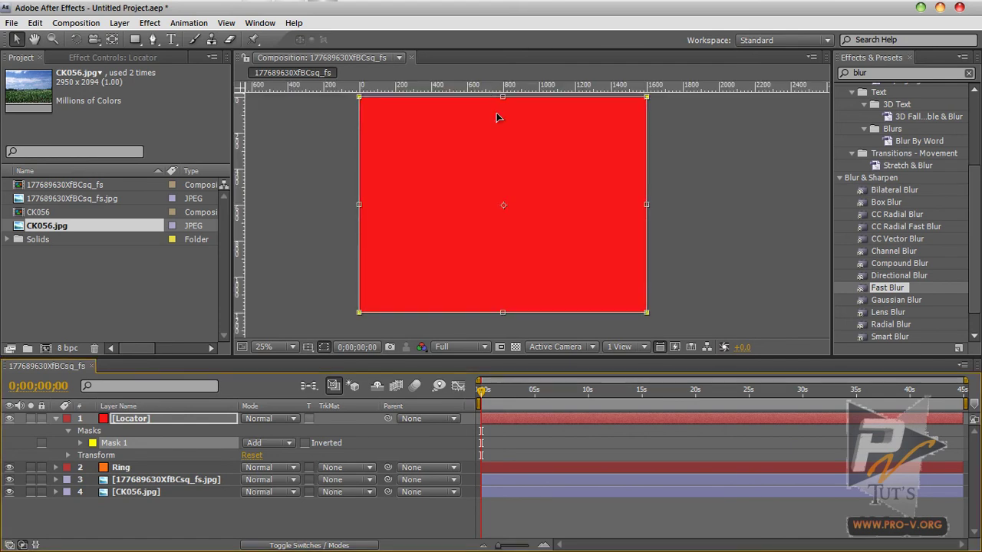
key(ctrl+r)
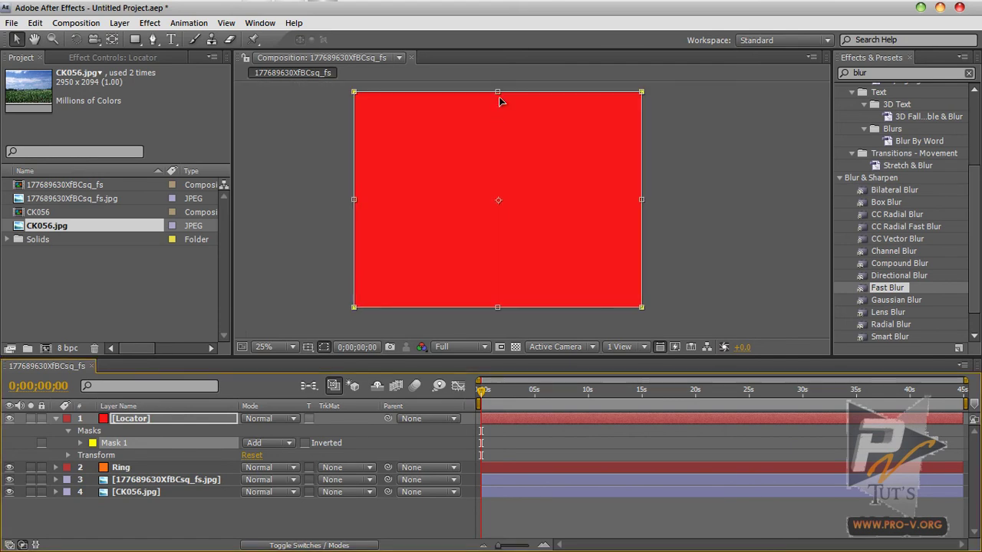
key(ctrl+r)
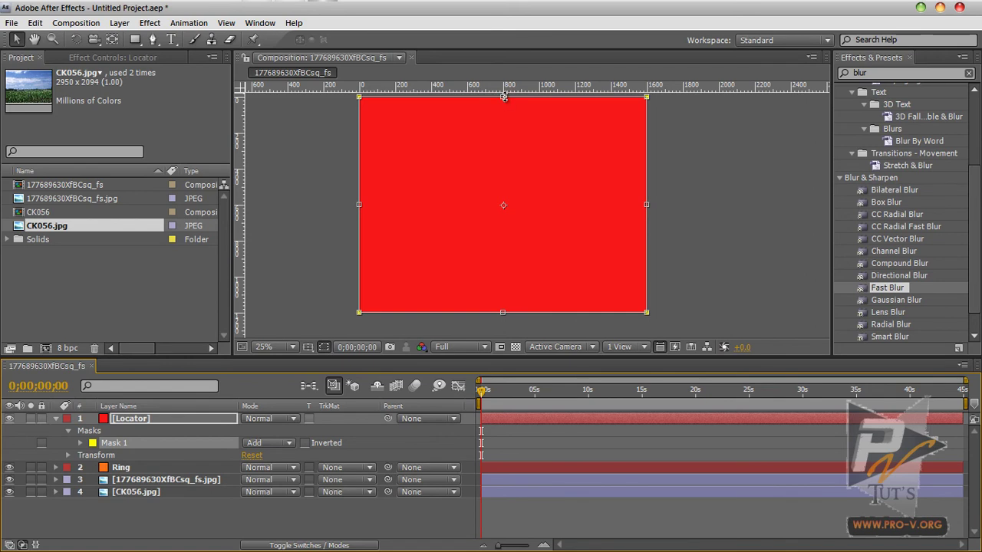
- Shrink the Locator's mask symmetrically about its centre into a thin horizontal bar about 520 px wide inside the ring
drag(503, 97, 506, 207)
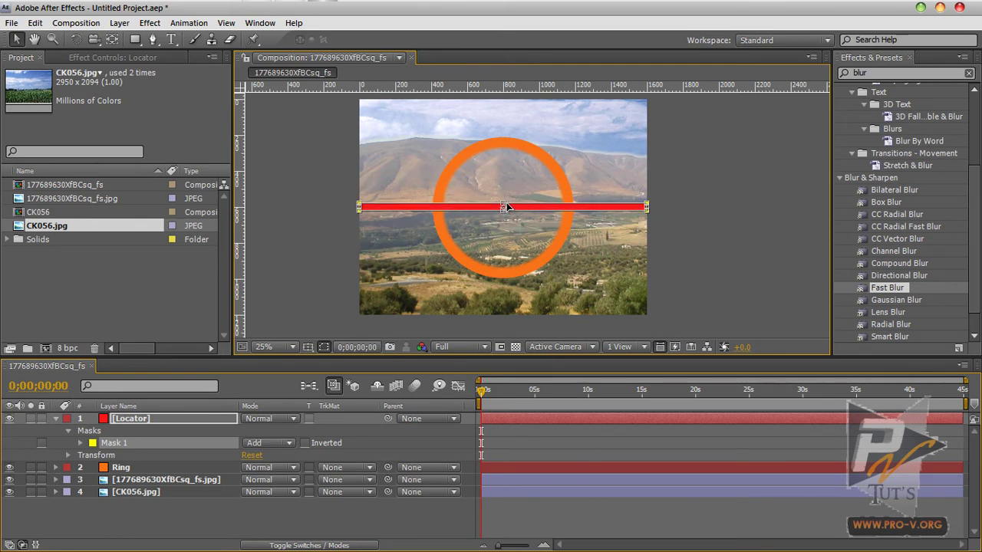
drag(648, 207, 545, 212)
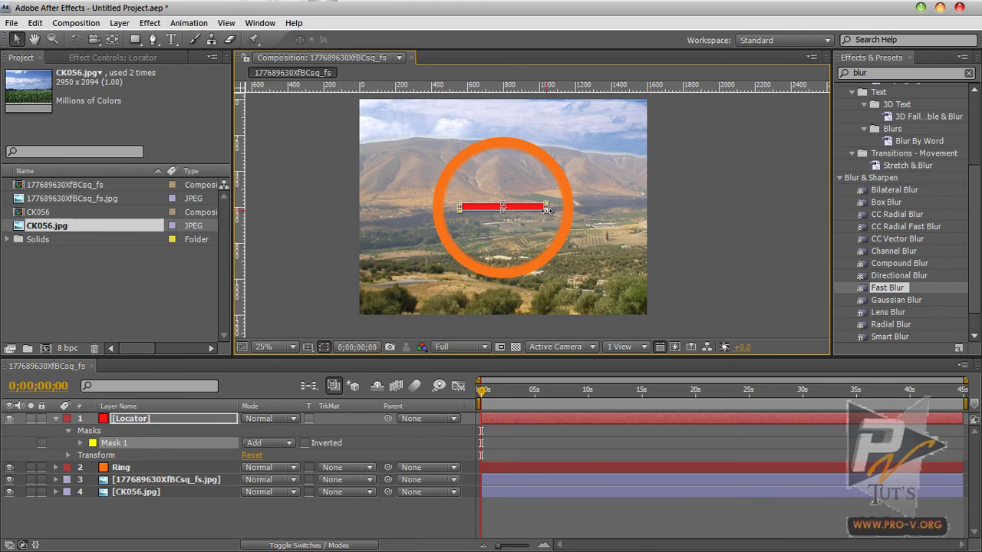
scroll(547, 212, up, 4)
drag(432, 184, 525, 181)
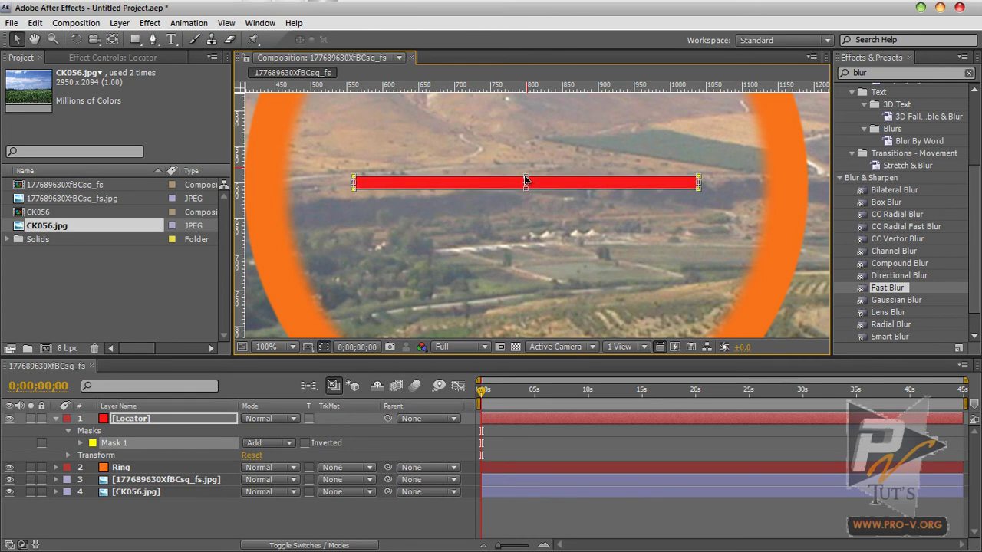
drag(698, 182, 712, 184)
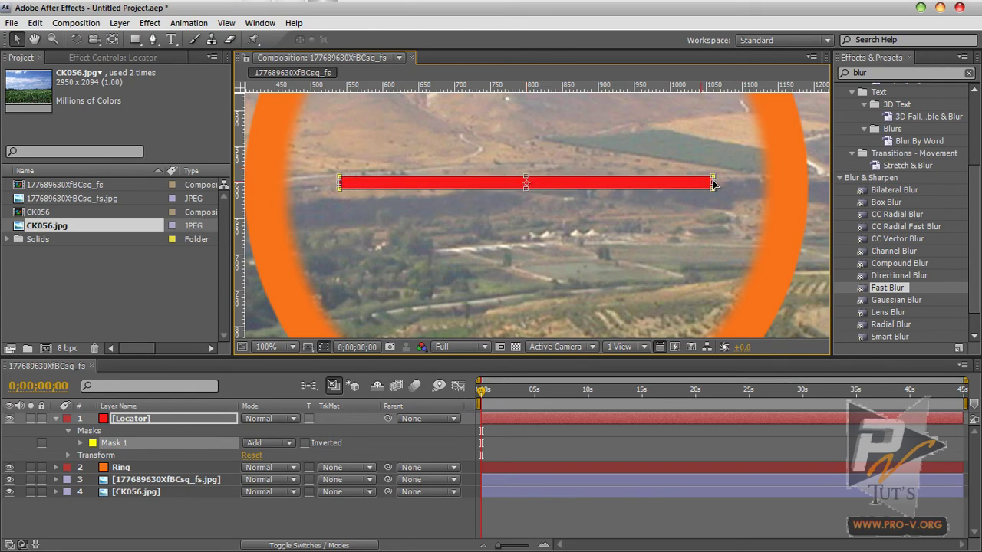
scroll(598, 177, down, 2)
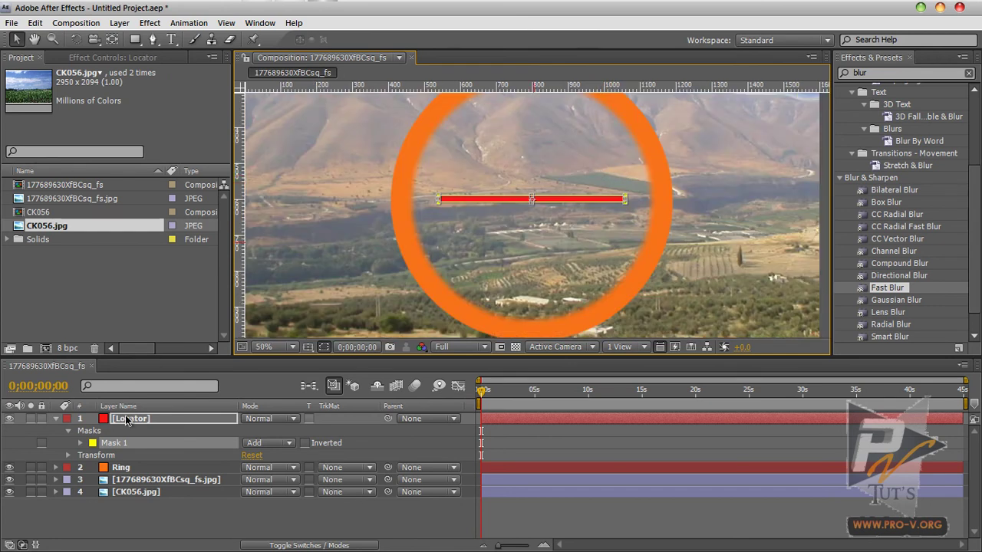
- Duplicate the Locator's bar mask and rotate the copy 90° about its centre to form a crosshair
click(135, 443)
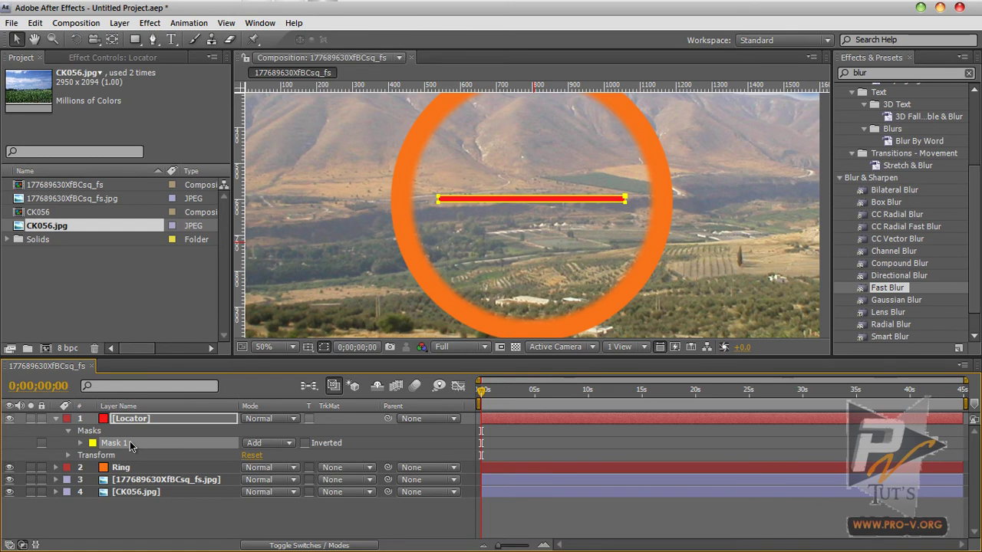
key(ctrl+d)
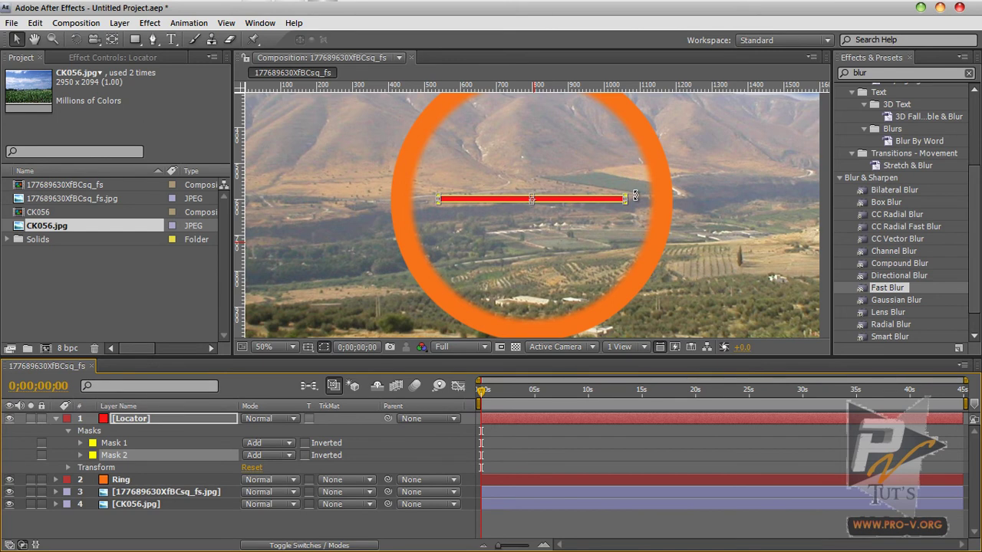
drag(634, 195, 630, 185)
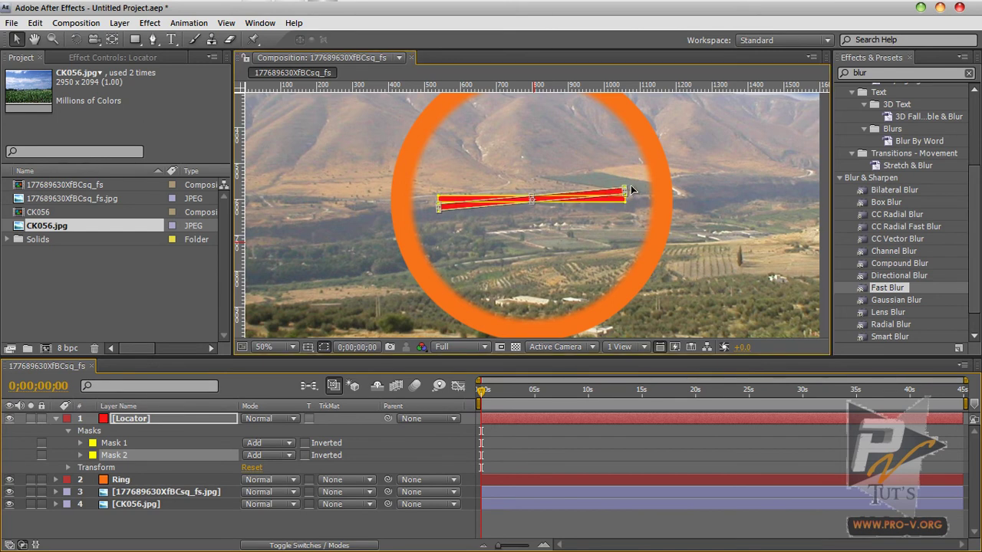
key(ctrl+z)
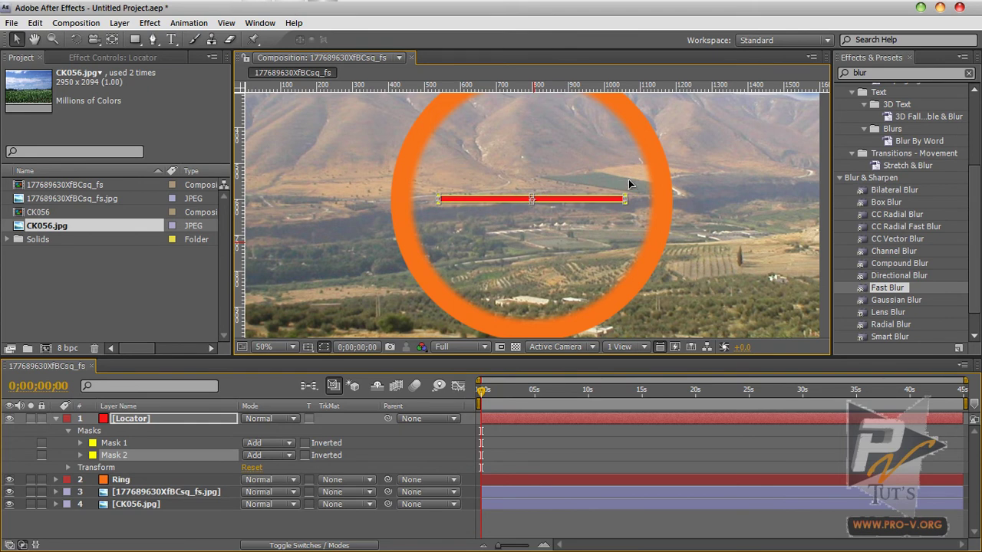
drag(623, 165, 608, 158)
drag(602, 157, 528, 145)
scroll(542, 207, down, 2)
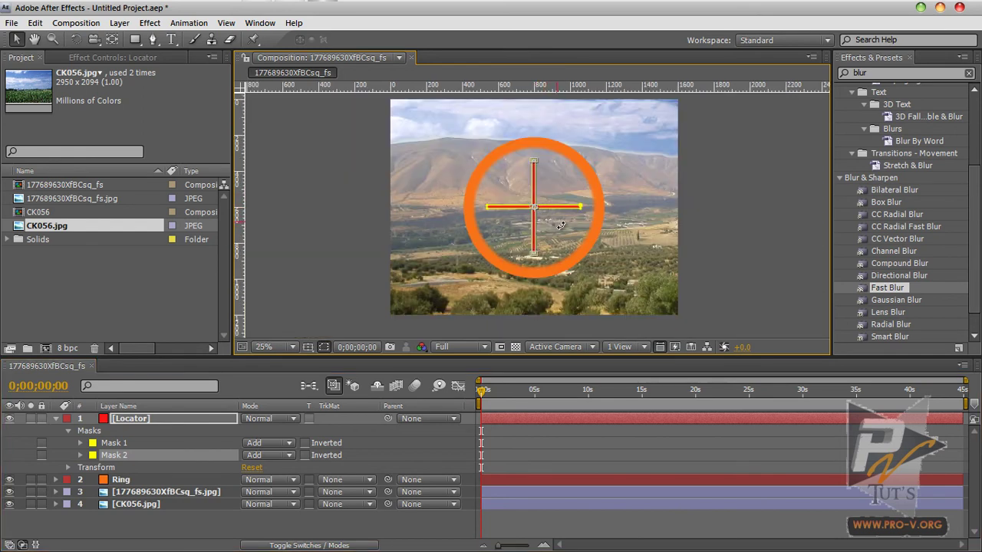
- Finish the free transform of the crosshair masks, deselect the Locator layer, and choose the Ellipse tool
scroll(549, 223, up, 2)
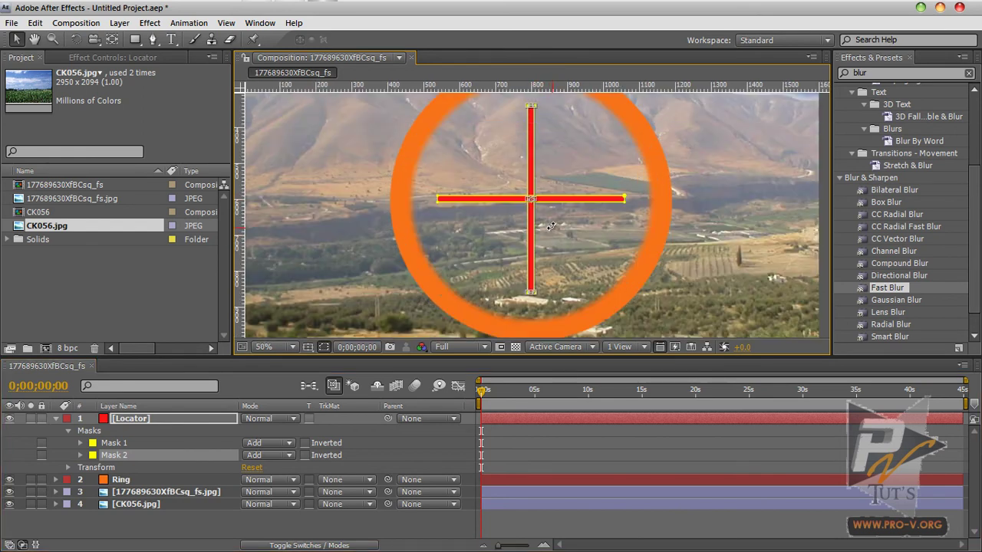
click(443, 299)
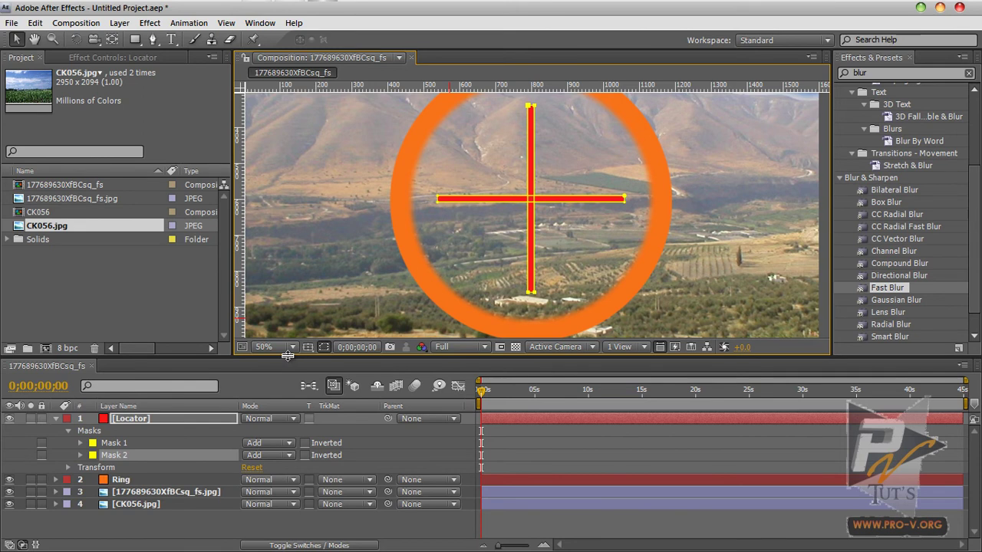
click(237, 525)
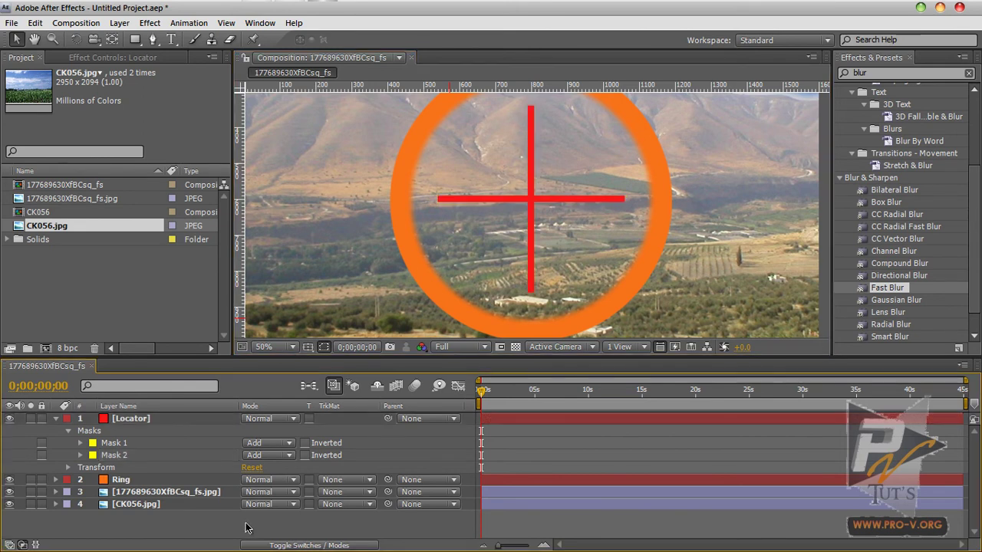
click(135, 40)
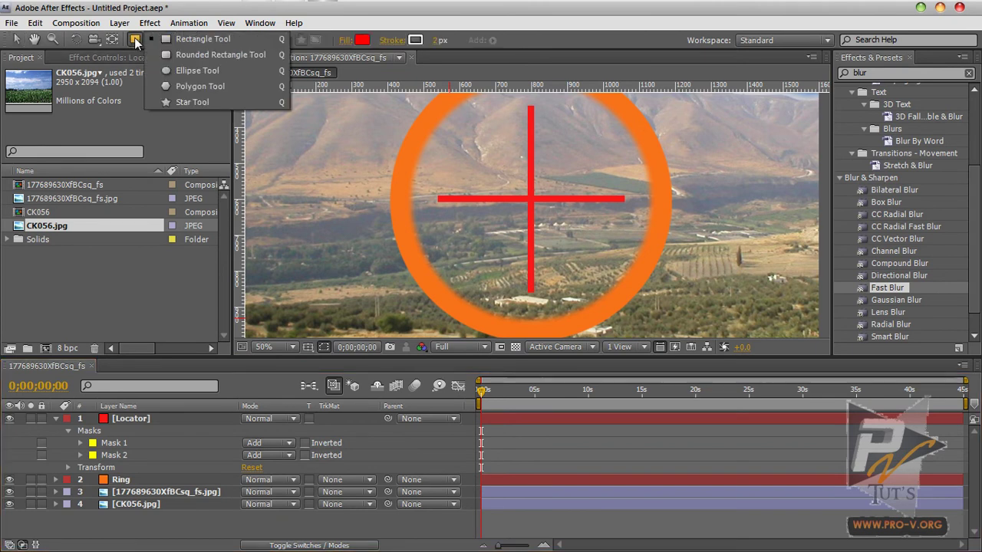
click(194, 70)
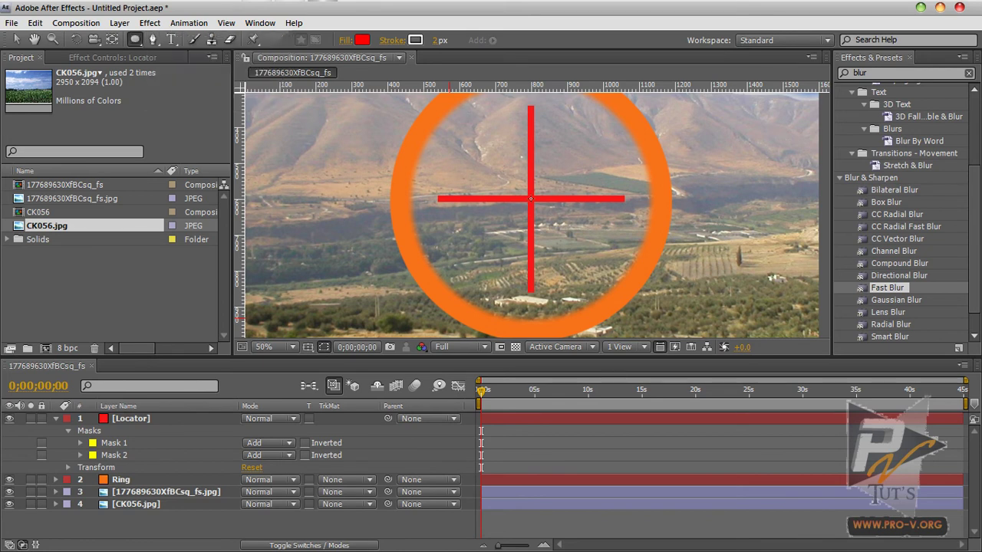
click(530, 199)
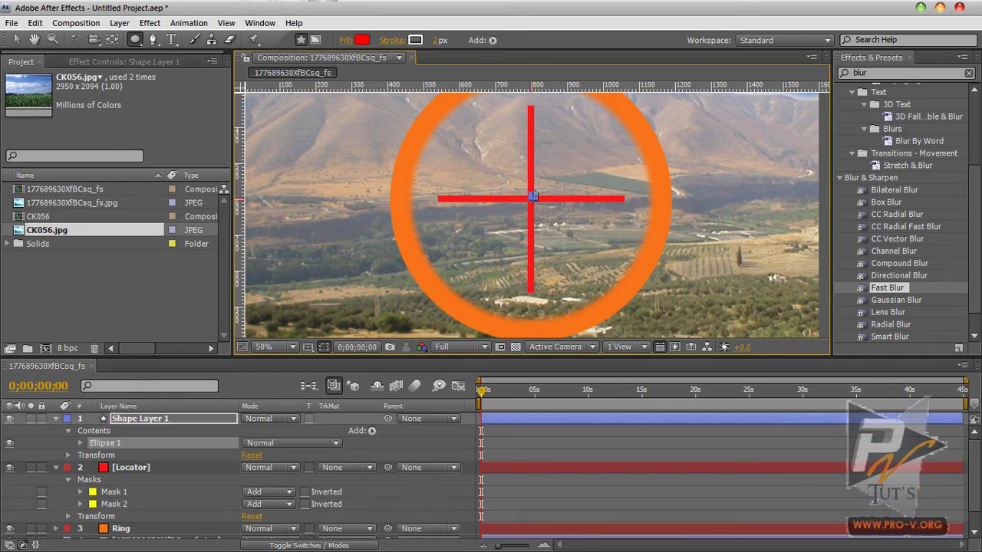
drag(533, 195, 547, 180)
click(146, 418)
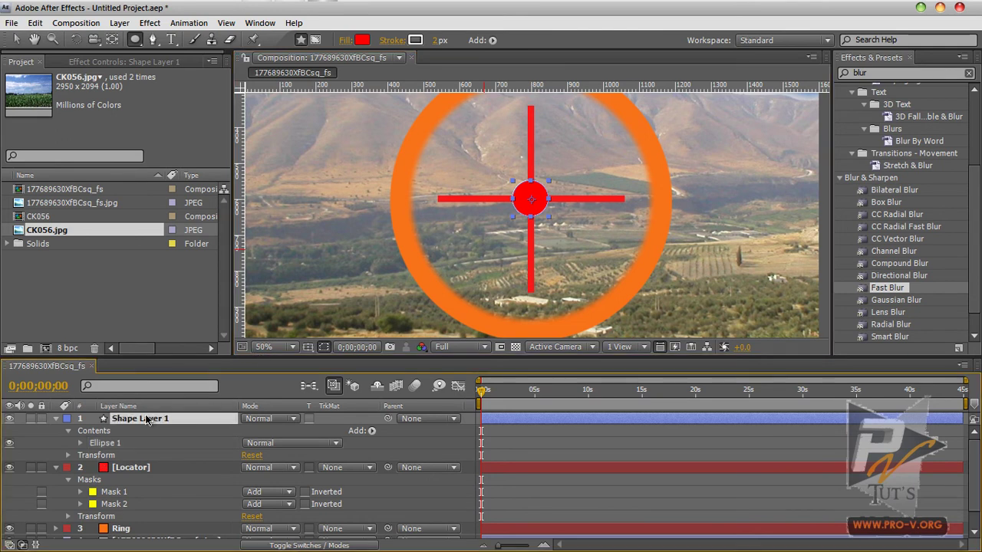
key(Delete)
- Draw a circular mask about 100 px across at the crosshair's centre on the Locator layer and set its mode to Subtract
click(146, 419)
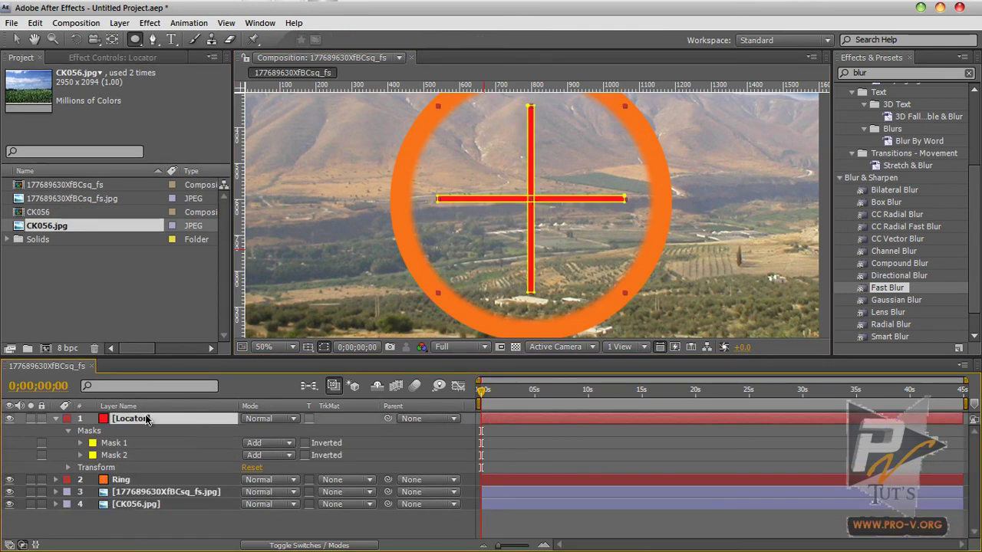
drag(530, 199, 550, 186)
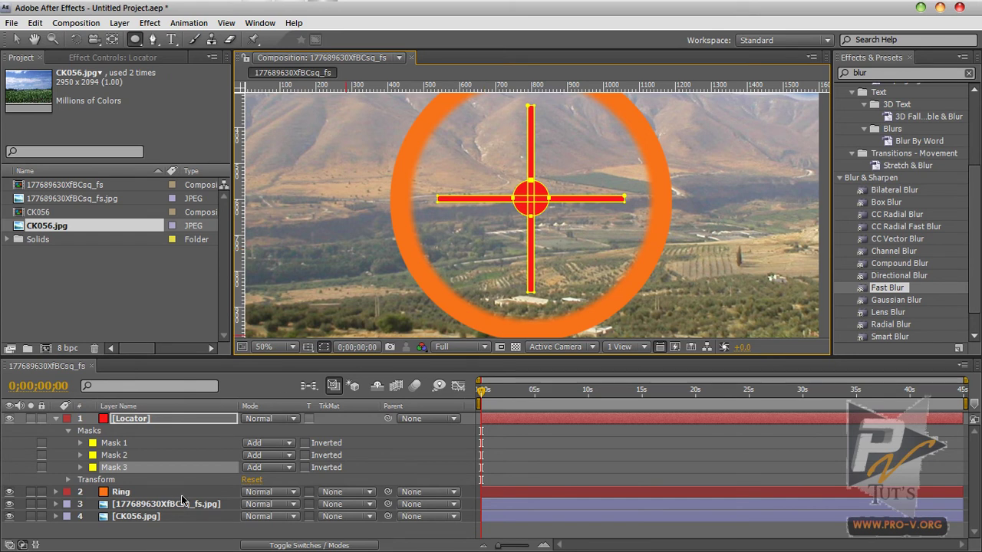
click(134, 445)
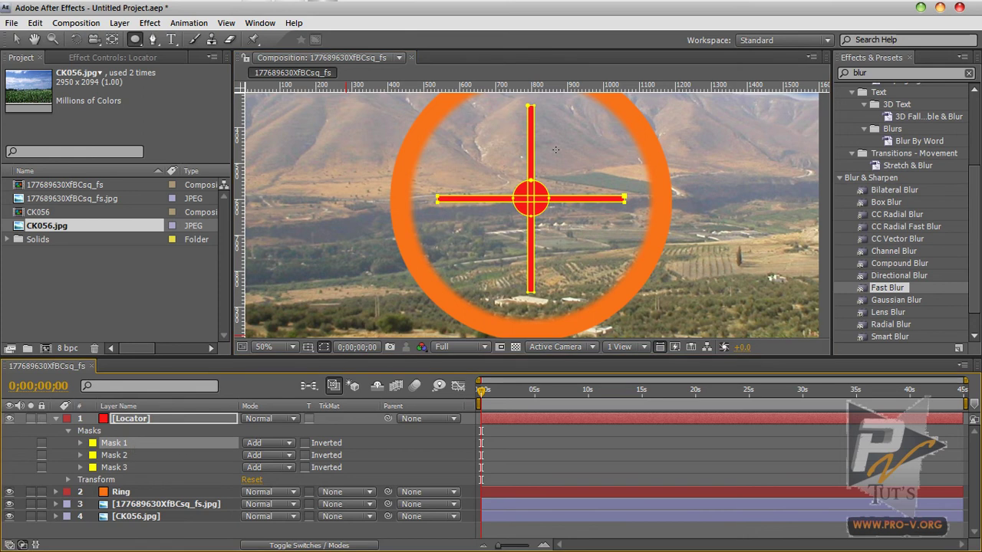
click(148, 455)
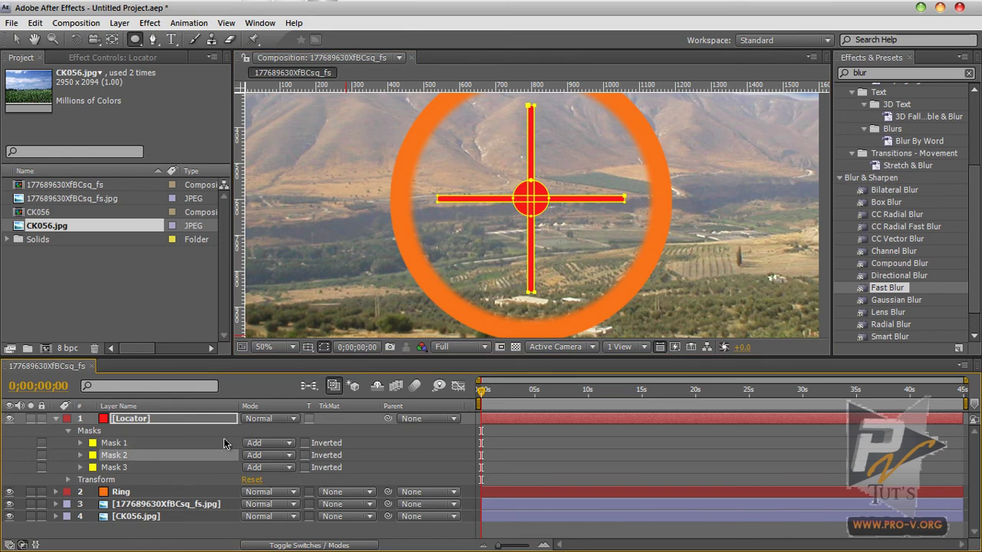
click(207, 468)
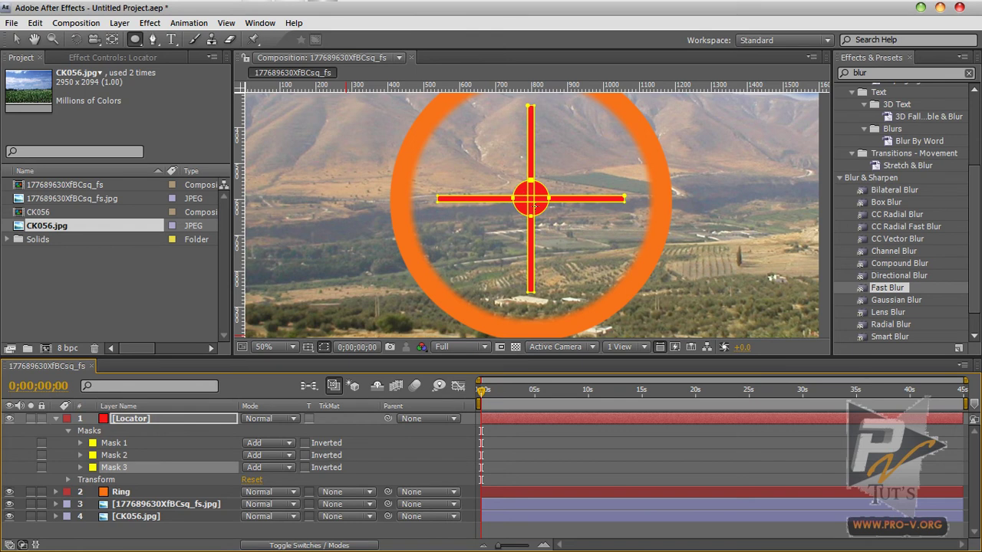
click(290, 467)
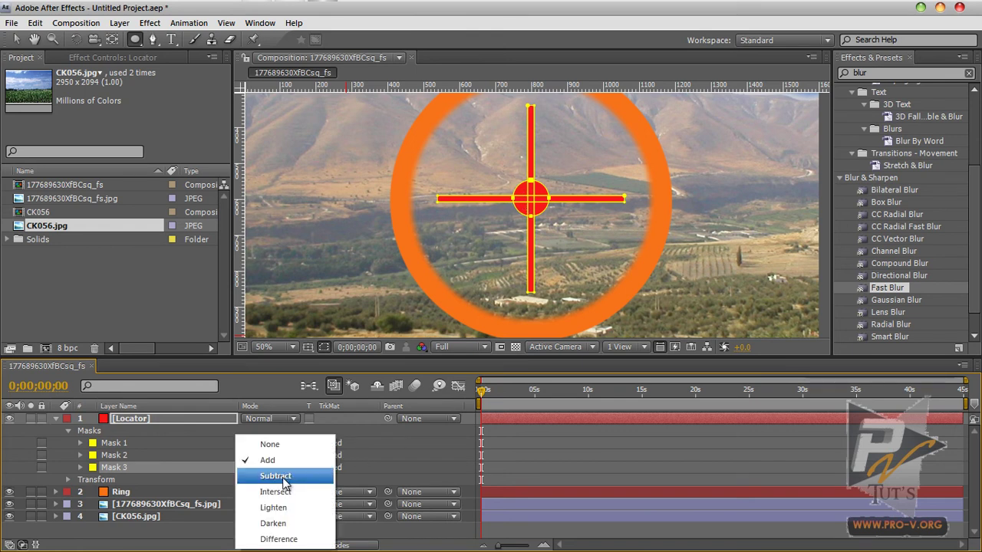
click(284, 477)
click(394, 455)
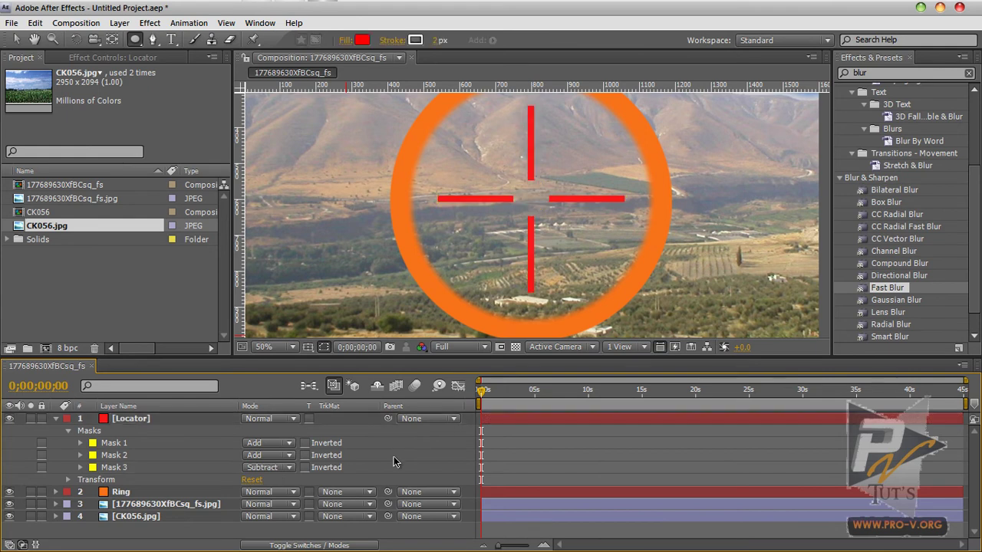
- Duplicate the Locator's subtracting circle mask and set the copy's mode to Add
scroll(601, 266, down, 3)
scroll(600, 265, up, 3)
click(145, 465)
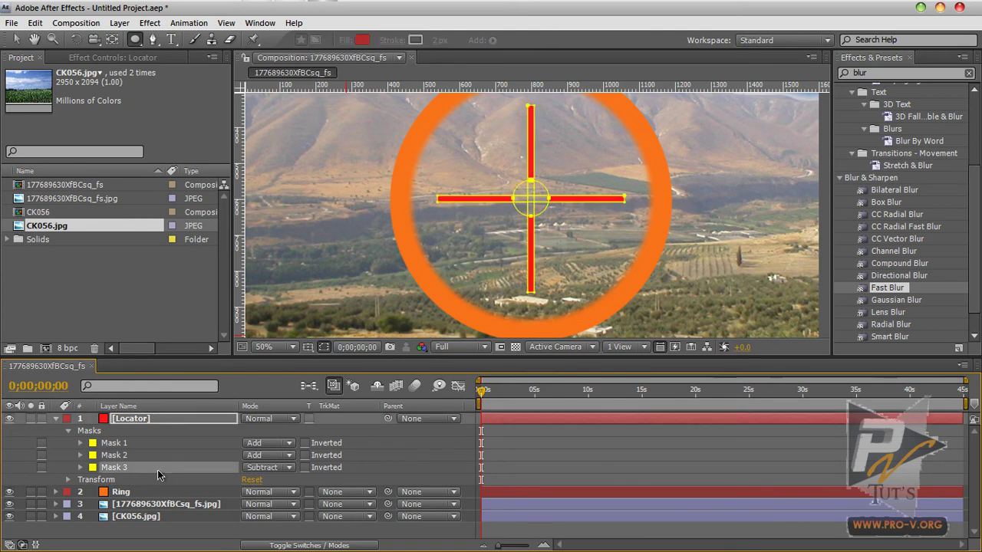
key(ctrl+d)
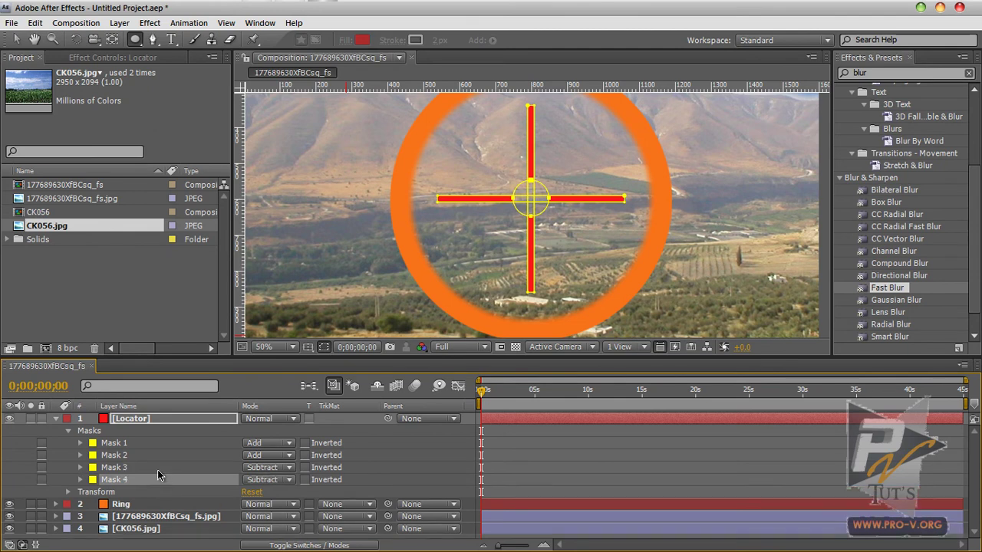
click(270, 480)
click(273, 458)
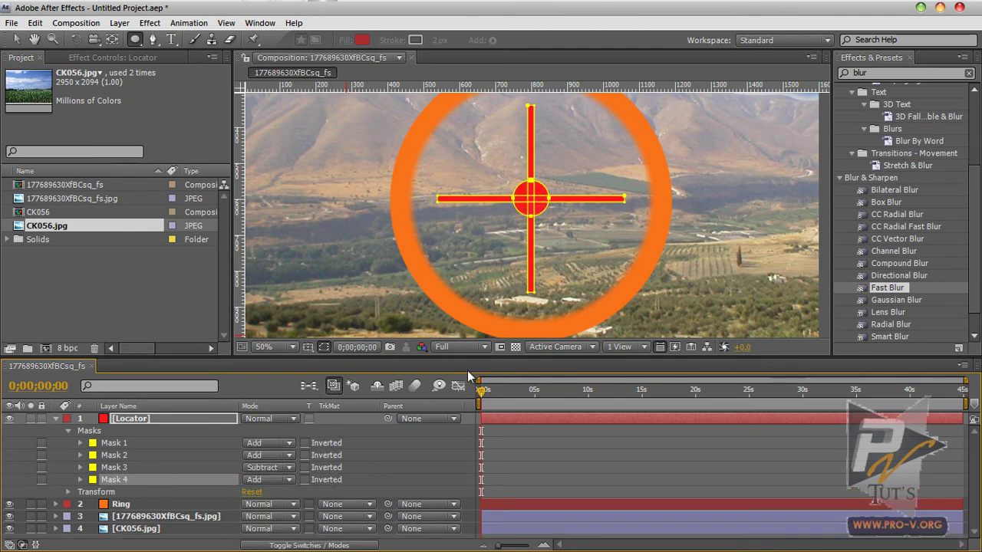
- Shrink the duplicated circle mask into a centre dot by setting its Mask Expansion to -25 pixels
click(81, 480)
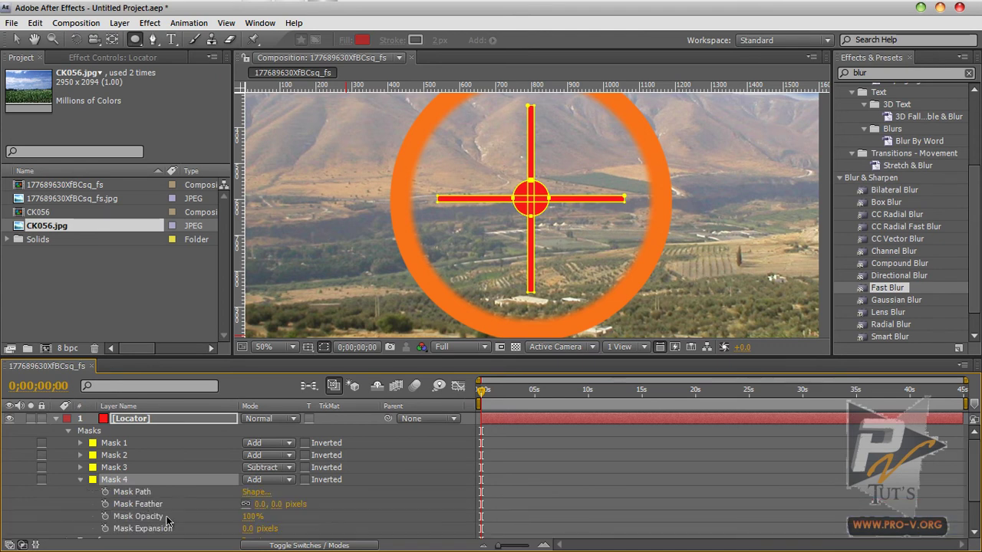
click(244, 529)
drag(244, 530, 236, 533)
click(555, 283)
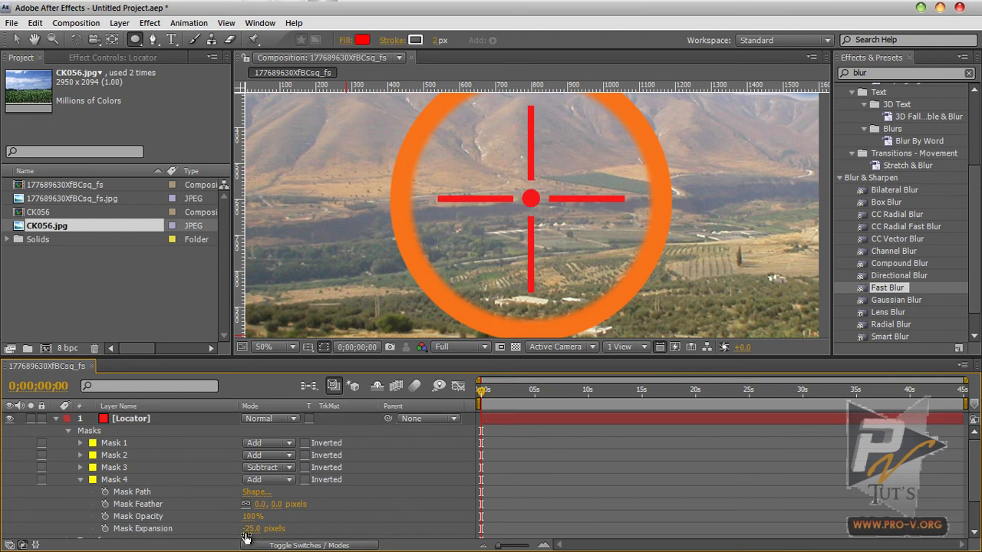
- Set the centre dot's Mask Opacity to 0% and keyframe it at the first frame
drag(247, 516, 218, 524)
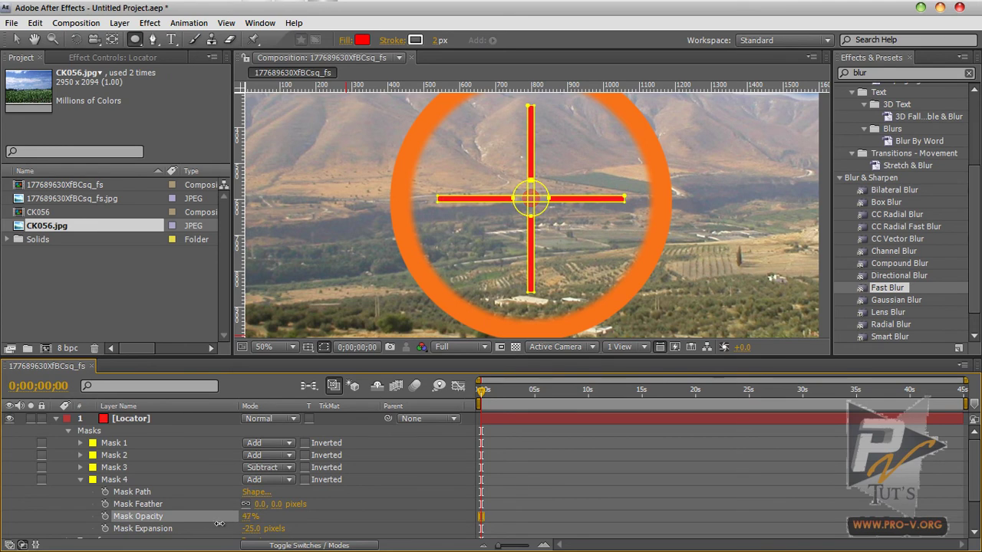
click(357, 520)
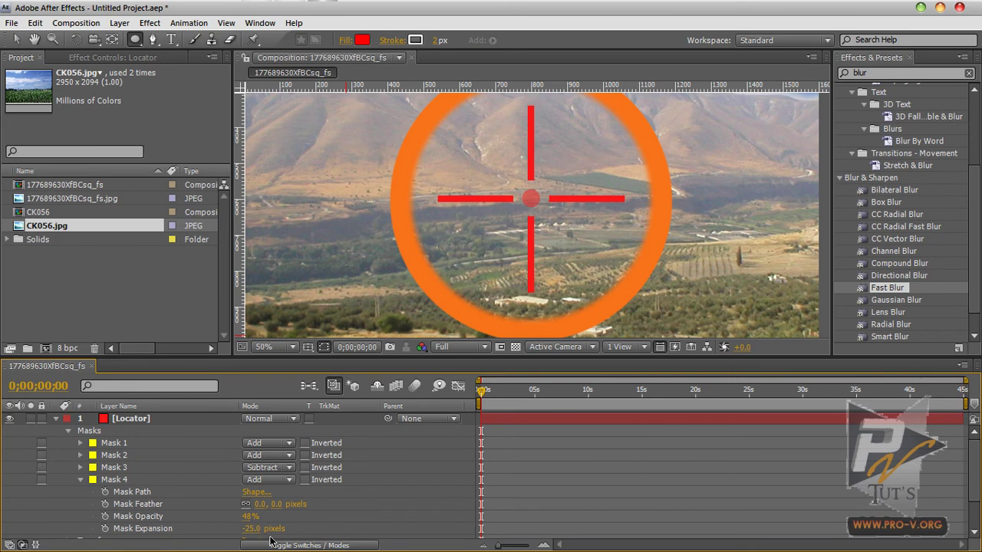
drag(250, 516, 204, 524)
click(104, 517)
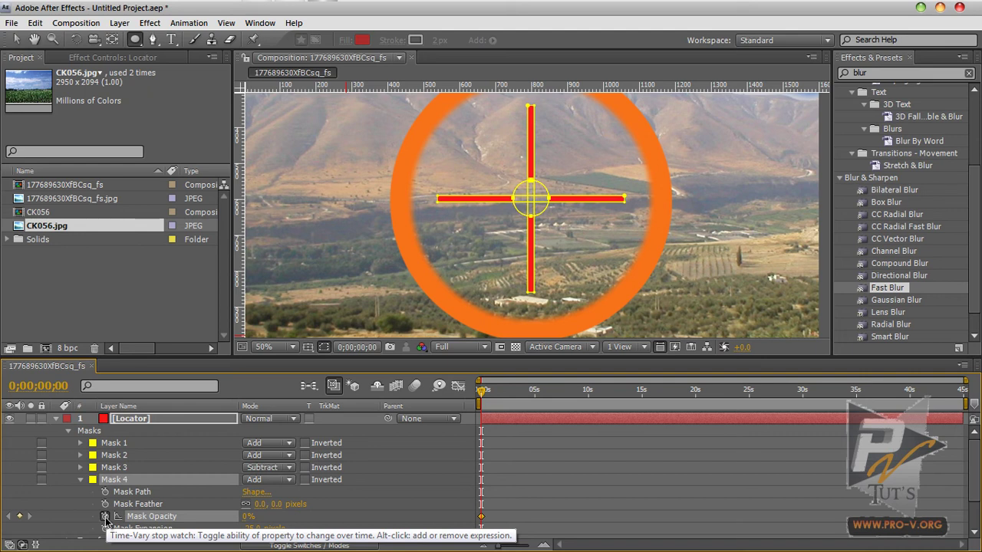
- Add a 100% Mask Opacity keyframe for the centre dot at frame 5
key(Page_Down)
key(Page_Down)
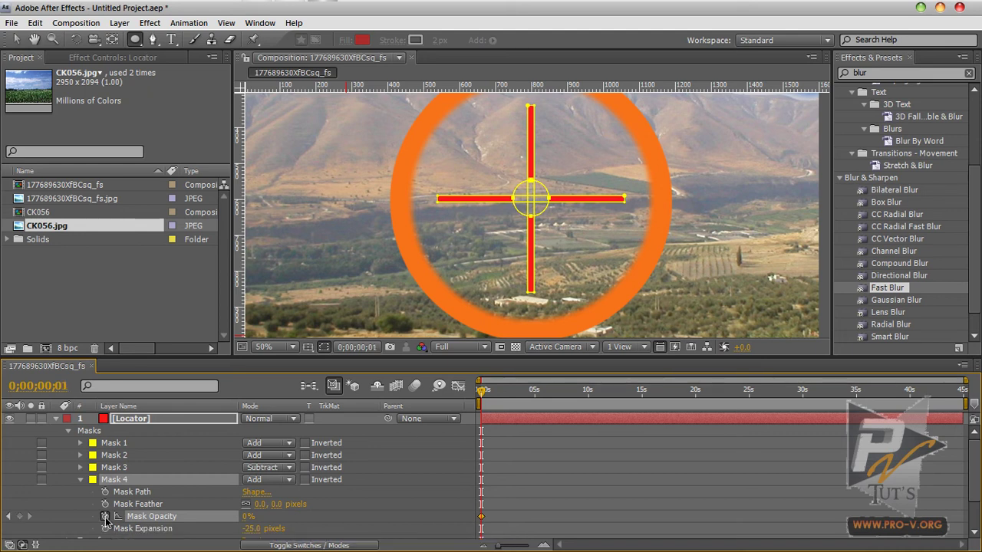
key(Page_Down)
key(Page_Down)
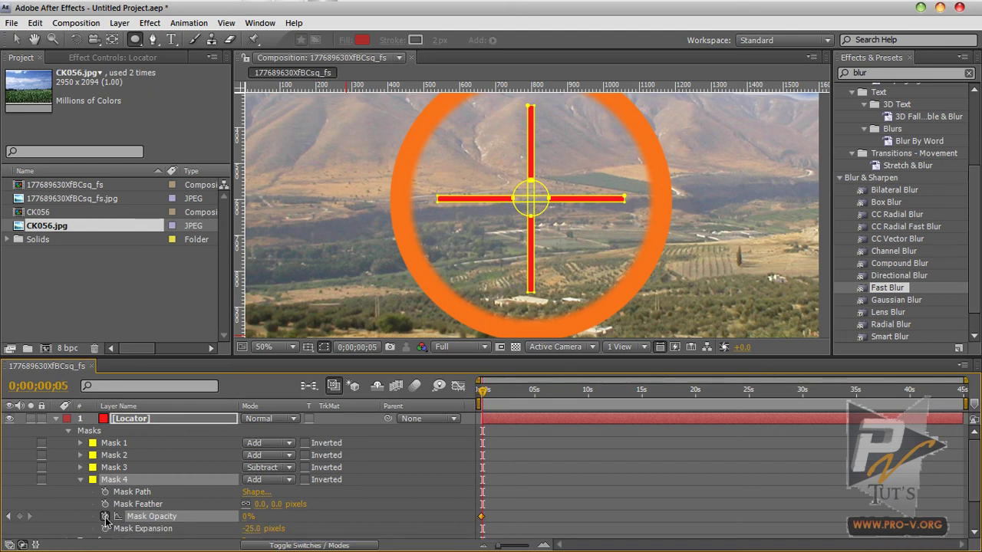
click(242, 518)
text(100)
key(Return)
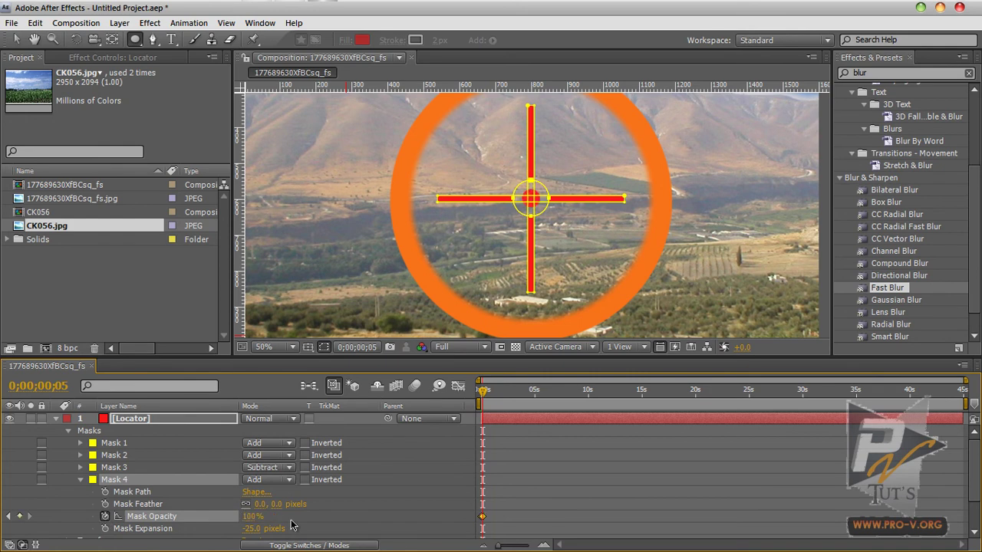
- Add a 0% Mask Opacity keyframe for the centre dot at frame 10
key(Page_Down)
key(Page_Down)
key(Page_Down)
key(Page_Down)
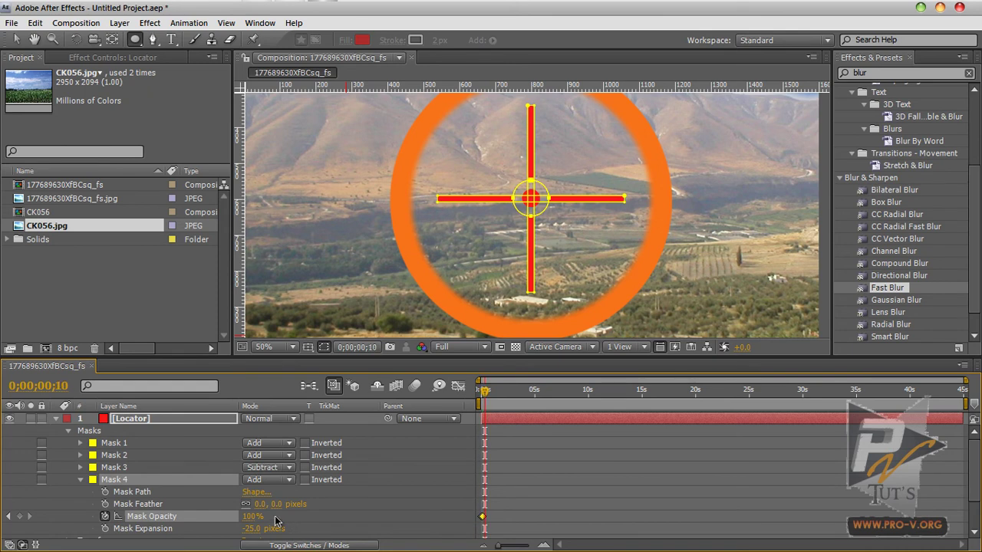
click(253, 518)
text(0)
key(Return)
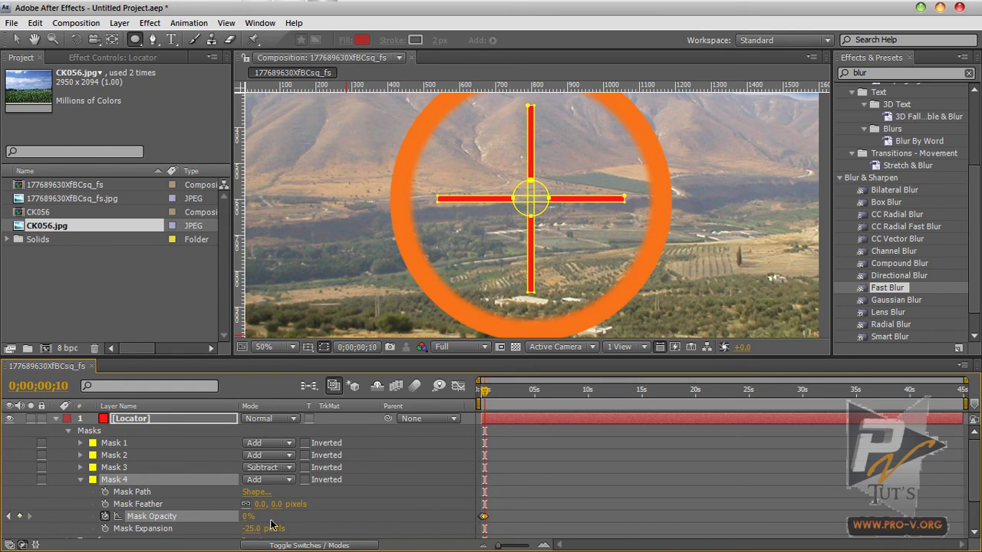
- Return to the first frame, preview the centre dot's blink, and scrub through its opacity keyframes
key(Page_Down)
key(Page_Down)
key(Page_Down)
key(Page_Down)
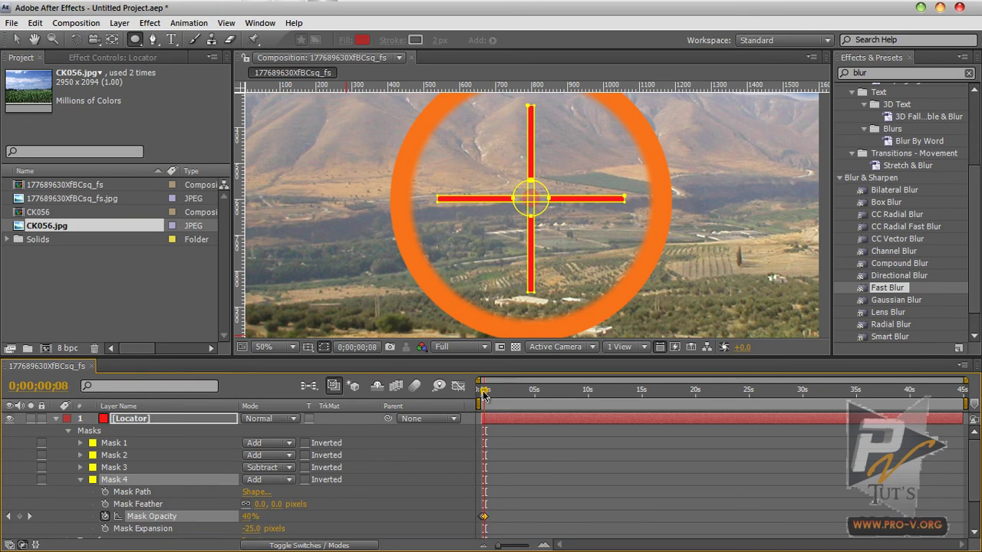
drag(485, 394, 467, 400)
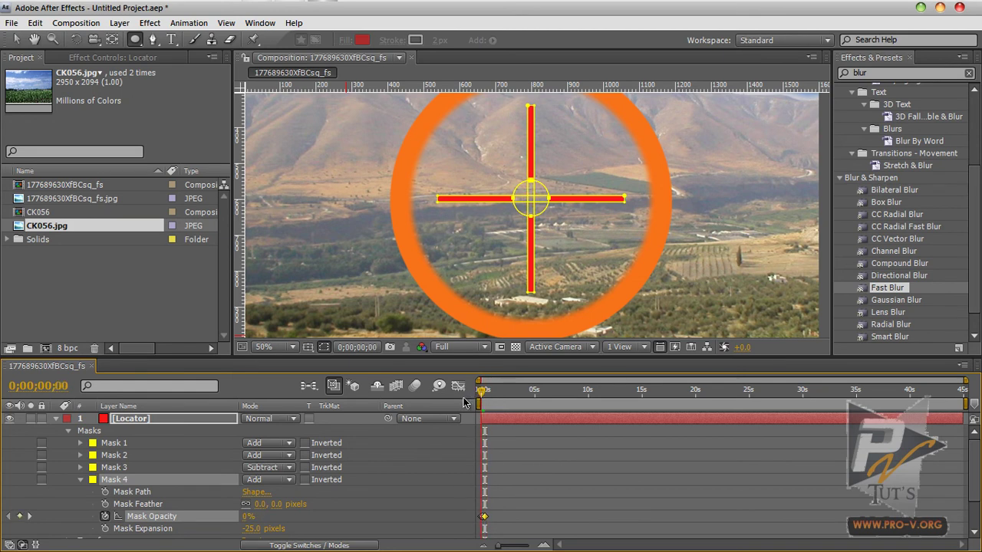
key(KP_0)
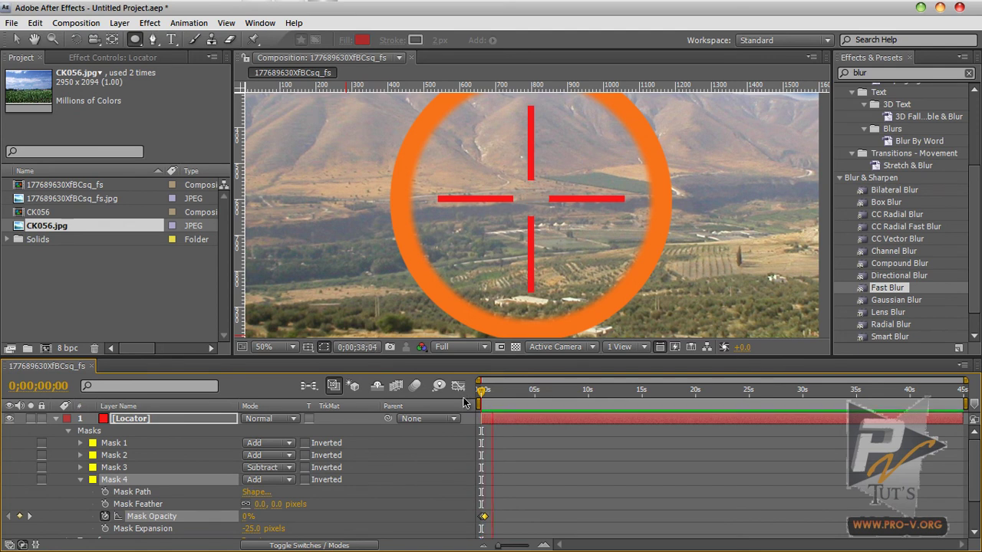
key(space)
key(space)
key(space)
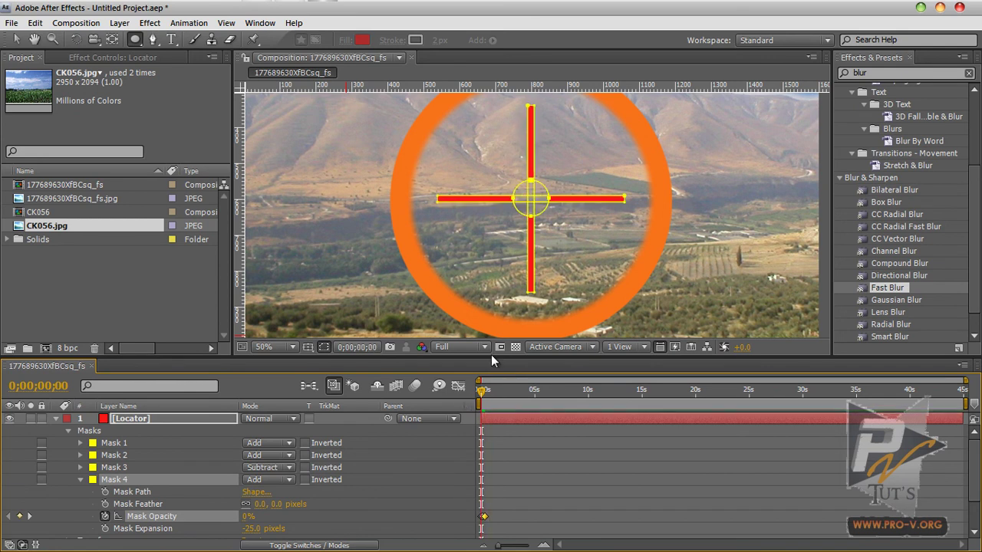
drag(491, 356, 491, 339)
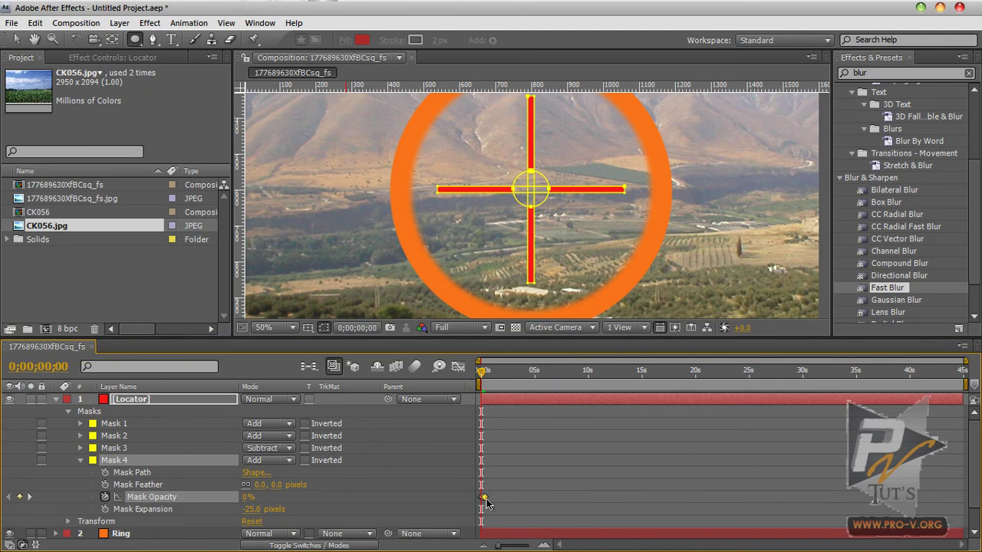
mouse_move(486, 504)
drag(484, 375, 481, 376)
drag(482, 375, 434, 428)
- Add the expression loopOut(type="cycle") to the centre dot's Mask Opacity and preview the looping blink
drag(487, 338, 487, 313)
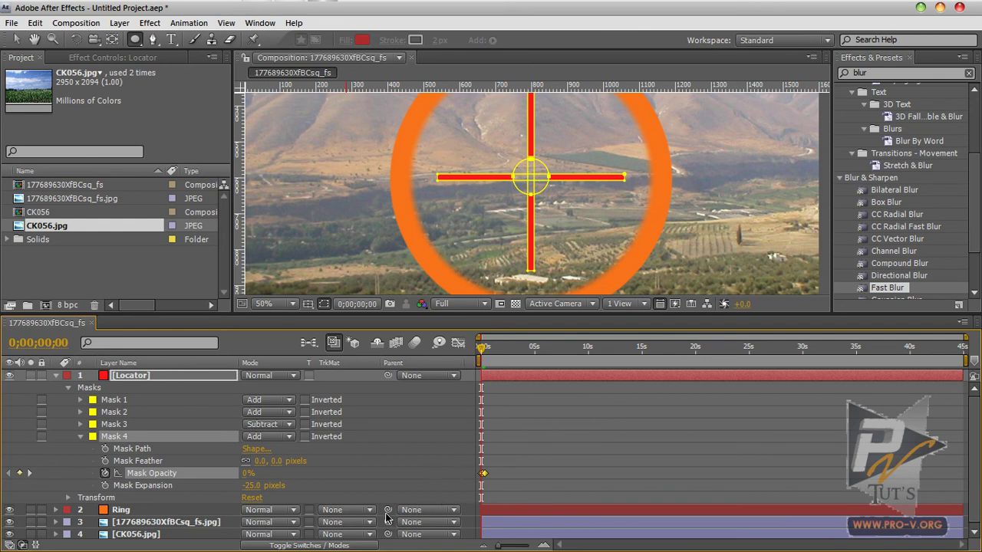
alt+click(107, 475)
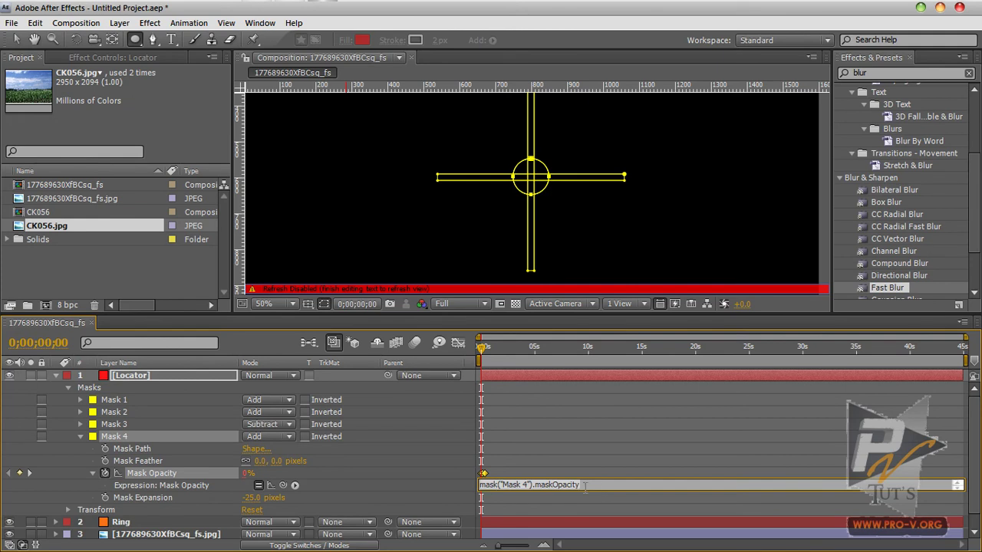
text(loop)
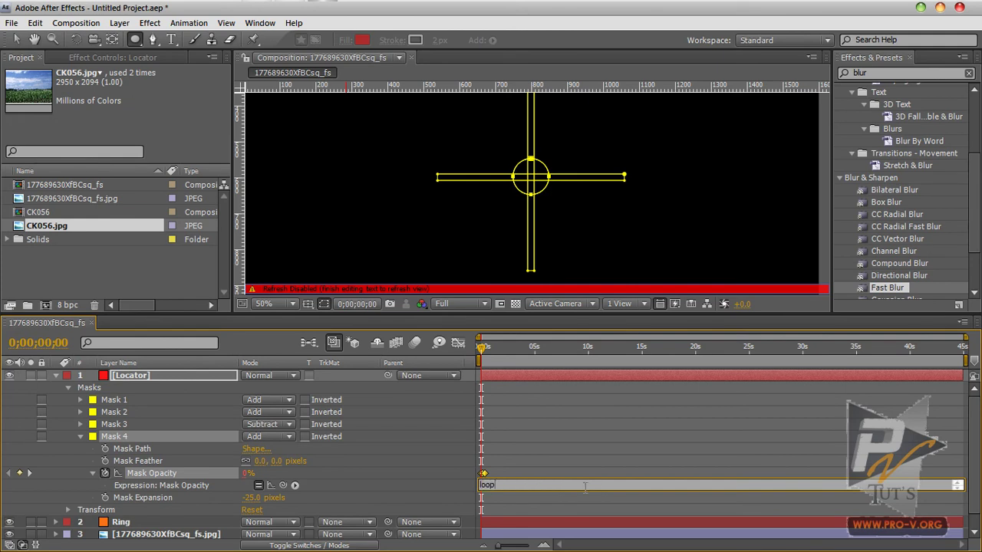
text(Out(type="cycle"))
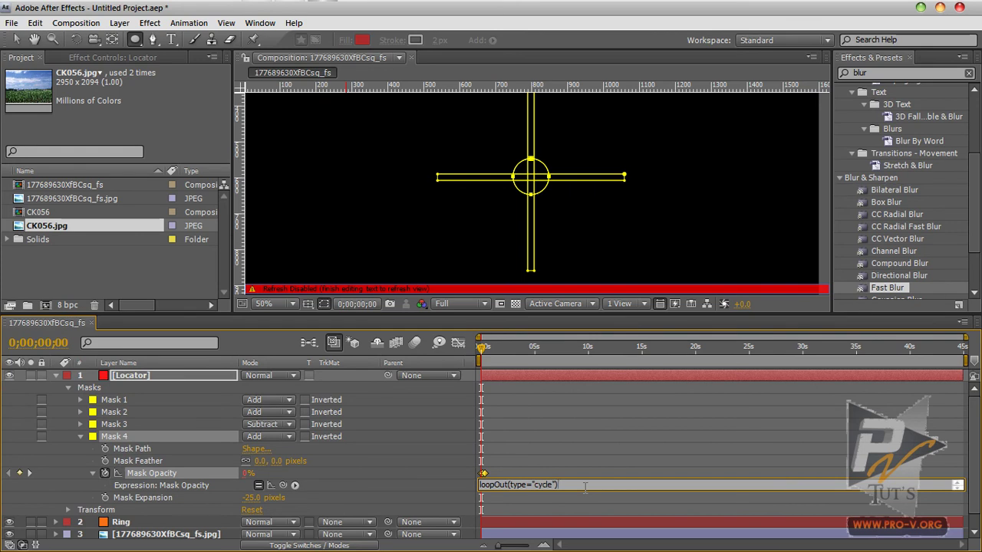
click(583, 490)
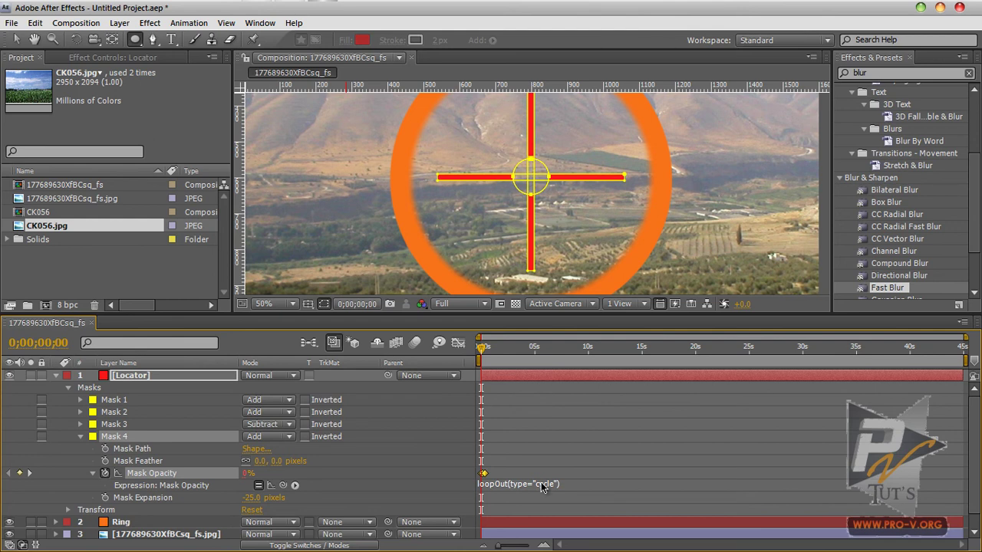
key(space)
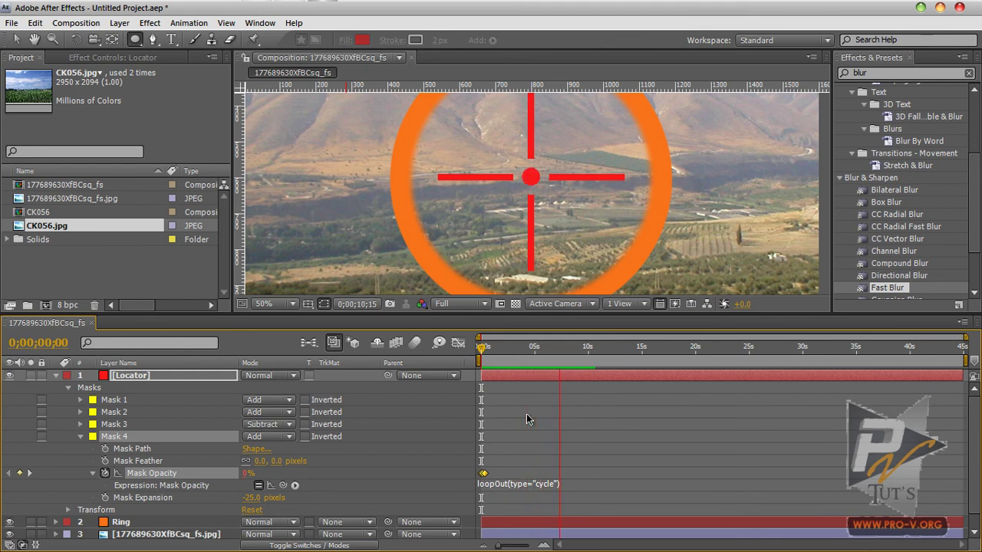
key(space)
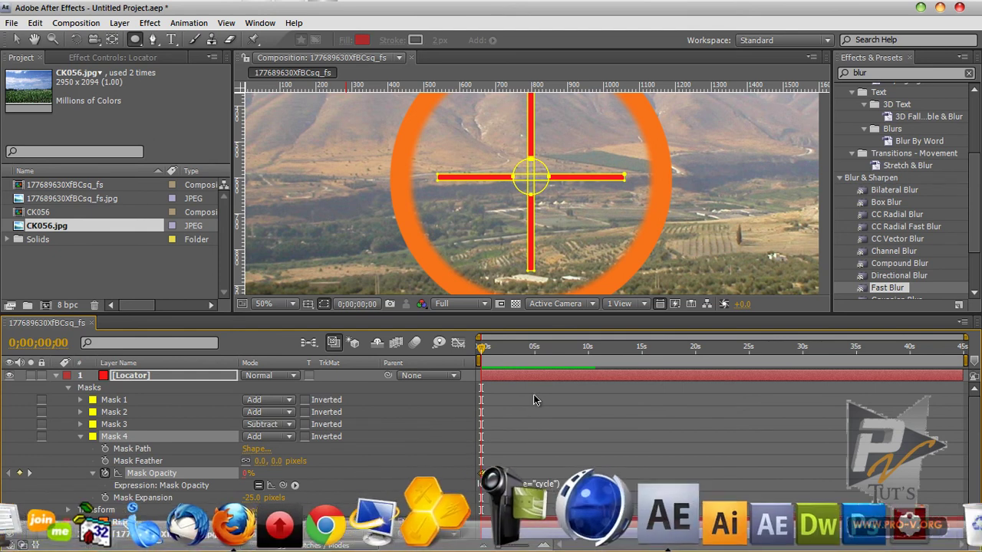
- Convert the centre dot's three Mask Opacity keyframes to hold keyframes and preview the hard on-off blink
drag(500, 546, 528, 546)
mouse_move(479, 473)
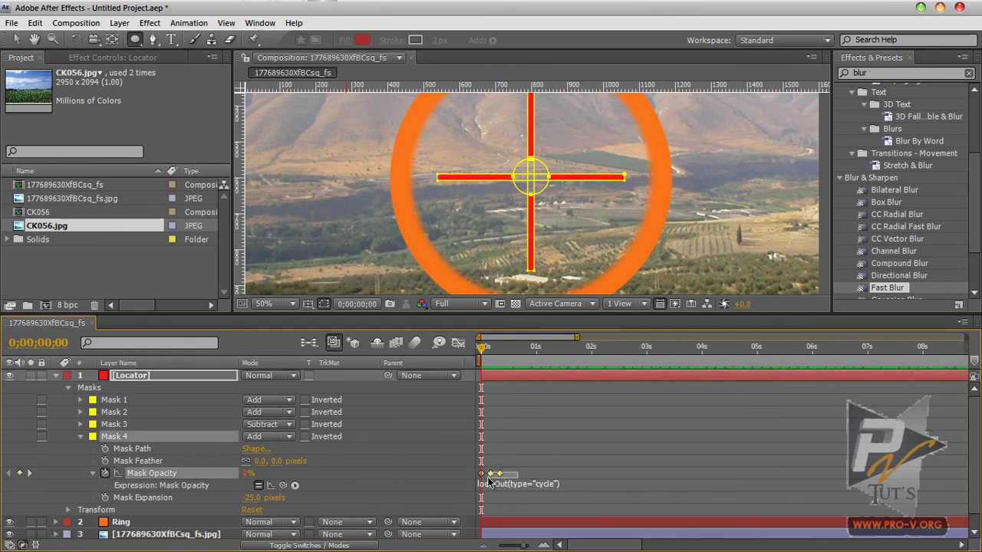
click(481, 475)
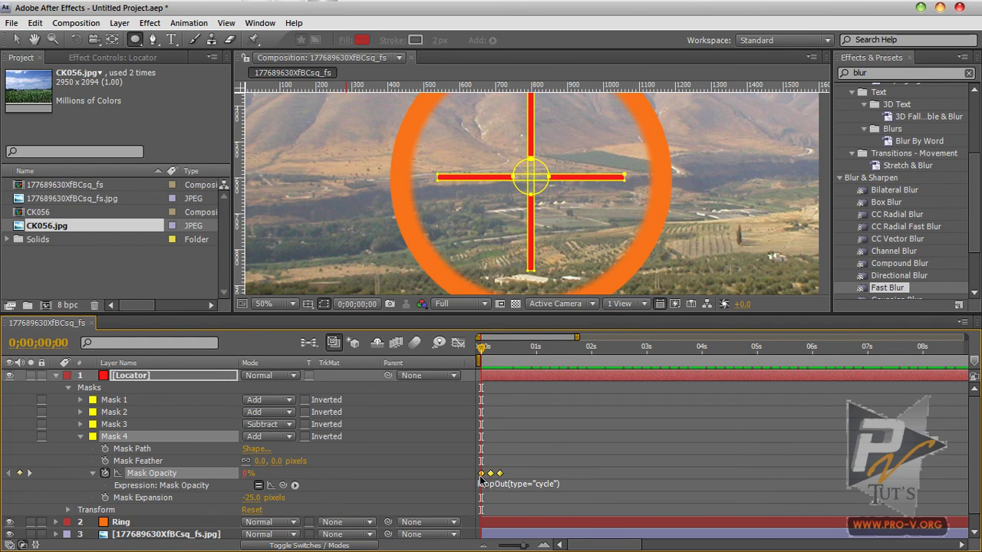
right_click(480, 475)
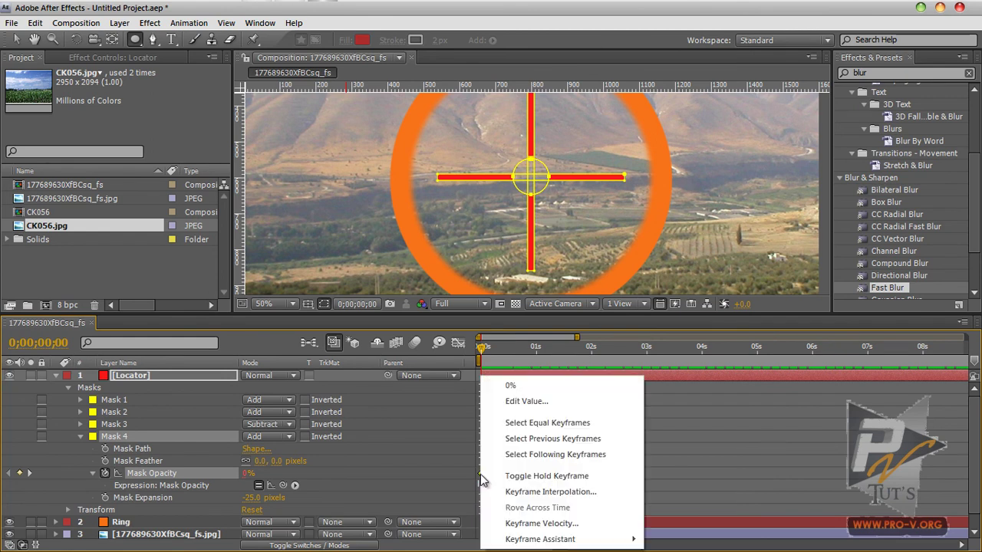
click(532, 476)
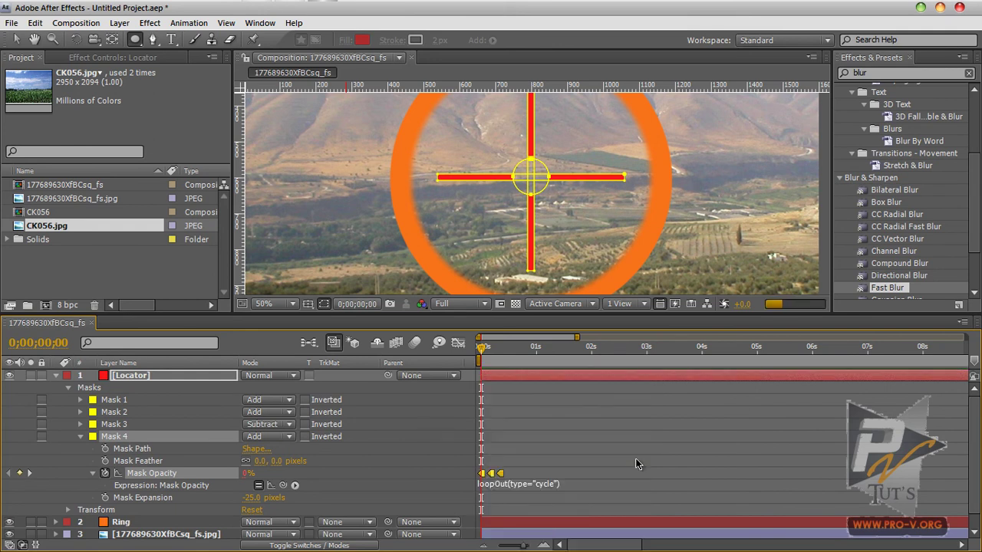
key(KP_0)
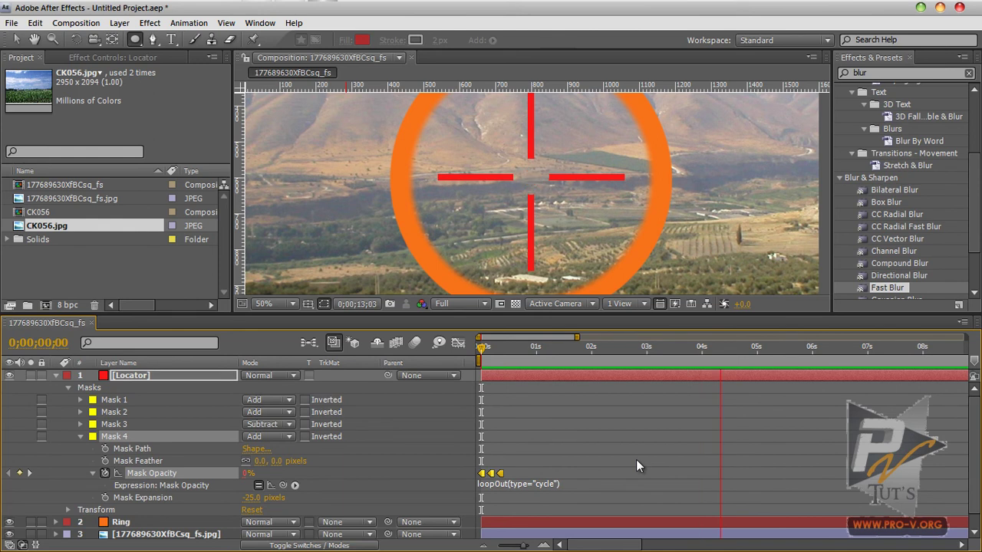
key(space)
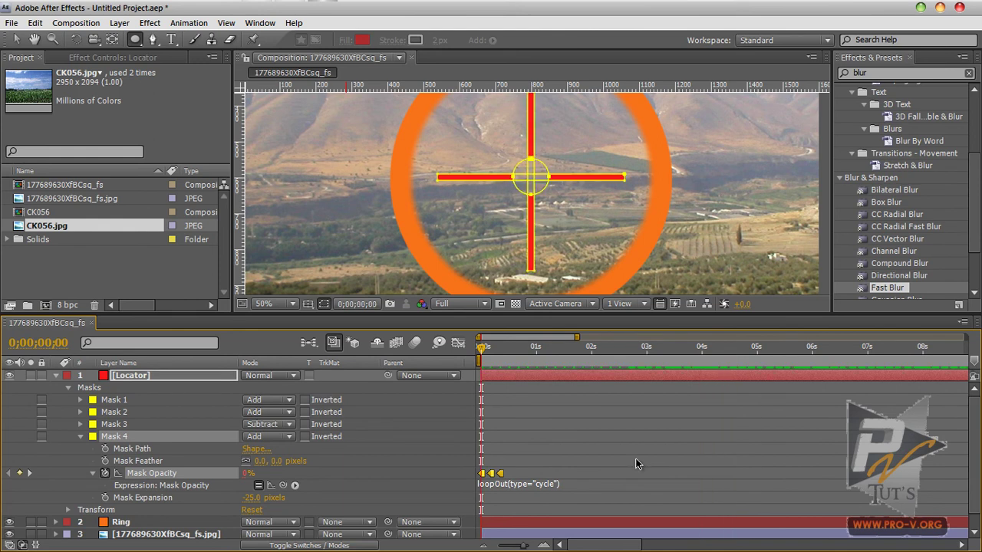
- Deselect and collapse the Locator layer, and move the current time to frame 8
key(comma)
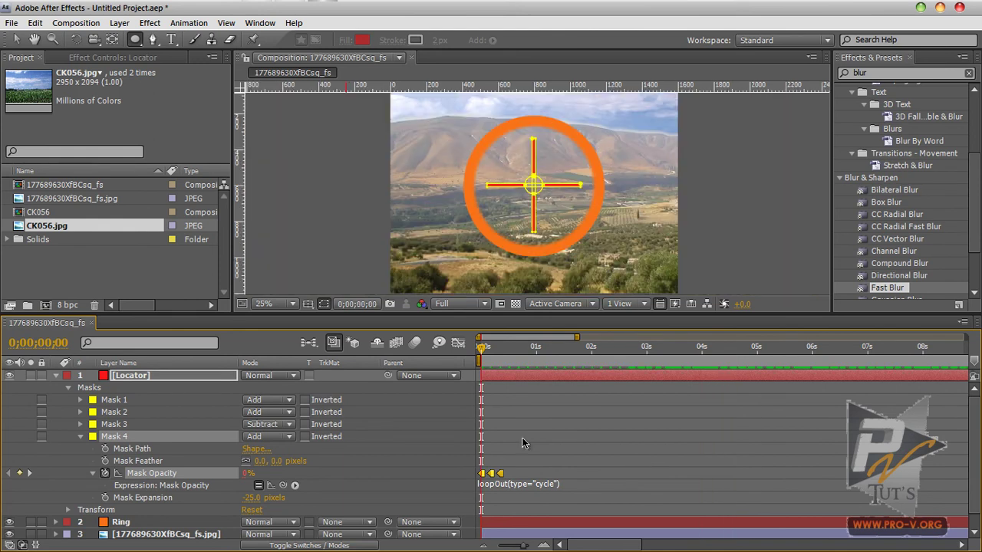
drag(524, 545, 497, 547)
click(533, 508)
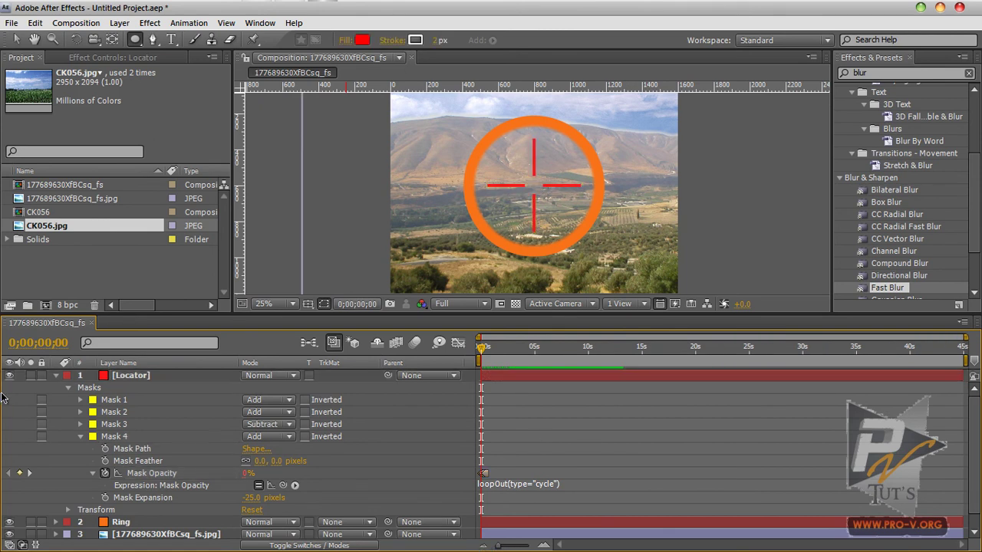
click(56, 375)
drag(481, 347, 485, 351)
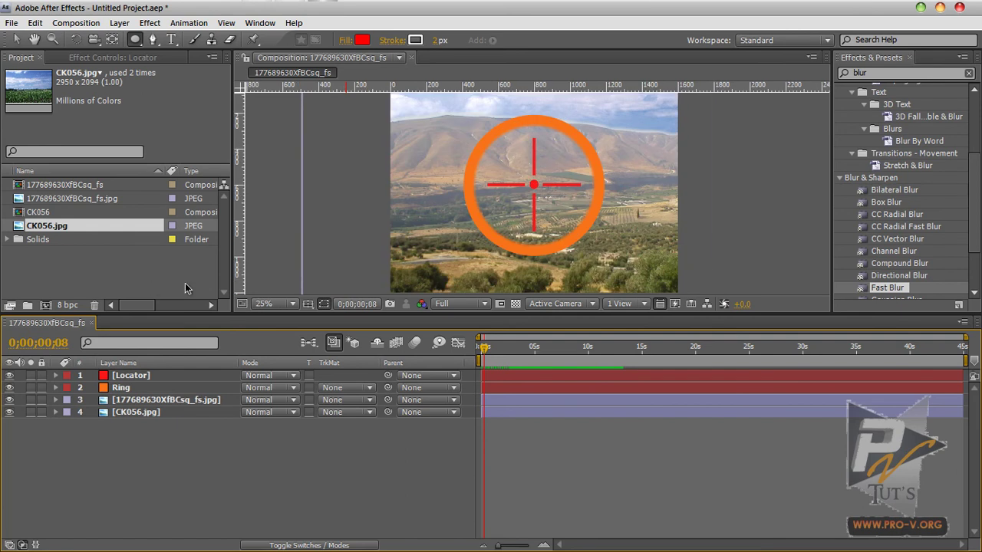
click(118, 23)
mouse_move(142, 37)
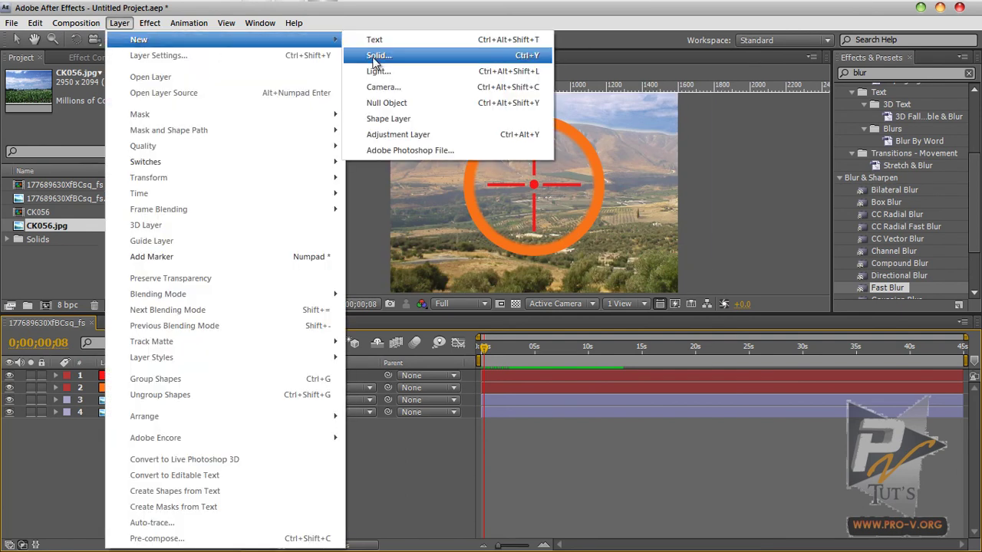
click(365, 54)
drag(232, 95, 591, 165)
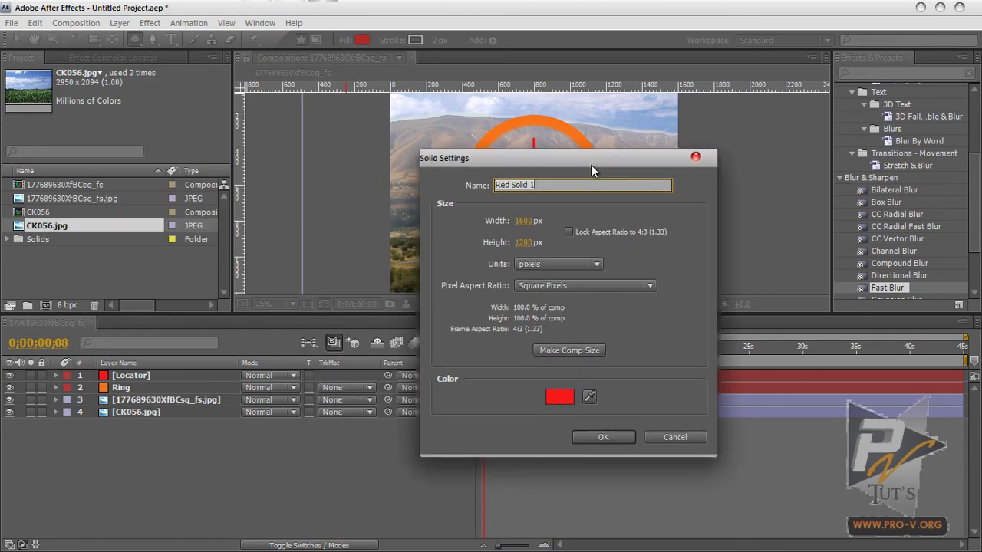
click(563, 397)
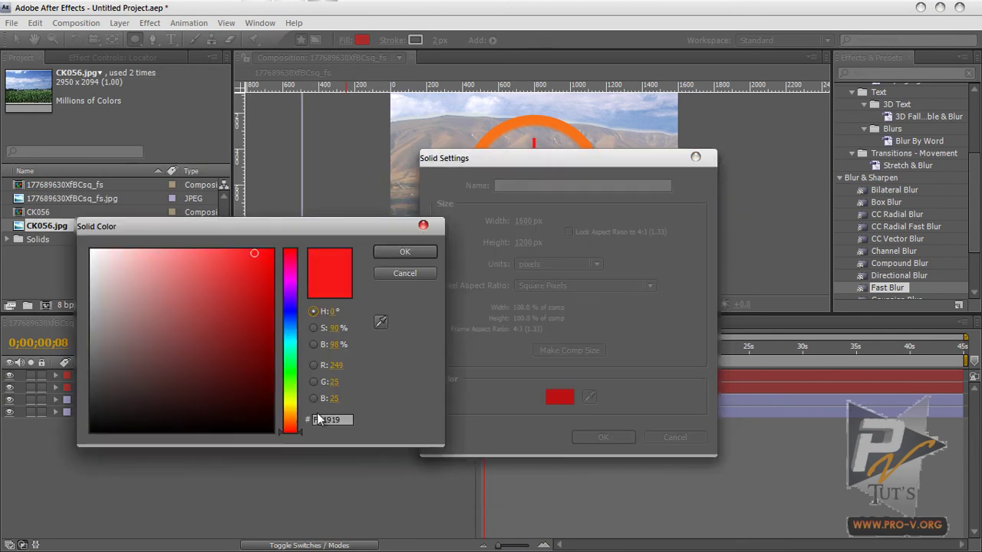
click(405, 273)
click(672, 437)
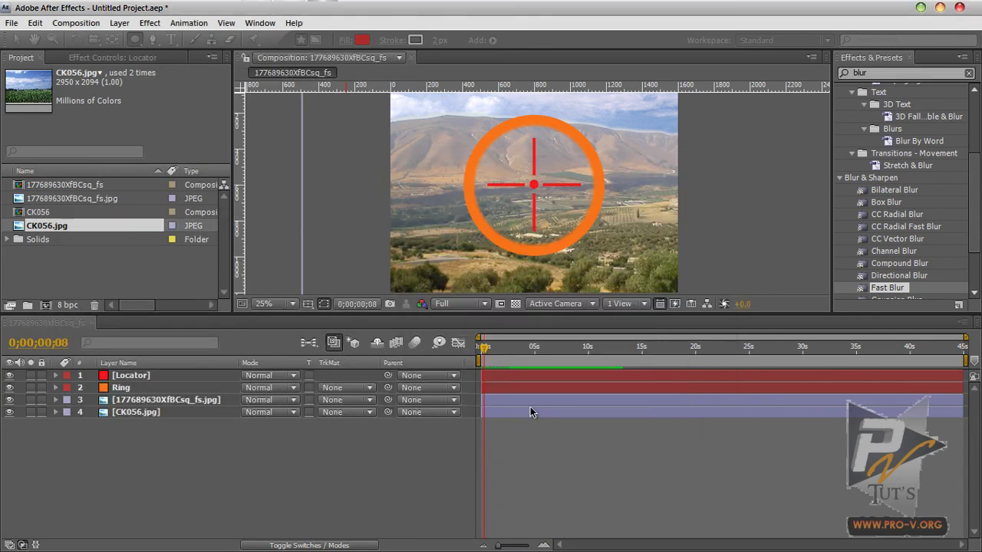
- Create an adjustment layer and place it directly beneath the Ring layer in the stack
click(119, 22)
mouse_move(138, 39)
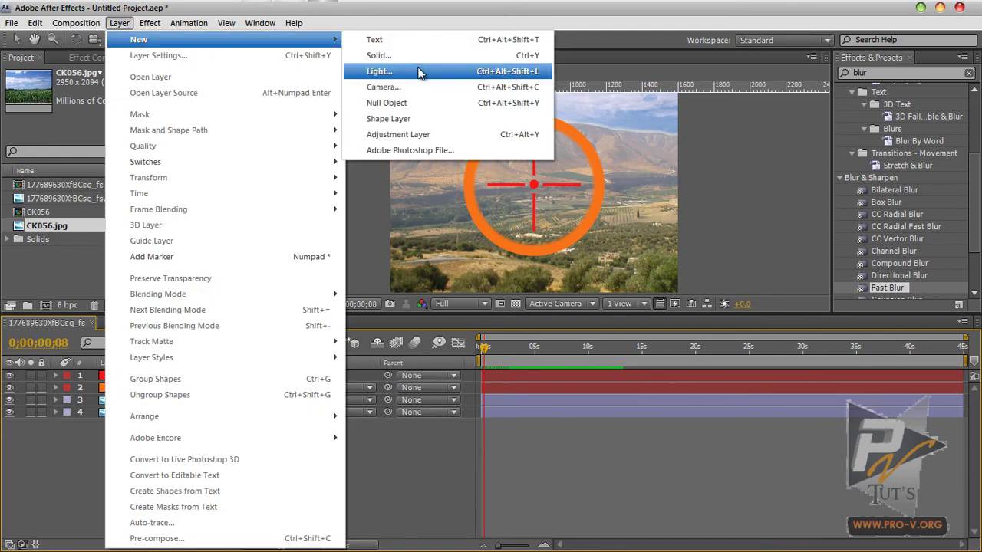
click(421, 134)
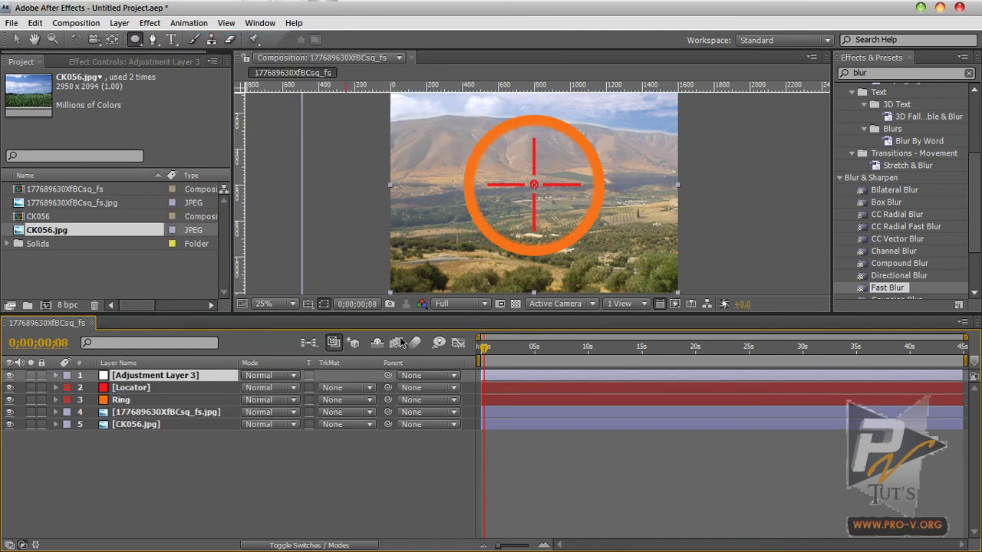
drag(152, 378, 151, 392)
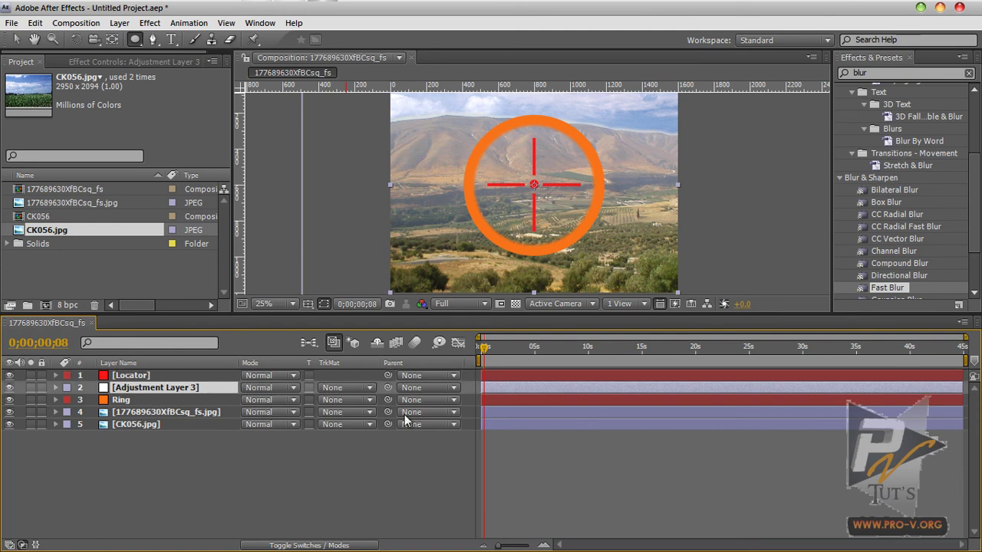
drag(146, 389, 152, 414)
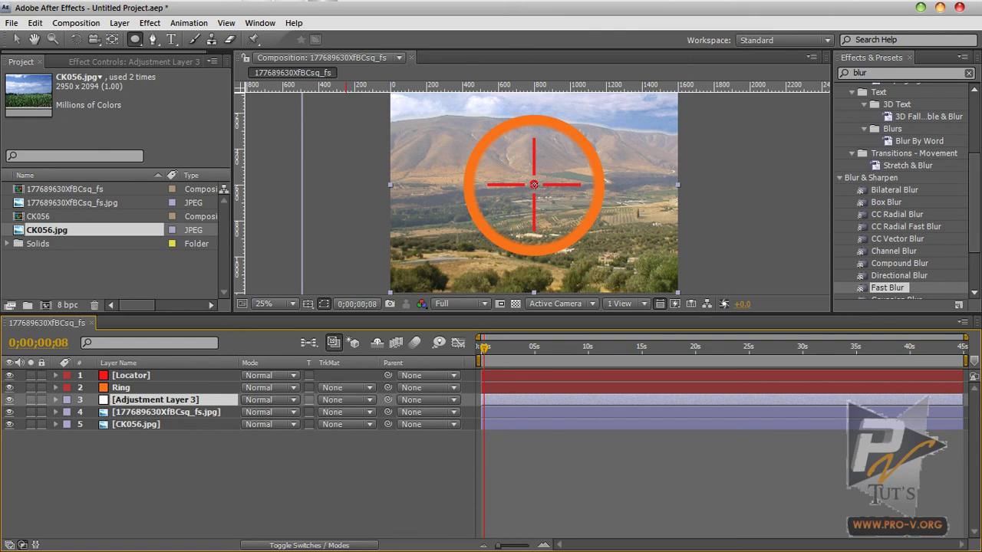
- Draw a circular mask centred on the crosshair and reaching the ring on the adjustment layer, and apply the Magnify distort effect to it
drag(534, 184, 598, 131)
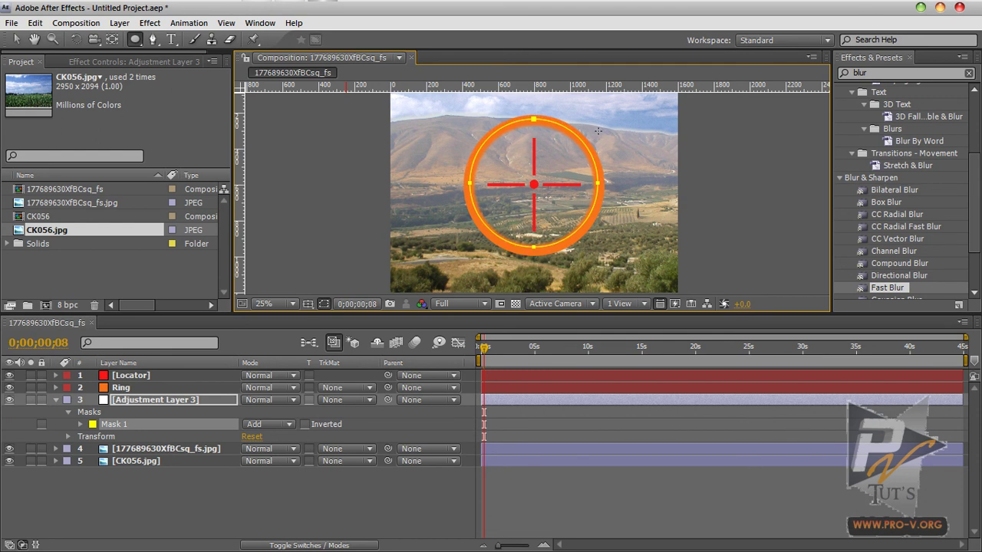
click(136, 399)
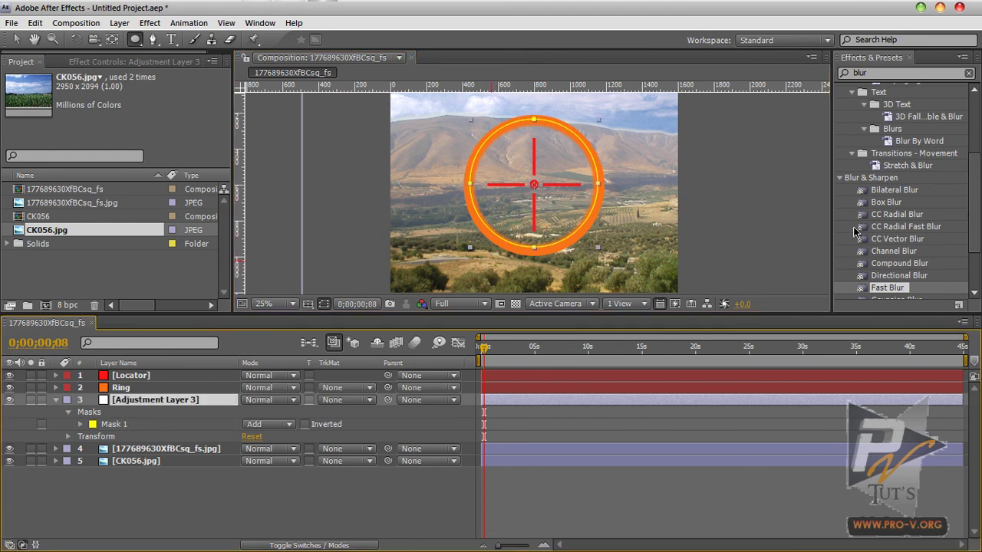
click(844, 73)
text(mag)
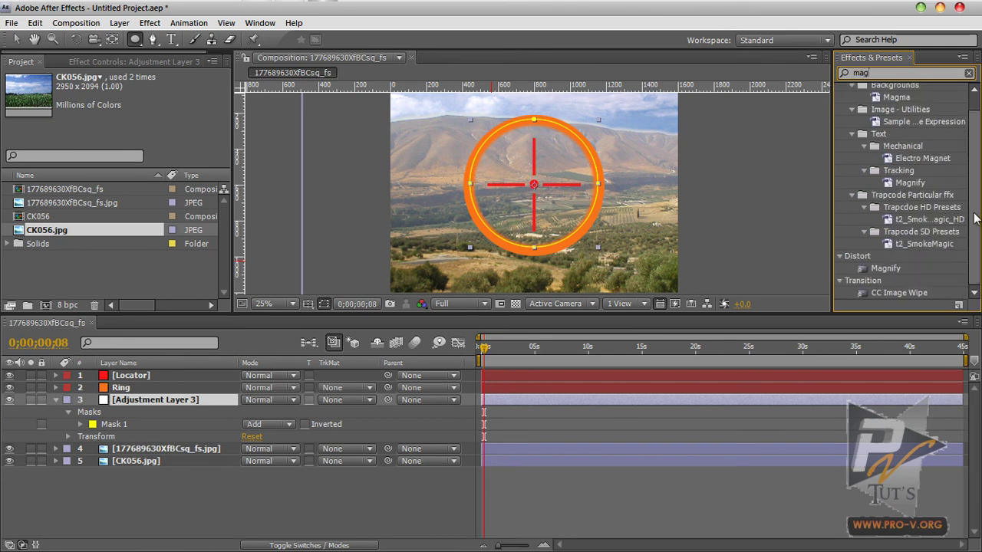
drag(889, 268, 193, 401)
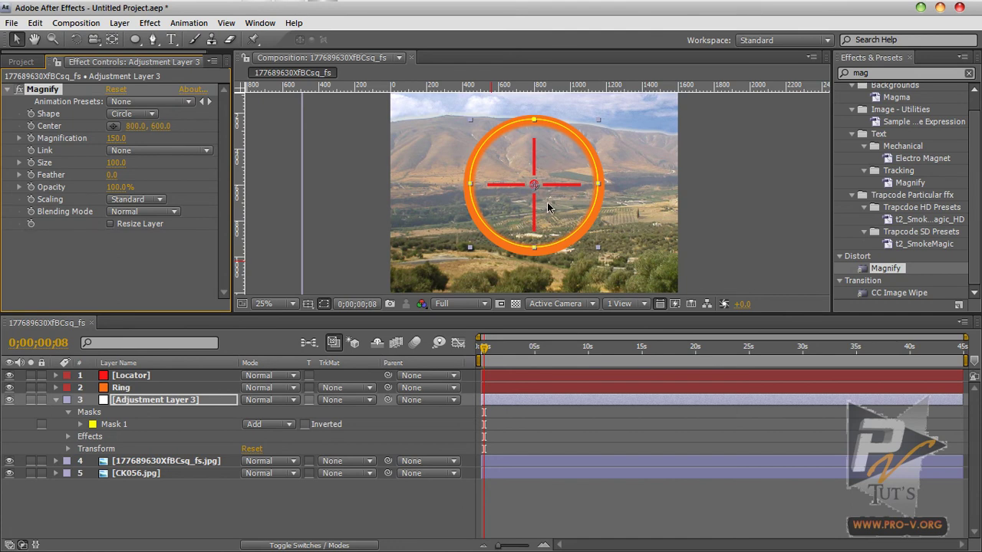
- Set the Magnify effect's Magnification to 229, Size to 343 and Feather to 8.2
key(period)
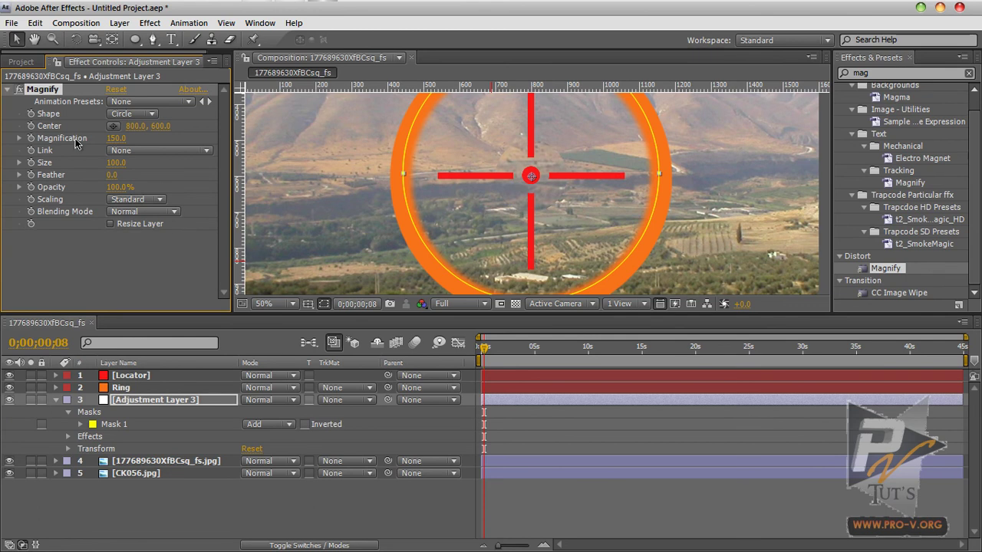
drag(117, 143, 173, 139)
drag(115, 163, 260, 150)
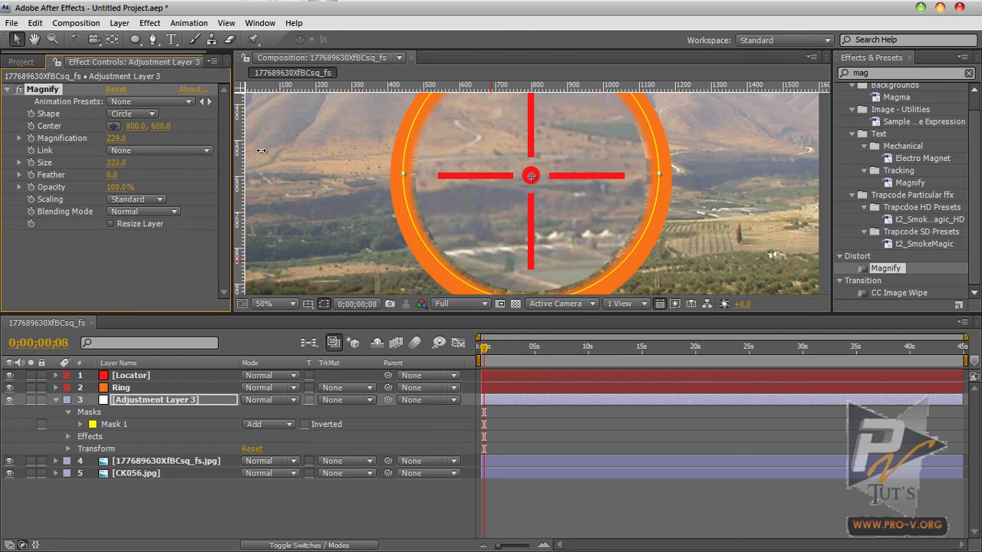
drag(113, 175, 161, 170)
drag(115, 163, 133, 163)
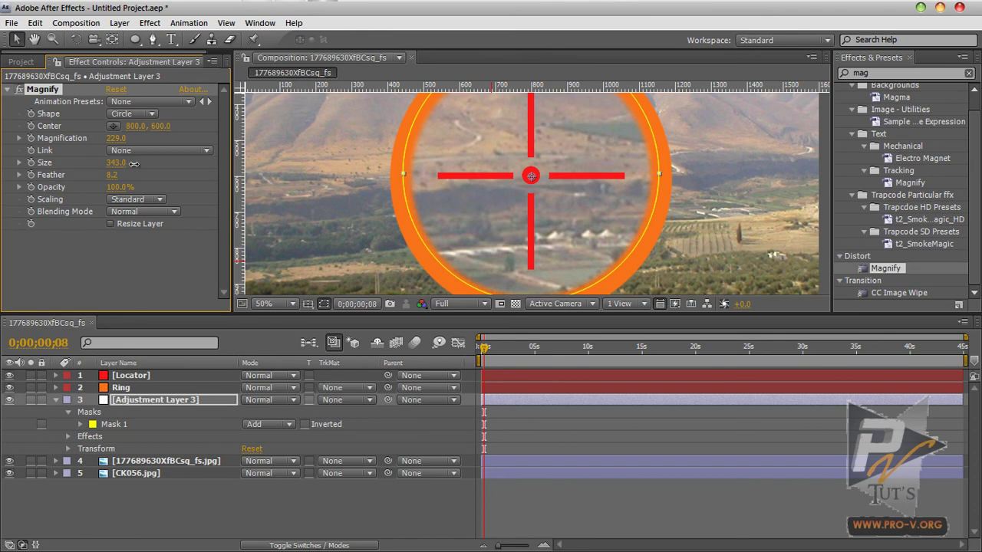
- Increase the Magnify effect's Magnification to 357 and leave the adjustment layer selected
key(comma)
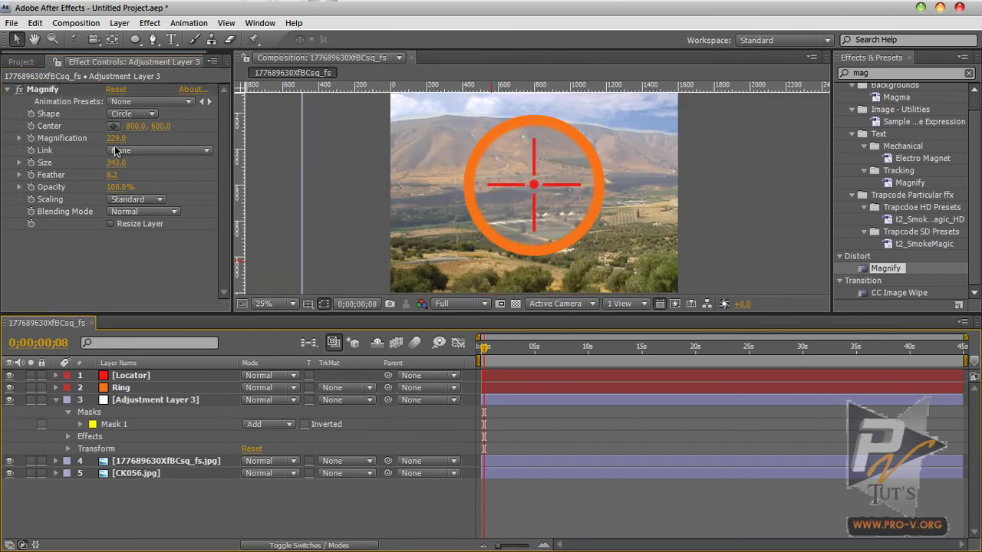
drag(114, 138, 208, 138)
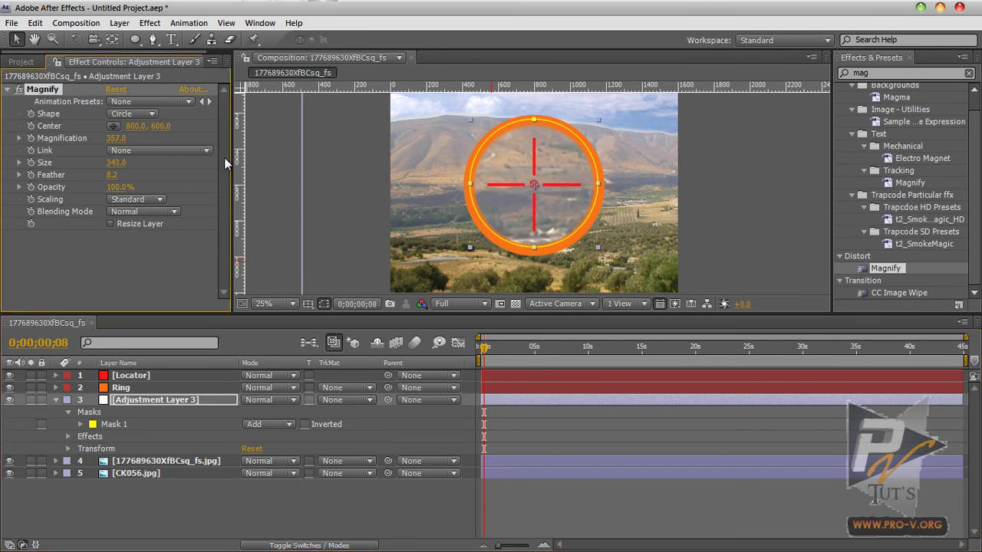
click(372, 491)
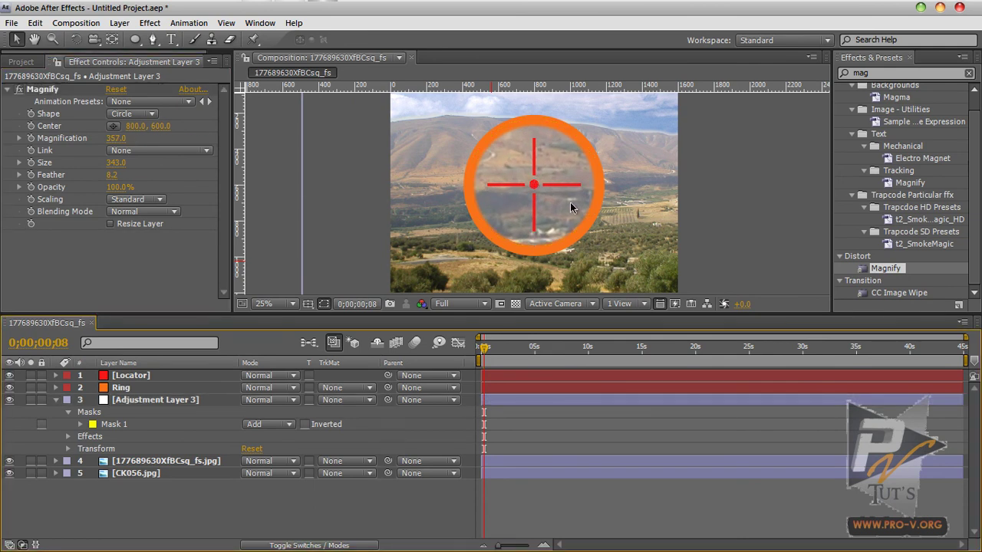
click(197, 403)
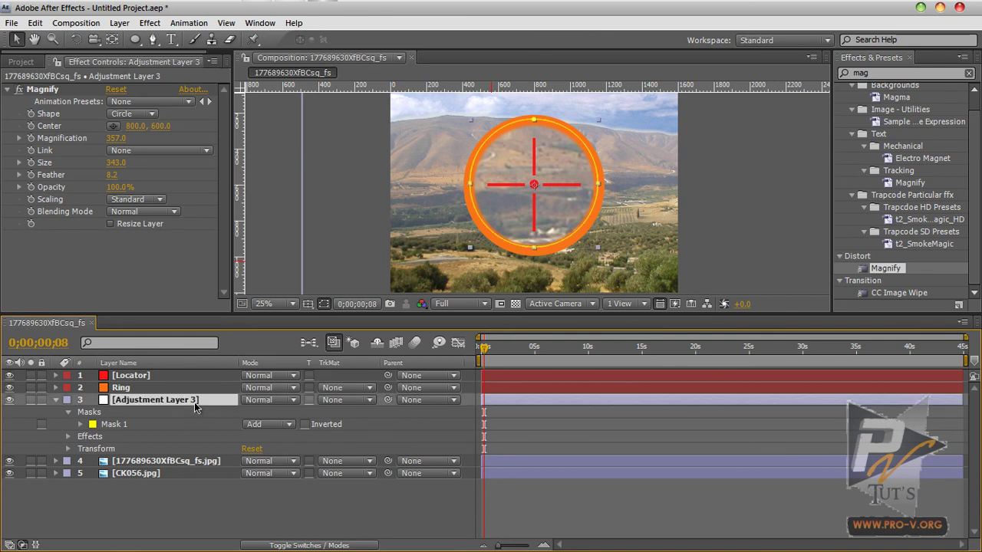
click(837, 77)
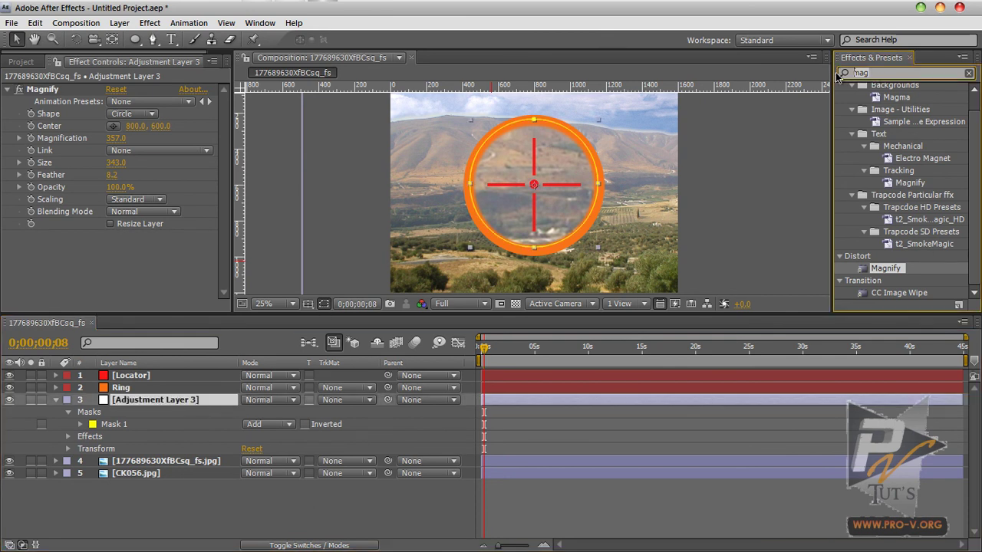
text(fast b)
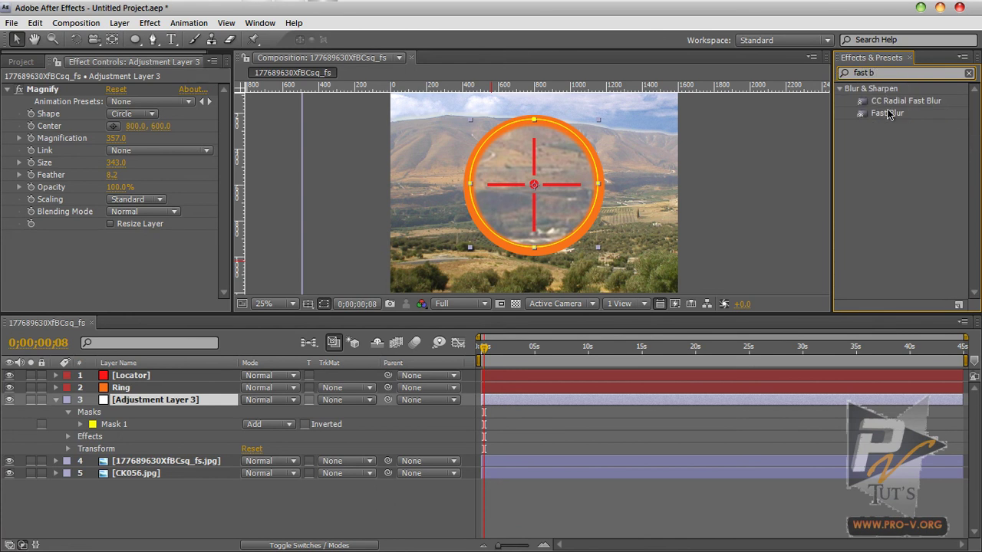
drag(886, 113, 157, 401)
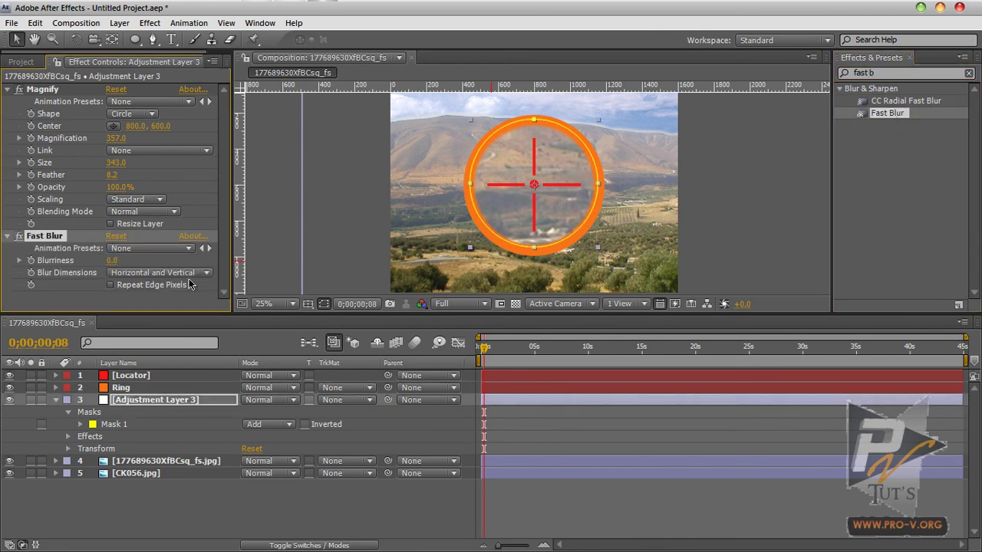
click(112, 260)
key(Return)
key(Delete)
click(53, 400)
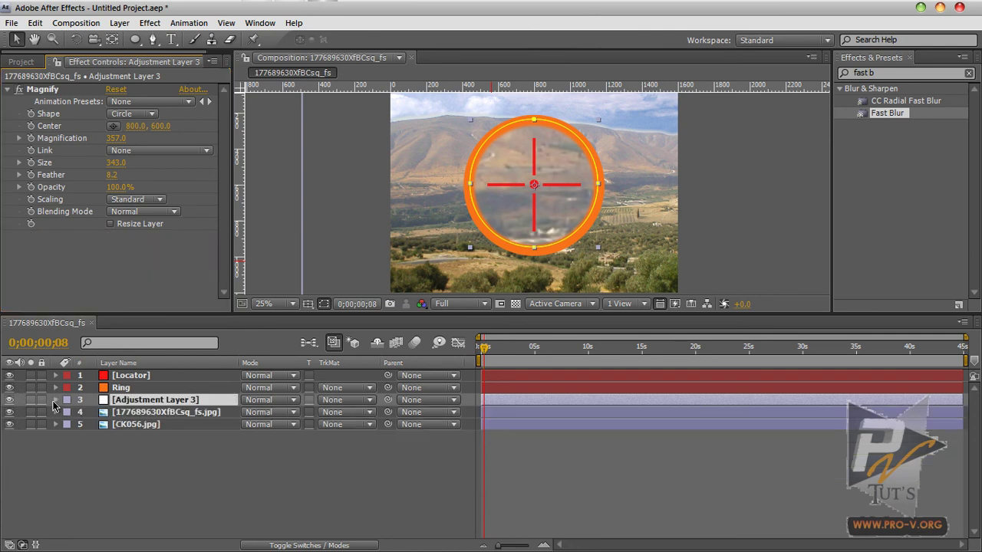
- Duplicate the magnifying adjustment layer and remove the Magnify effect from the upper copy
click(173, 402)
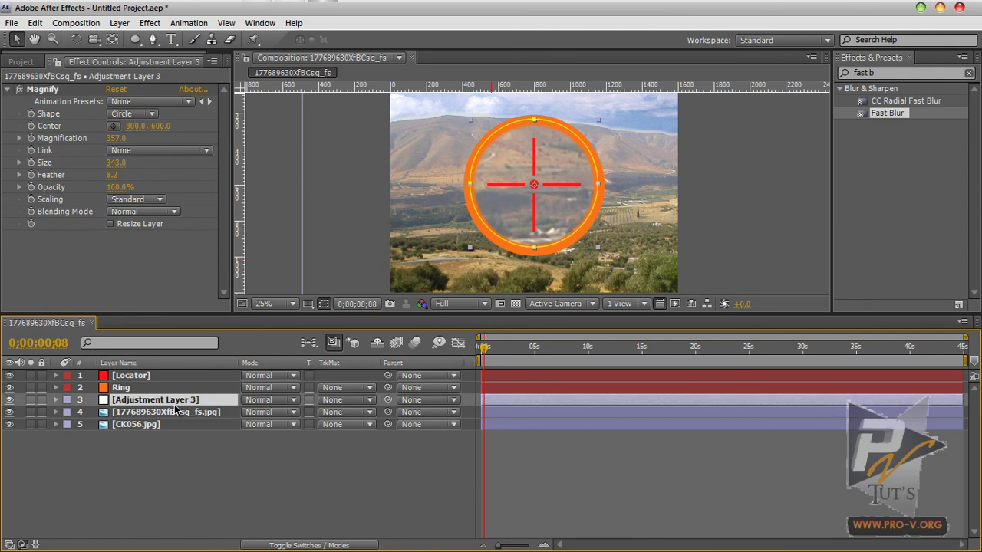
key(ctrl+d)
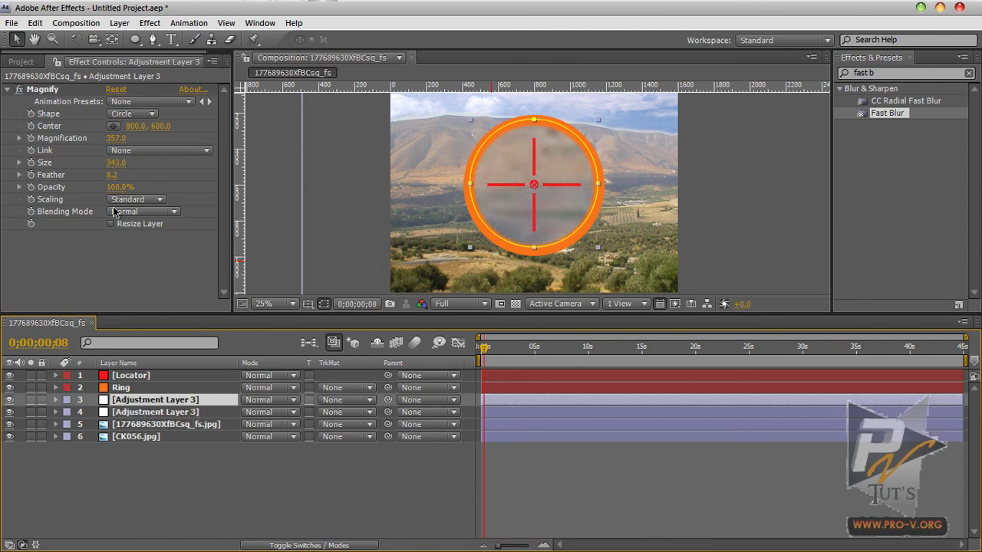
click(91, 152)
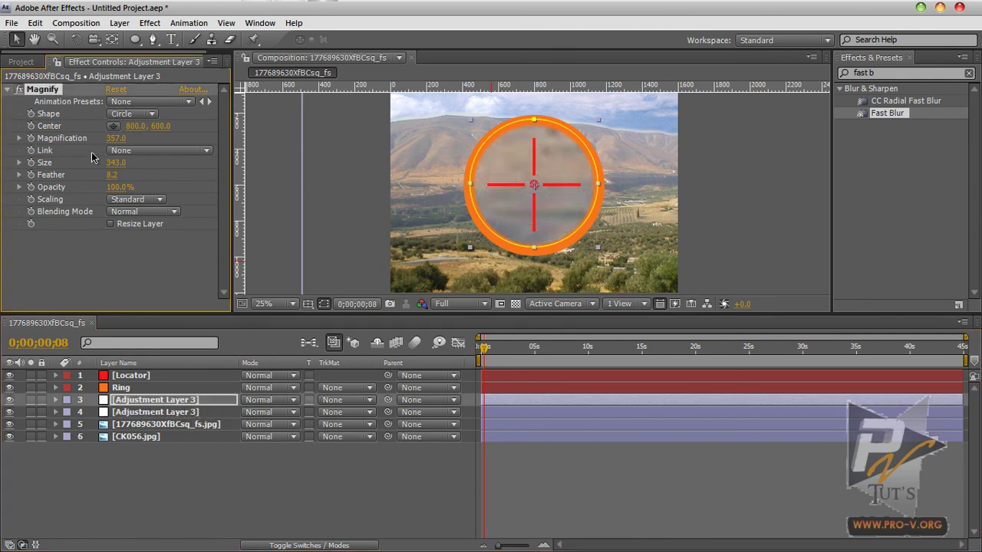
key(Delete)
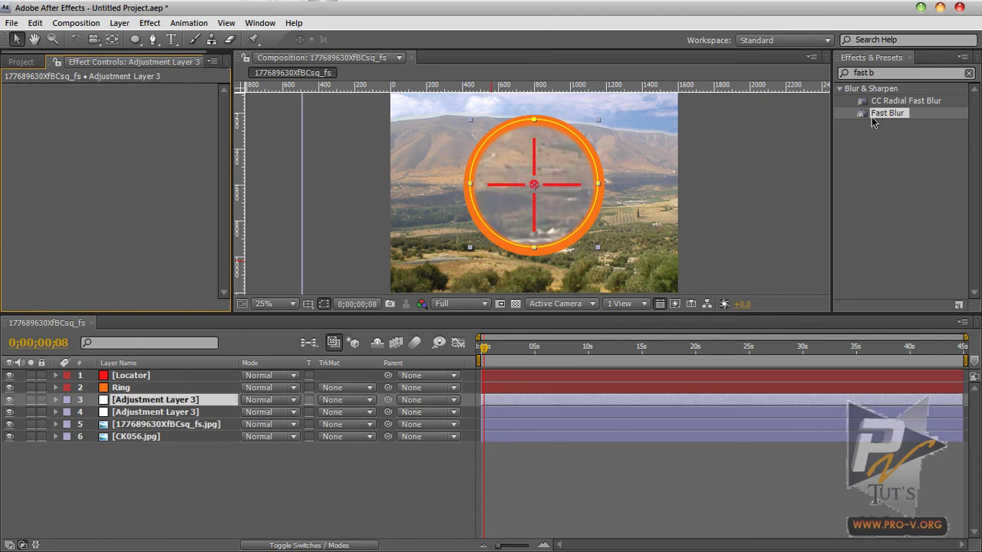
- Apply the Fast Blur effect to the upper adjustment layer and set its Blurriness to 22
drag(882, 113, 175, 400)
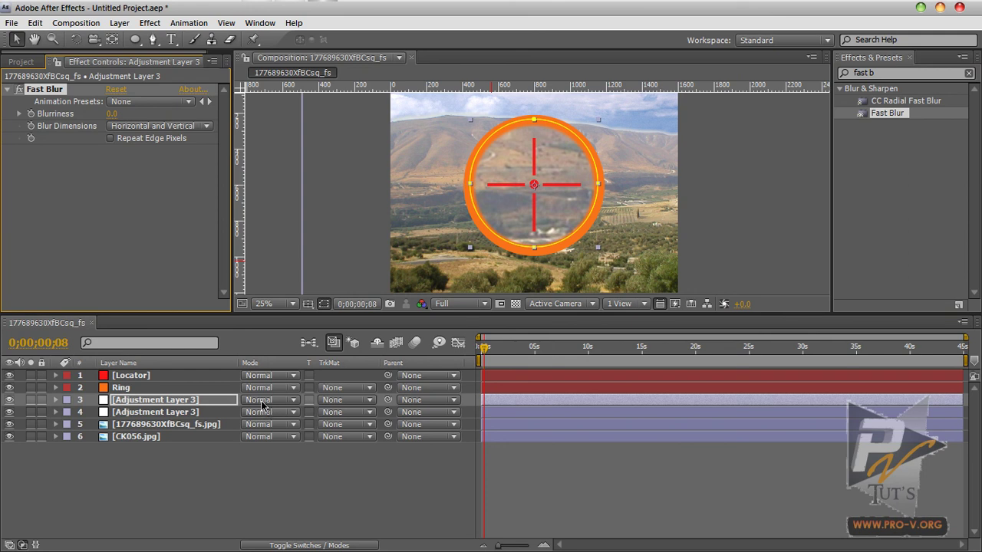
click(112, 114)
text(22)
key(Return)
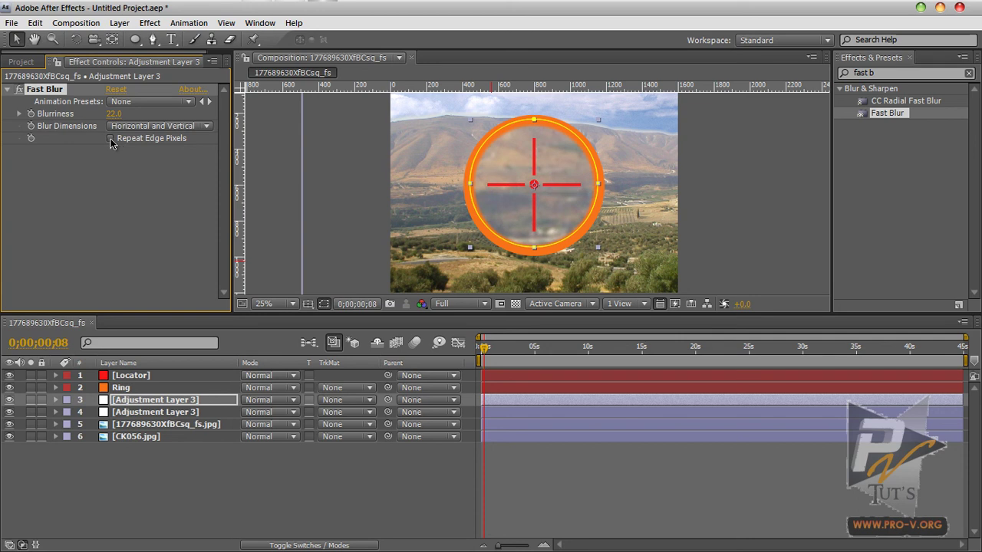
- Set the blending mode of the upper adjustment layer to Overlay and keep that layer selected
click(200, 402)
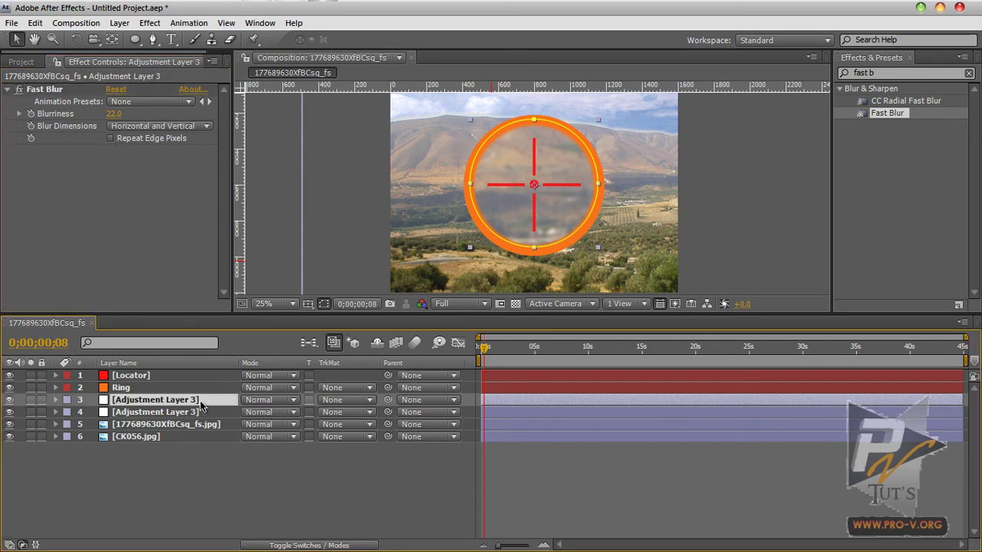
click(257, 399)
click(253, 366)
click(307, 469)
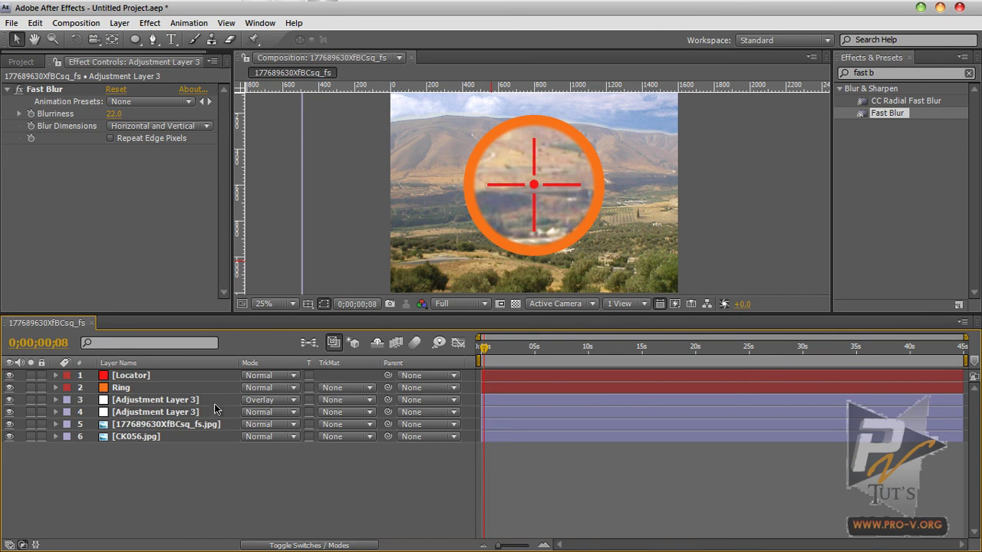
mouse_move(207, 400)
mouse_down()
mouse_move(207, 413)
mouse_move(205, 401)
mouse_up()
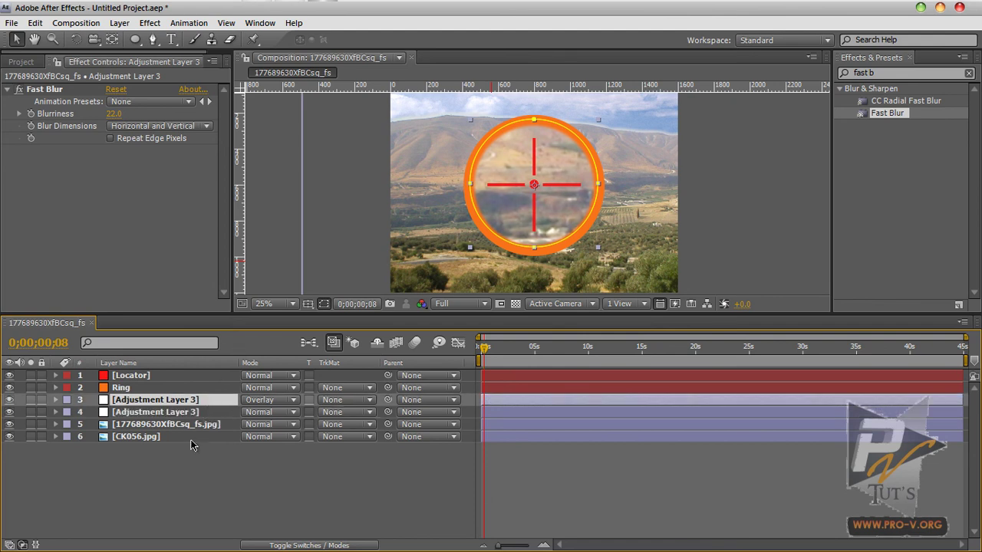
- Try the Hard Light blending mode on the upper adjustment layer and return it to Overlay
click(245, 399)
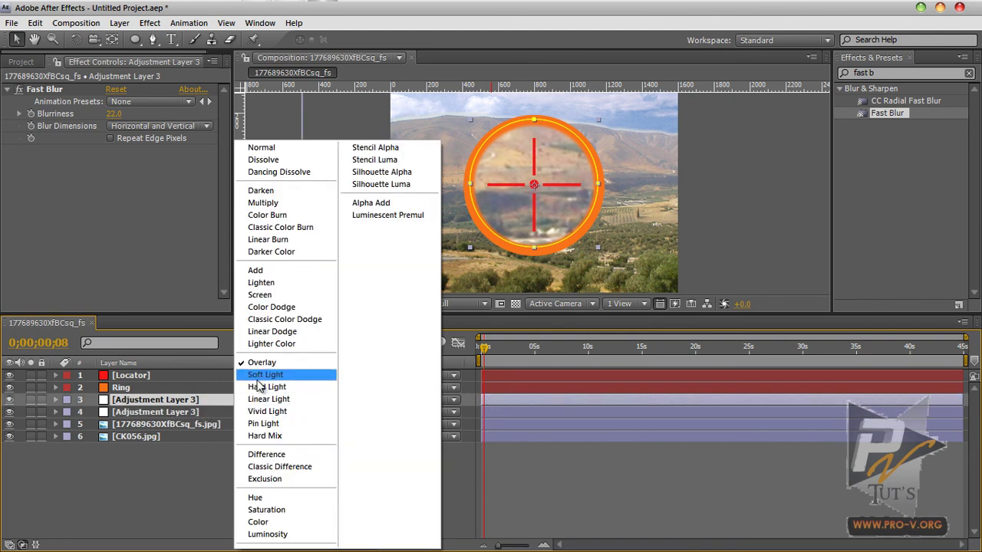
click(258, 388)
click(263, 401)
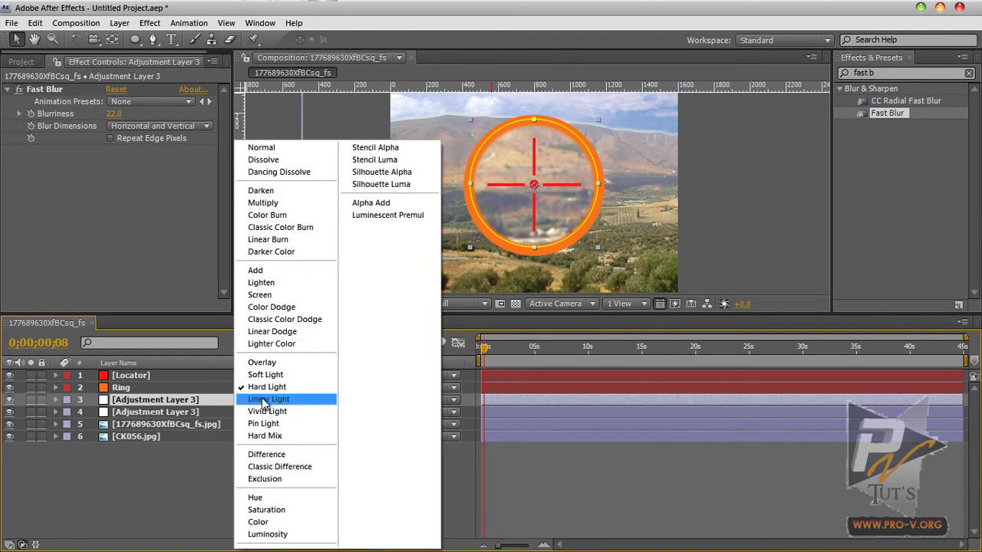
click(266, 365)
- Raise the Fast Blur Blurriness on the upper adjustment layer to 30 and deselect the layer
click(113, 114)
text(30)
key(Return)
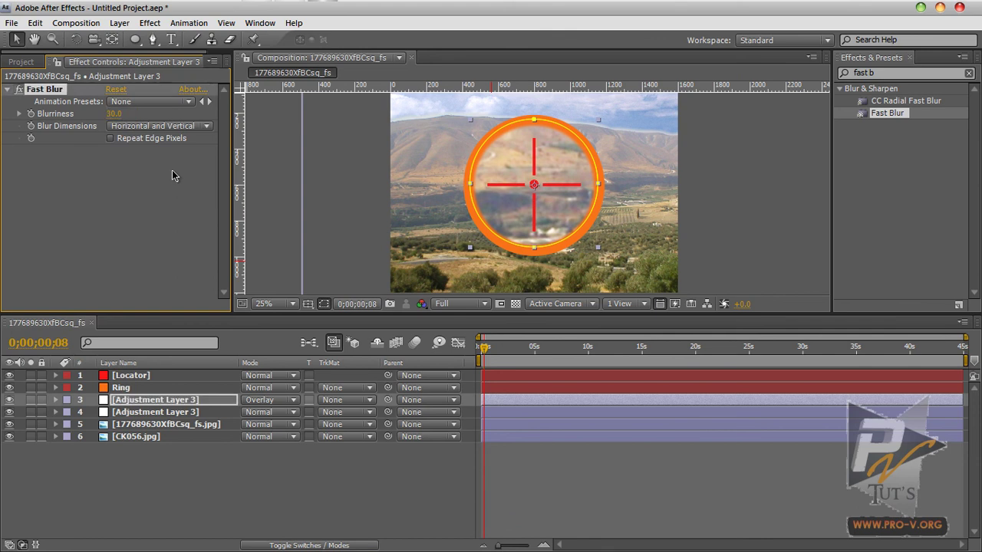
click(209, 464)
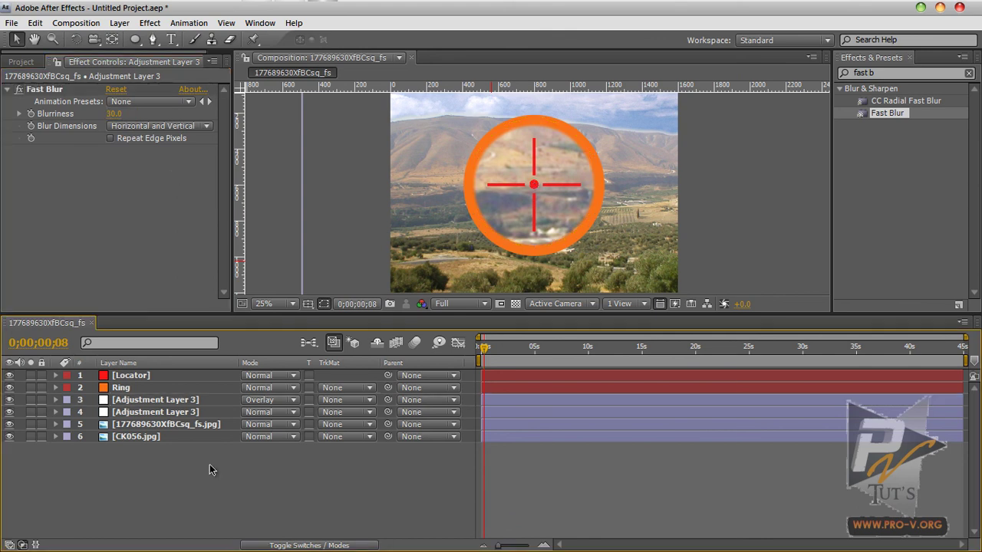
- Find the Fill effect in the Generate category and apply it to the upper adjustment layer
click(187, 400)
mouse_move(186, 404)
mouse_down()
mouse_move(193, 436)
mouse_move(186, 400)
mouse_up()
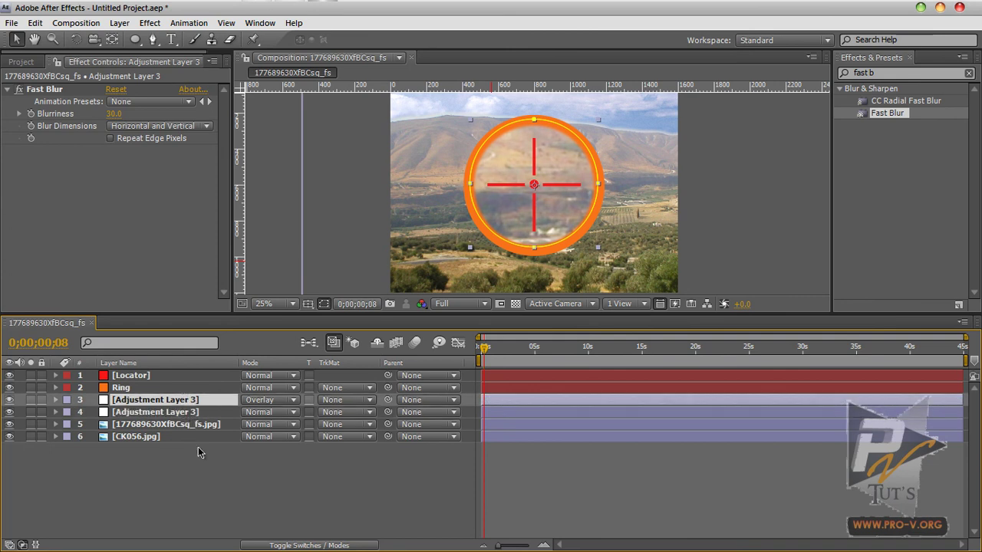
scroll(567, 205, up, 2)
scroll(567, 205, down, 1)
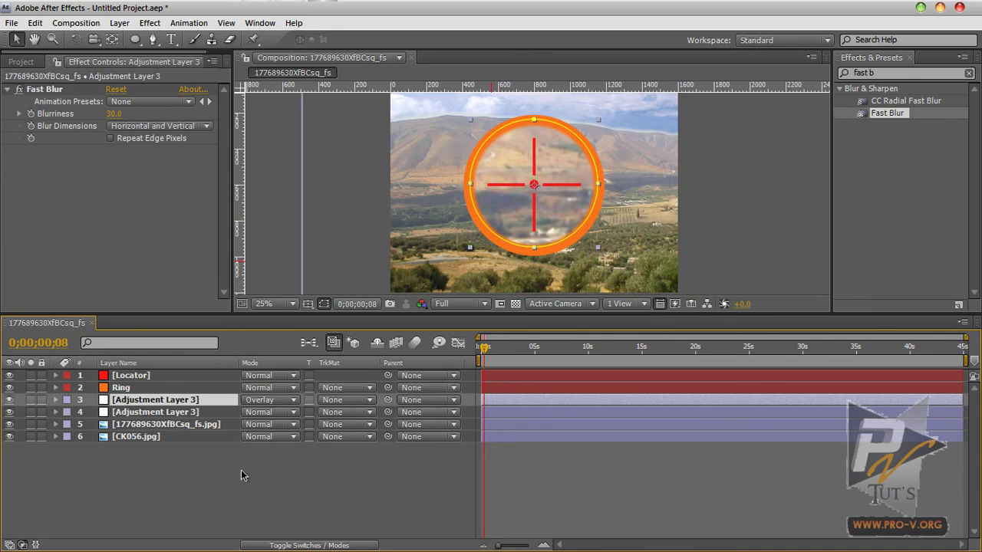
click(848, 113)
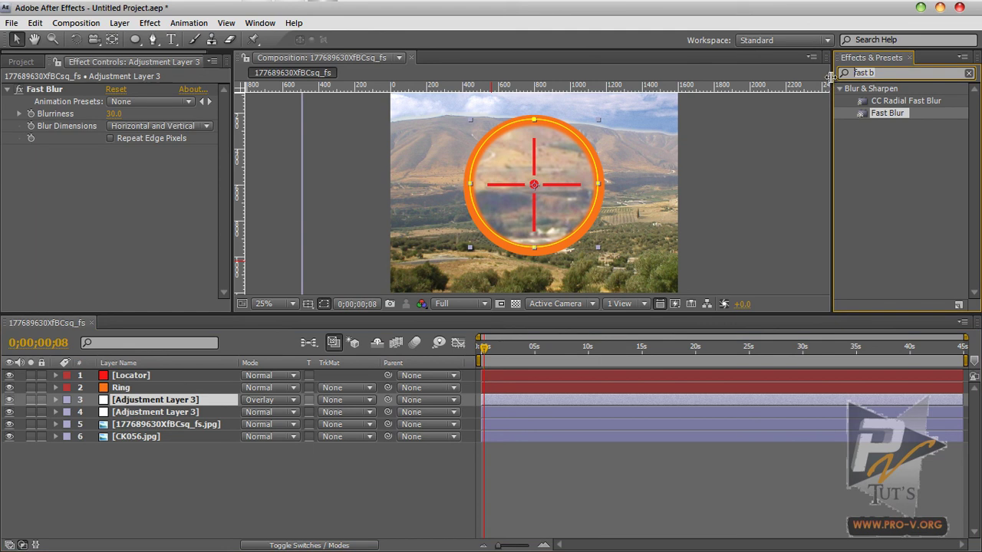
key(BackSpace)
key(BackSpace)
key(BackSpace)
key(BackSpace)
key(BackSpace)
key(BackSpace)
text(fill)
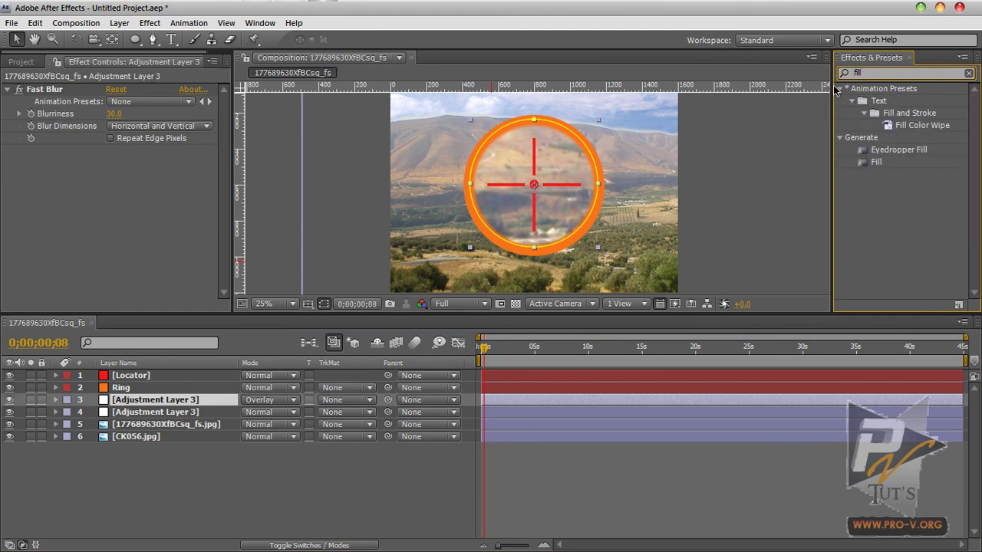
drag(876, 163, 158, 401)
click(195, 480)
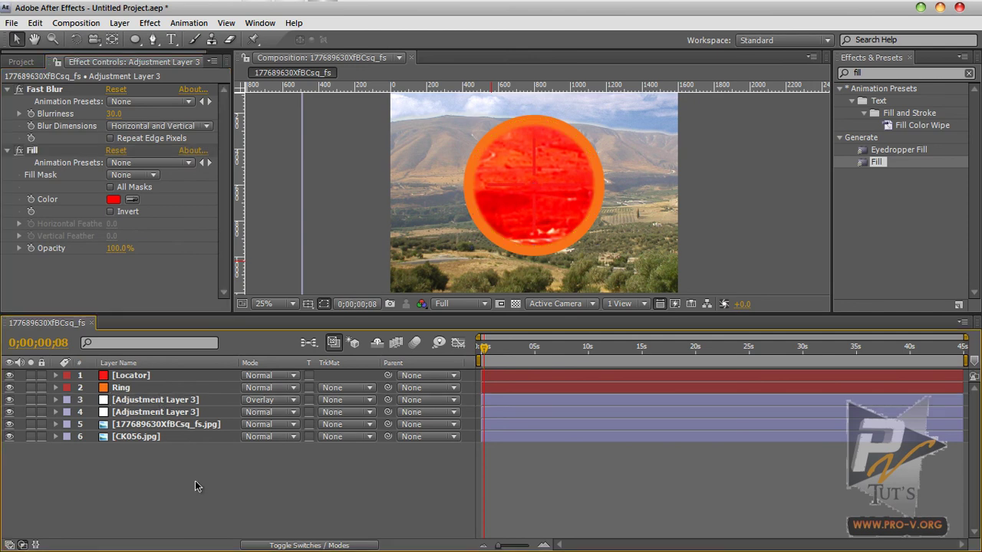
- Lower the Fill effect's Opacity on the upper adjustment layer to 64%
drag(113, 257, 94, 253)
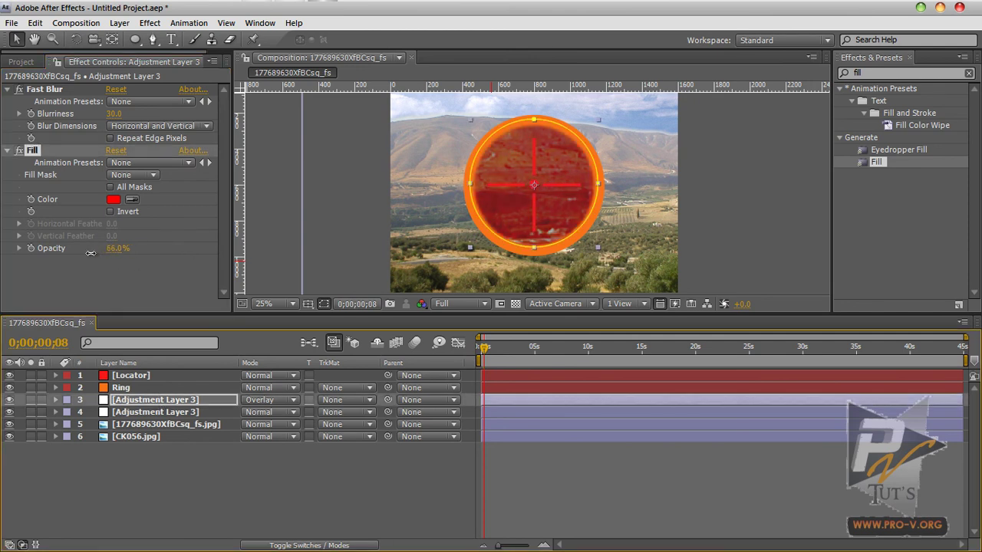
click(213, 400)
click(376, 469)
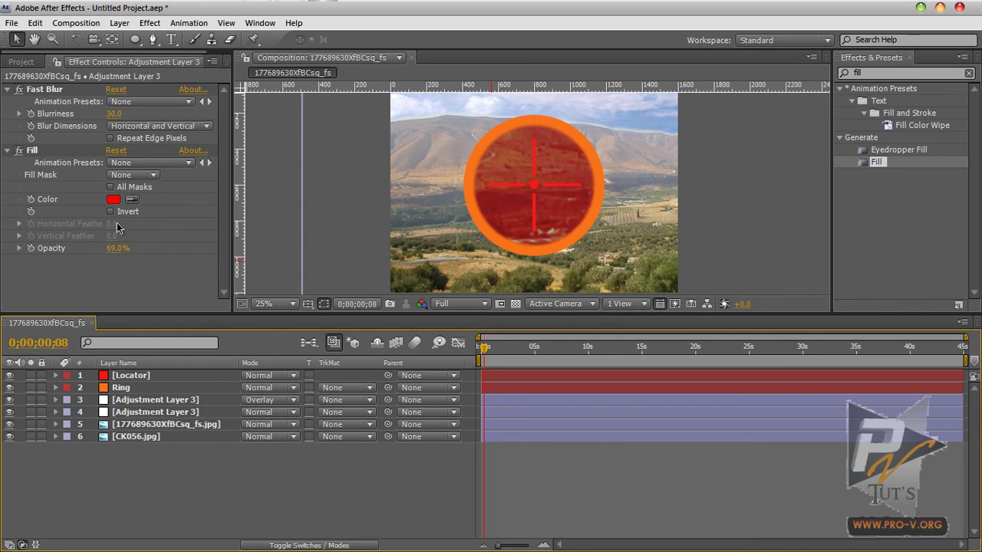
click(114, 249)
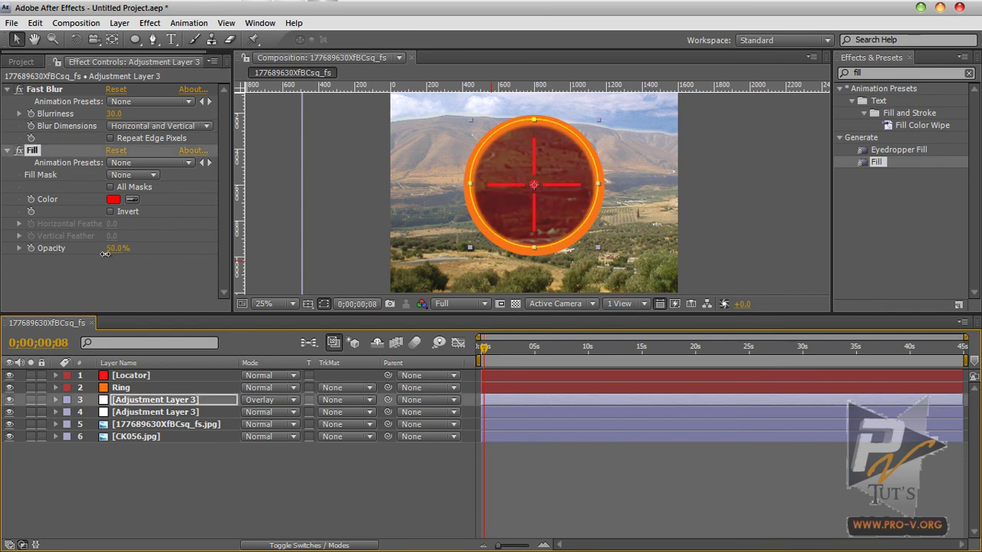
drag(100, 255, 120, 255)
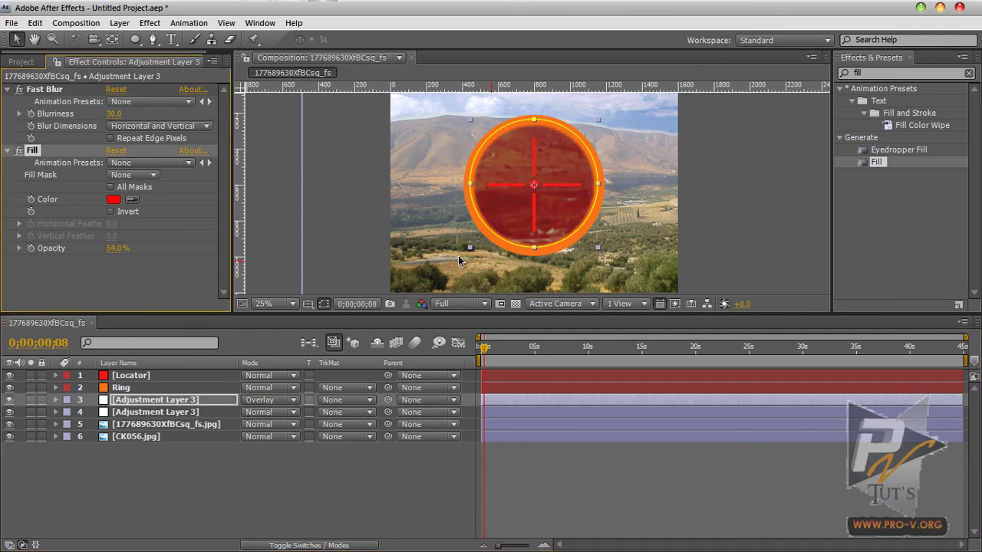
- Change the Fill effect's colour to dark green, hex 276804
click(114, 200)
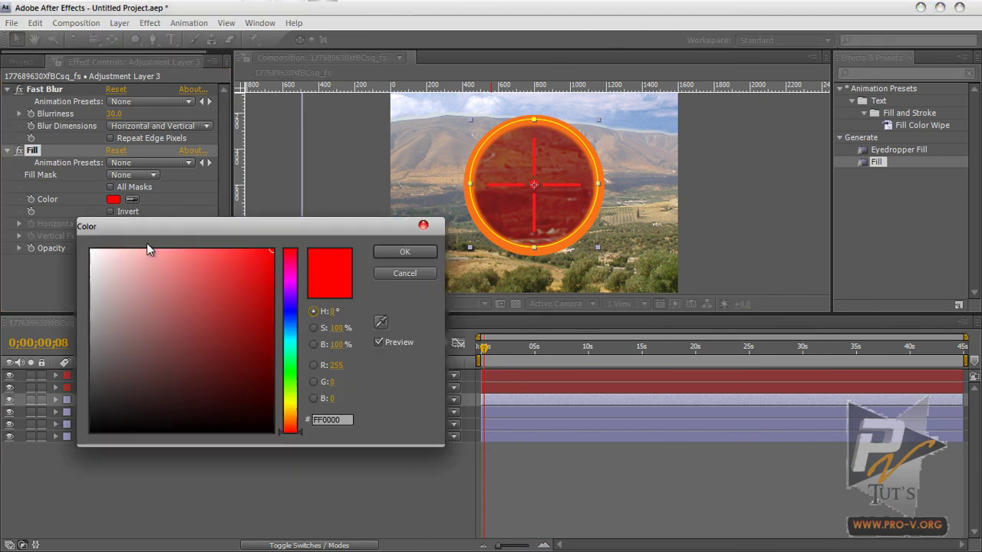
mouse_move(287, 388)
mouse_down()
mouse_move(287, 399)
mouse_move(287, 383)
mouse_up()
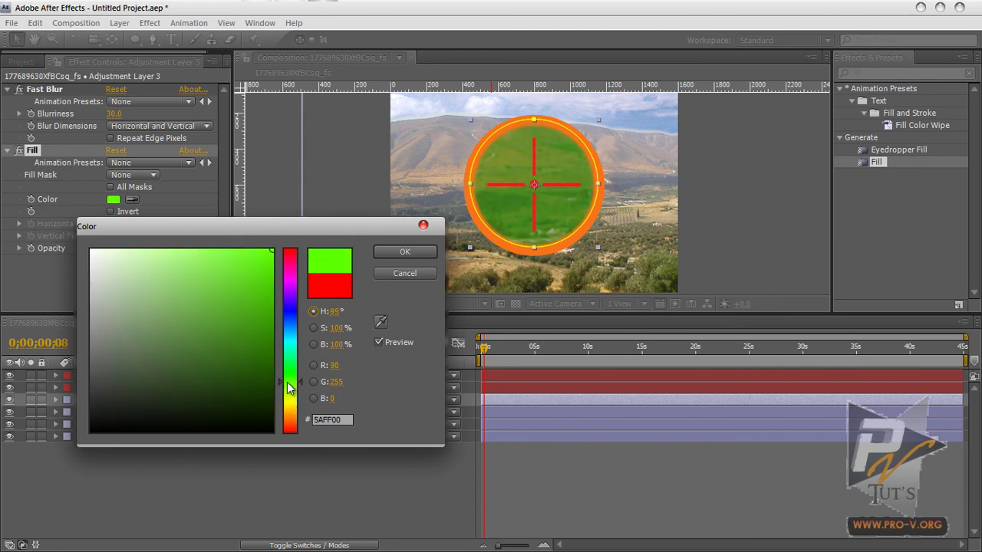
click(265, 358)
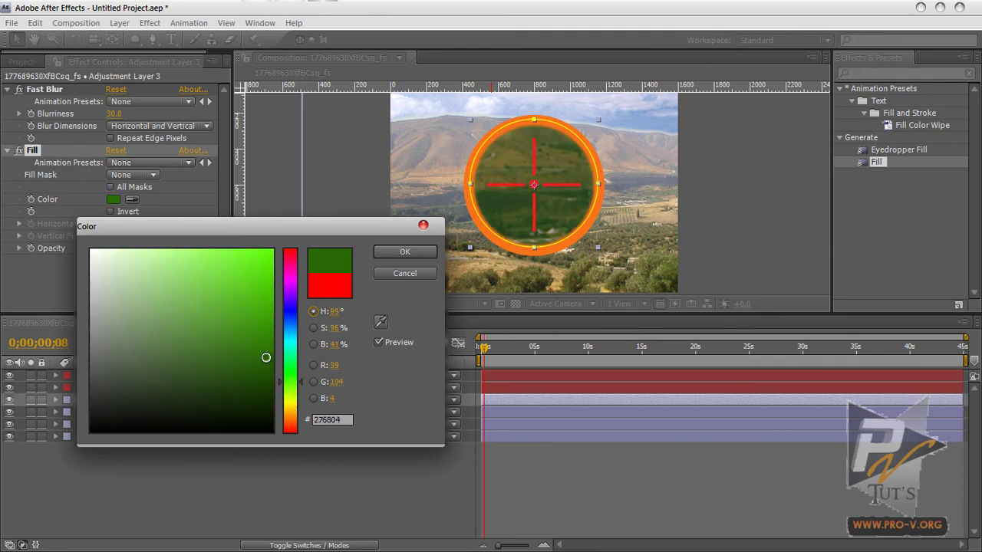
click(405, 252)
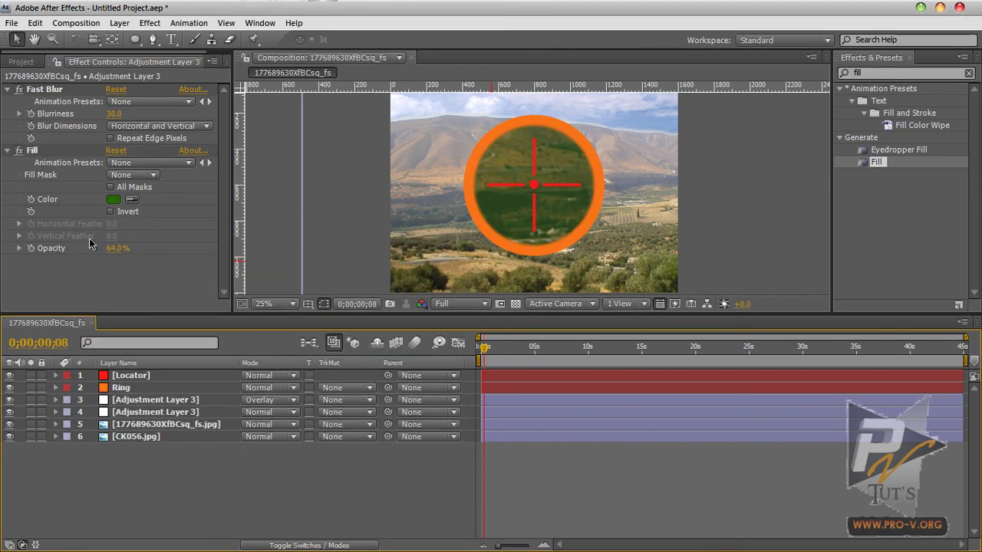
click(110, 212)
click(111, 212)
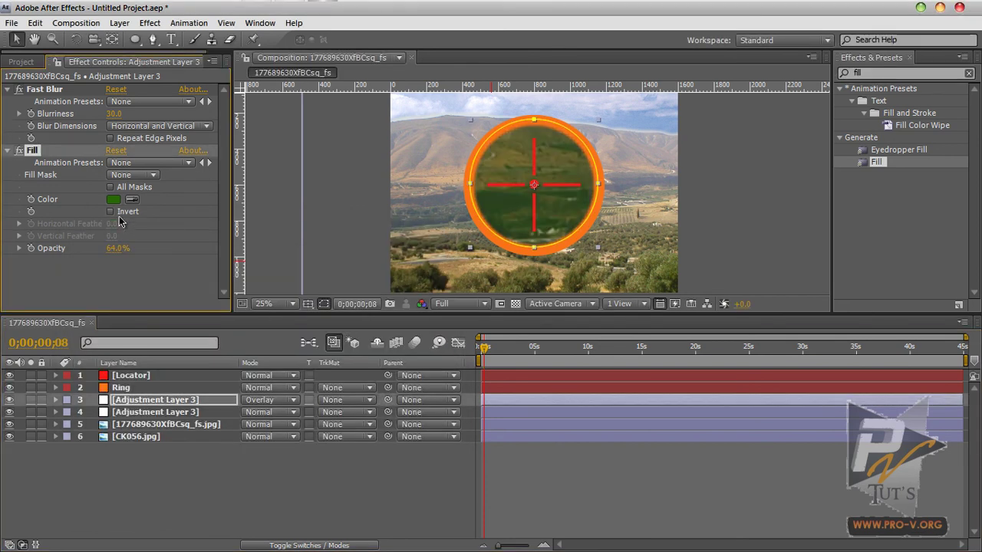
click(126, 502)
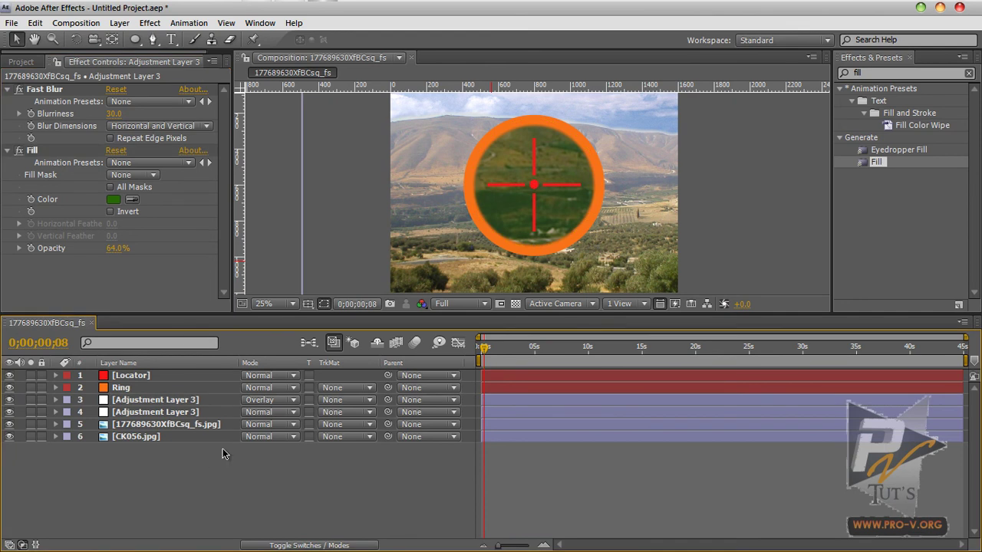
key(period)
key(comma)
- Apply the Generate category's Grid effect to the upper adjustment layer and set the effect's Blending Mode to Normal
click(871, 74)
text(grid)
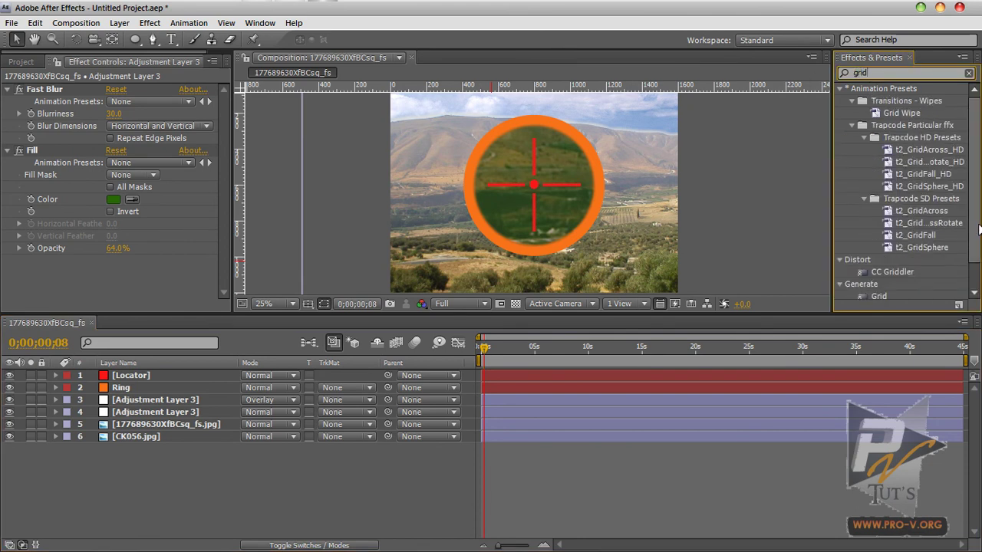
scroll(897, 230, down, 2)
click(879, 270)
drag(169, 469, 172, 405)
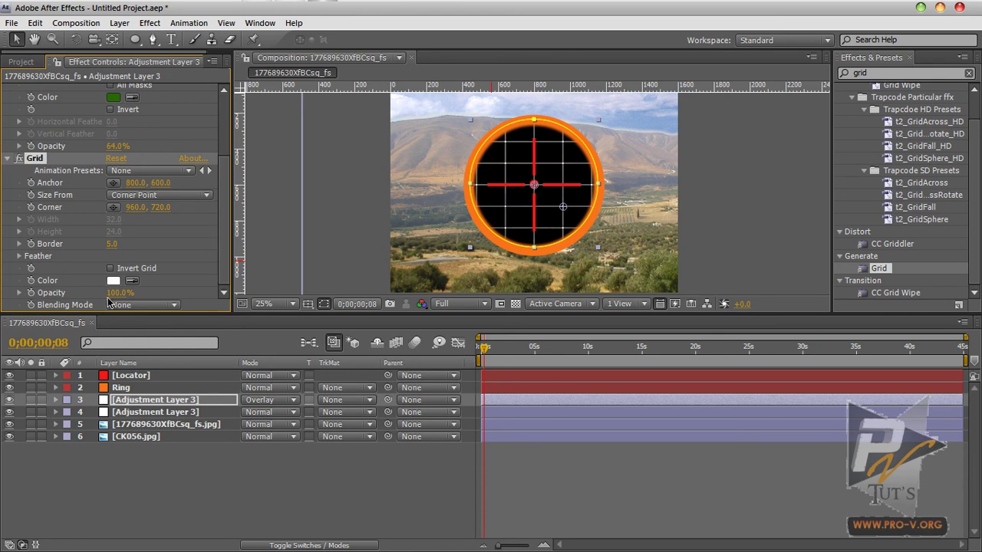
click(130, 305)
click(146, 247)
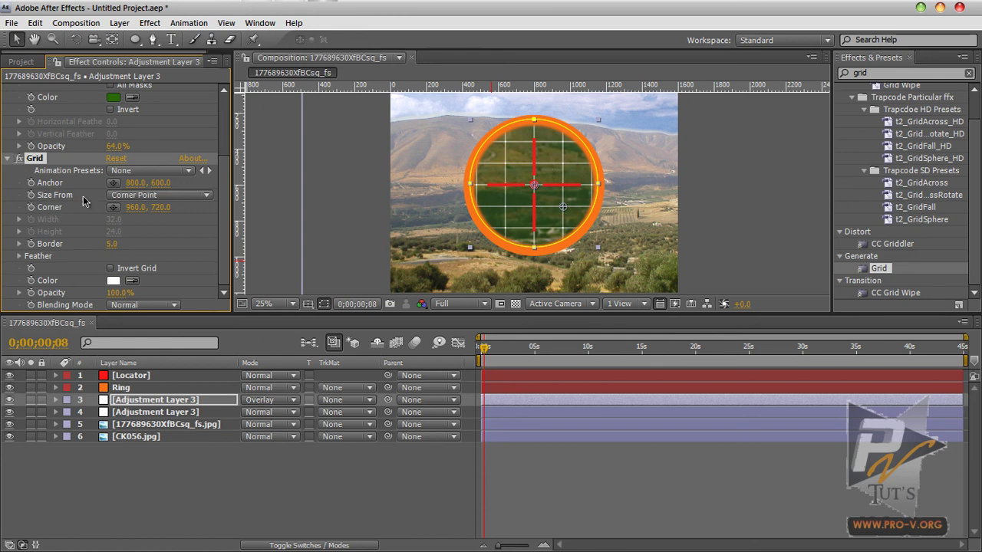
- Set the Grid effect's Size From to Width & Height Sliders, with Width 37.7 and Height 35.1
click(186, 197)
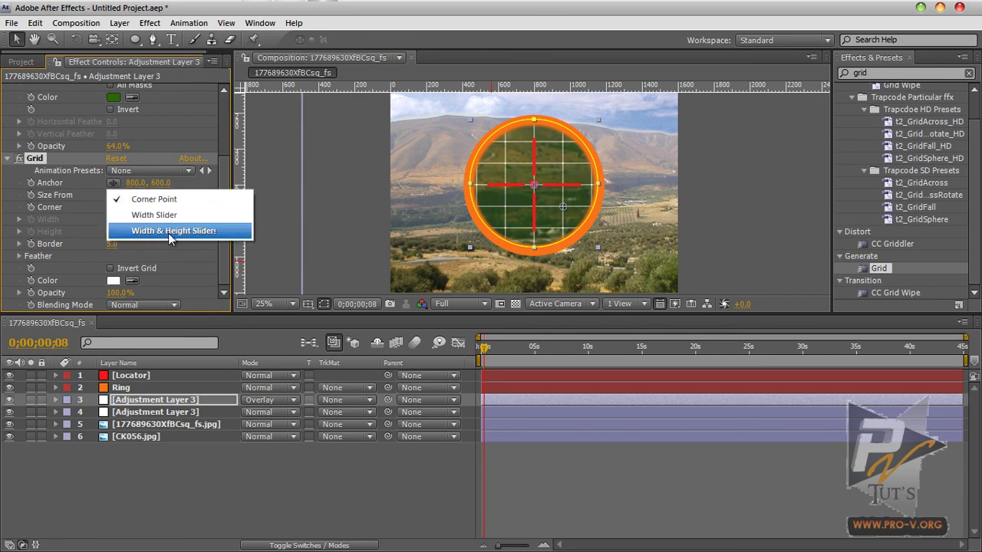
click(188, 230)
drag(111, 239, 70, 241)
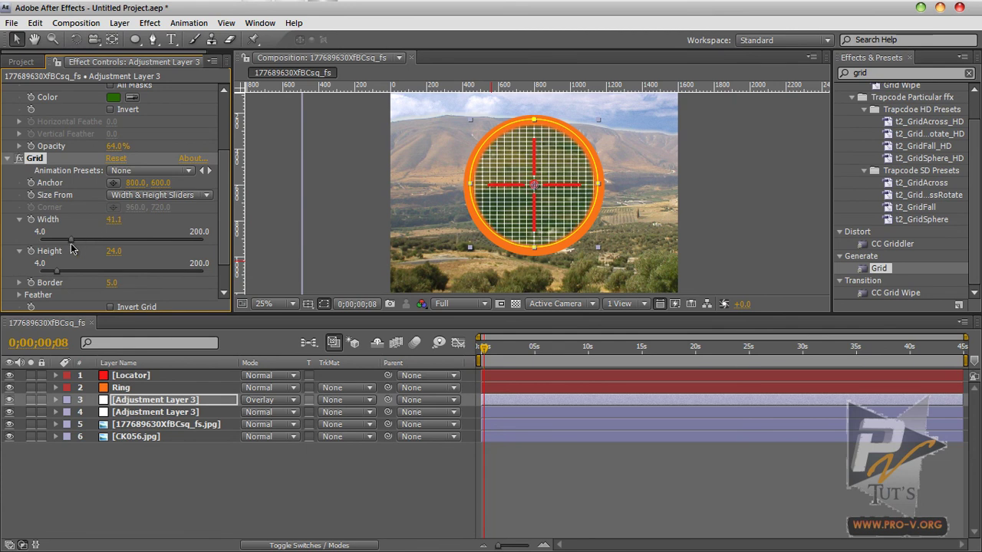
drag(61, 277, 73, 277)
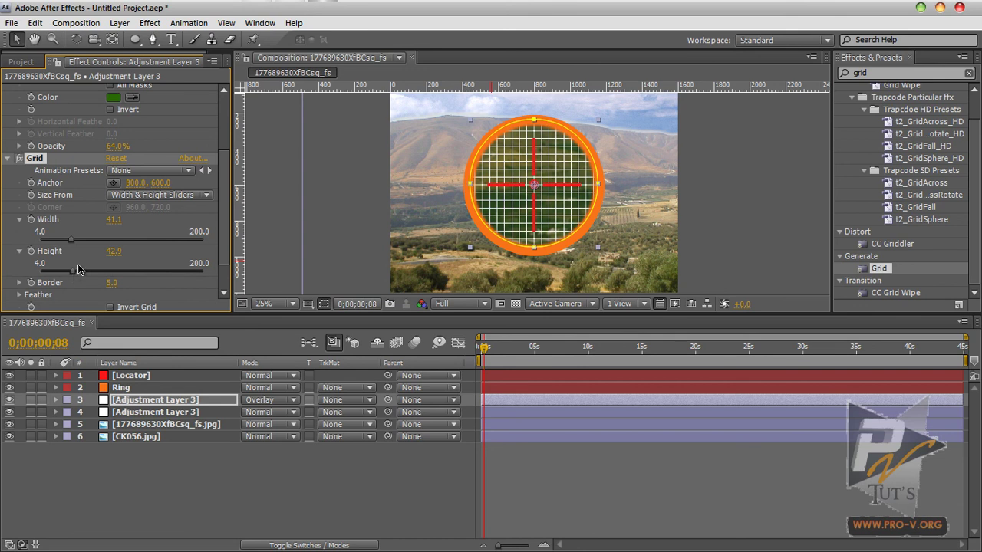
drag(71, 241, 65, 277)
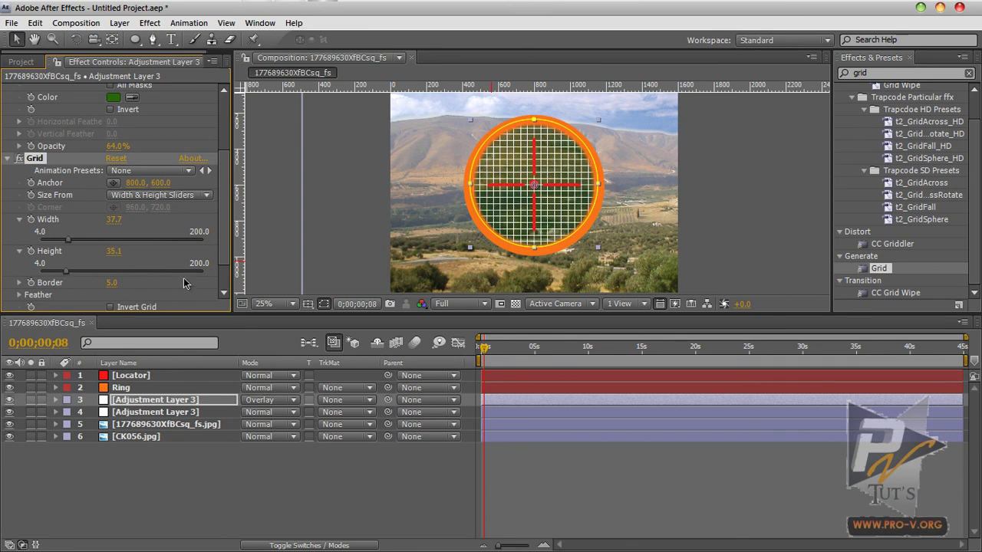
scroll(222, 241, down, 2)
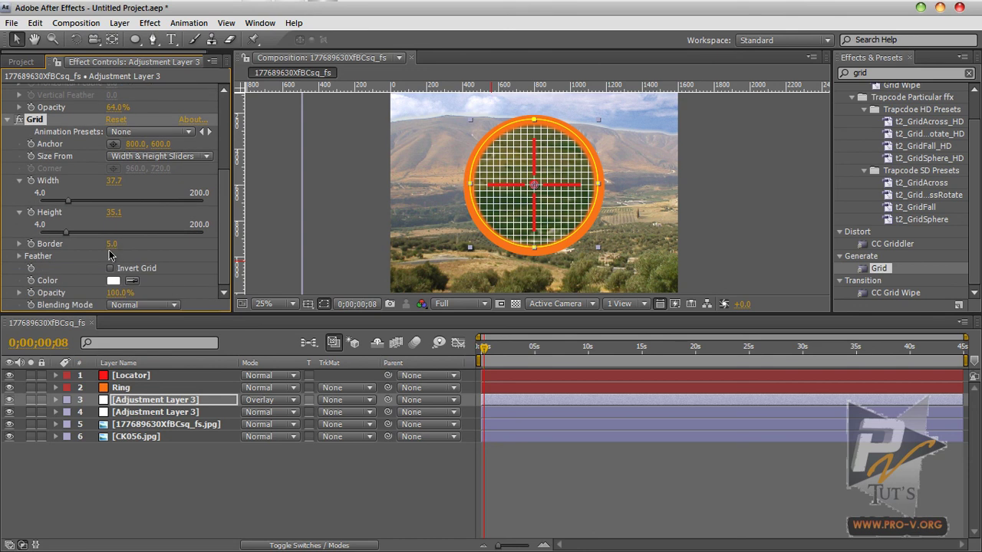
- Soften the grid lines by setting the Grid effect's Feather Width and Height to 1.0
key(period)
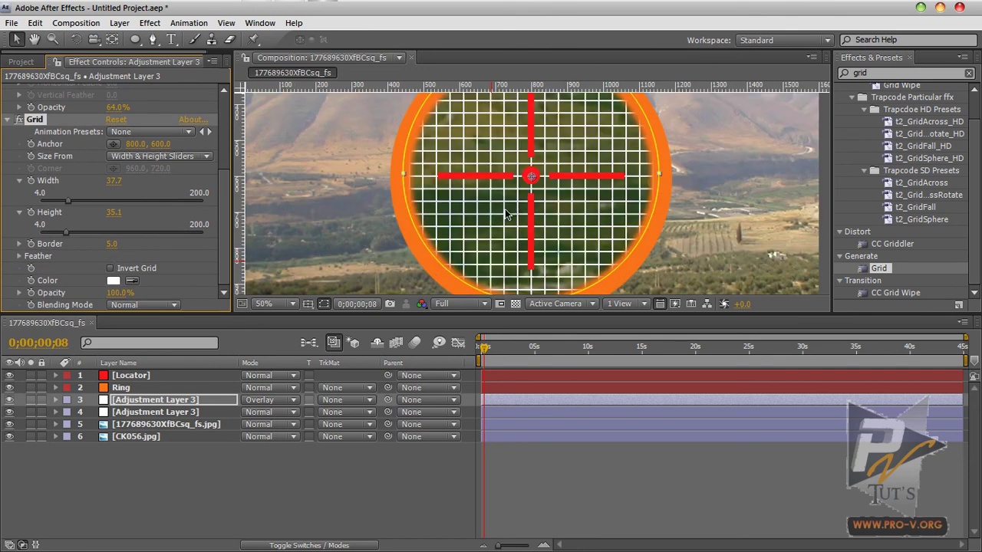
key(period)
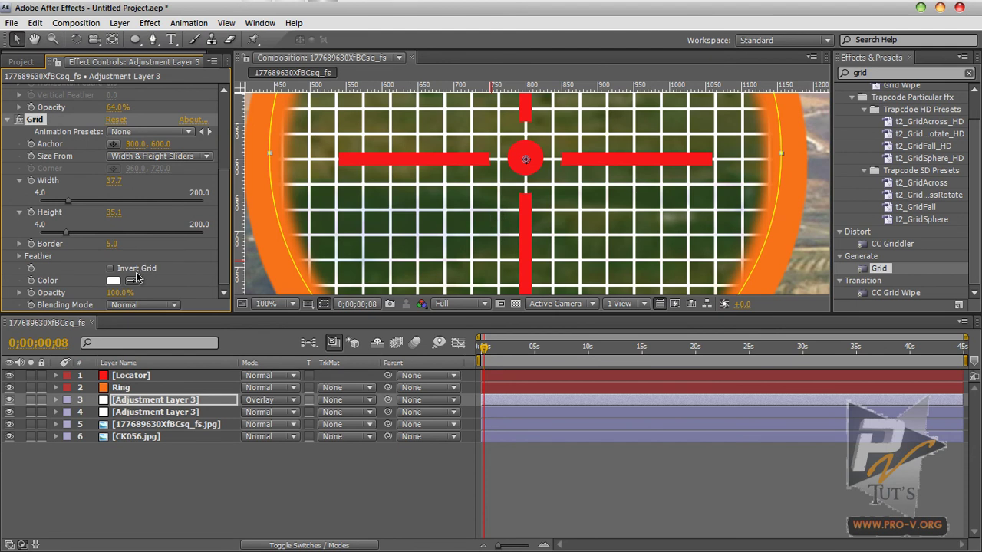
click(20, 256)
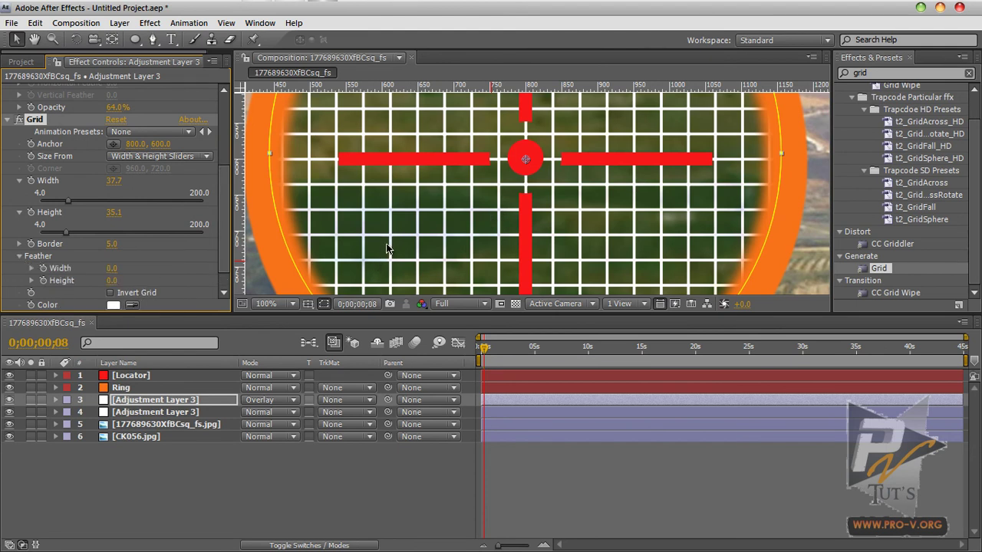
click(112, 268)
text(1)
click(112, 281)
text(1)
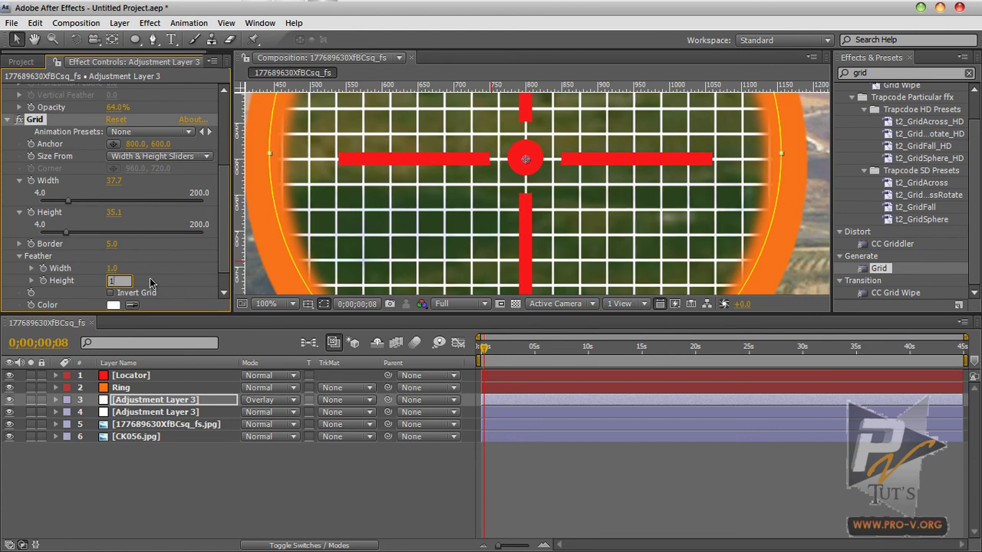
click(175, 262)
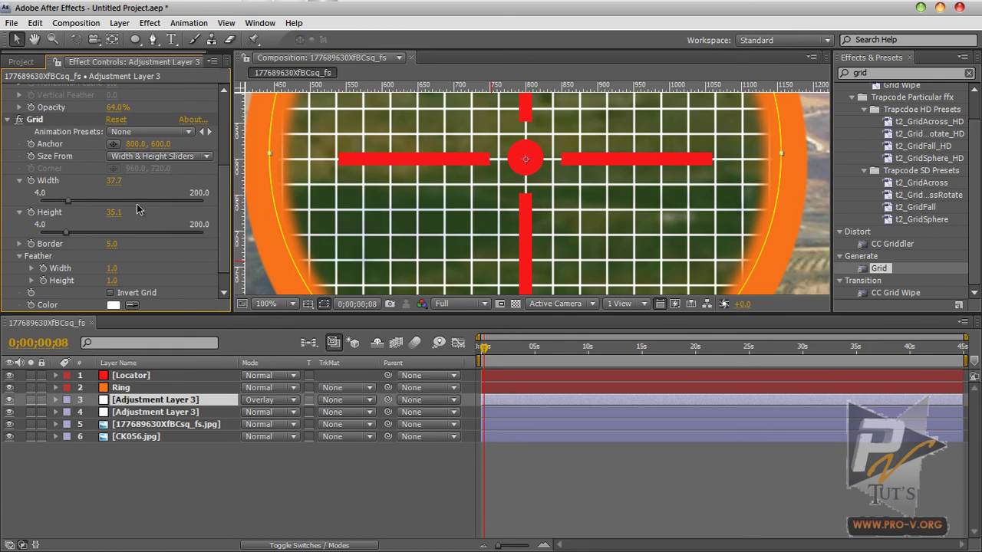
- Make the grid cells square by setting the Grid effect's Height and Width to 30
click(112, 214)
text(30)
key(Return)
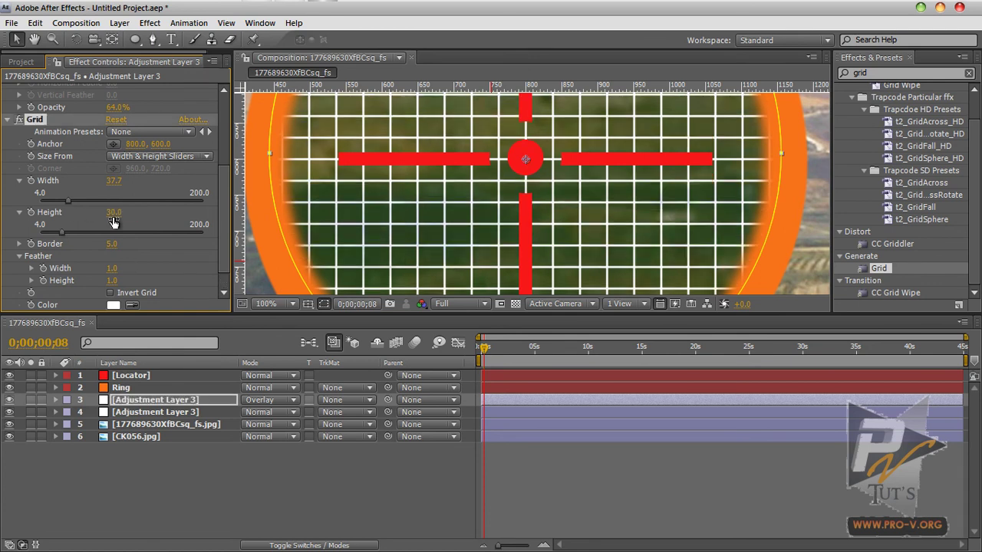
text(30)
key(Return)
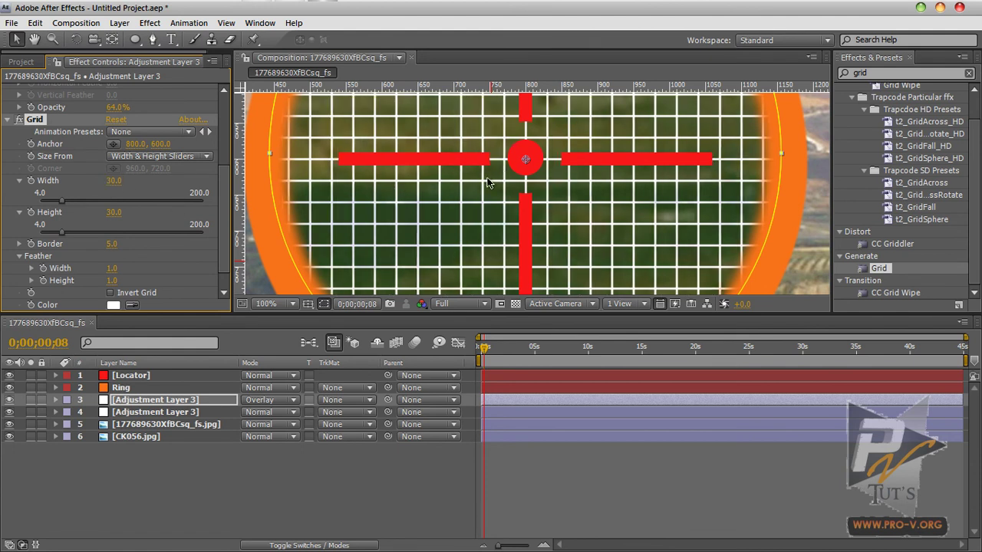
- Change the Grid effect's Blending Mode on the upper adjustment layer to Overlay
click(163, 402)
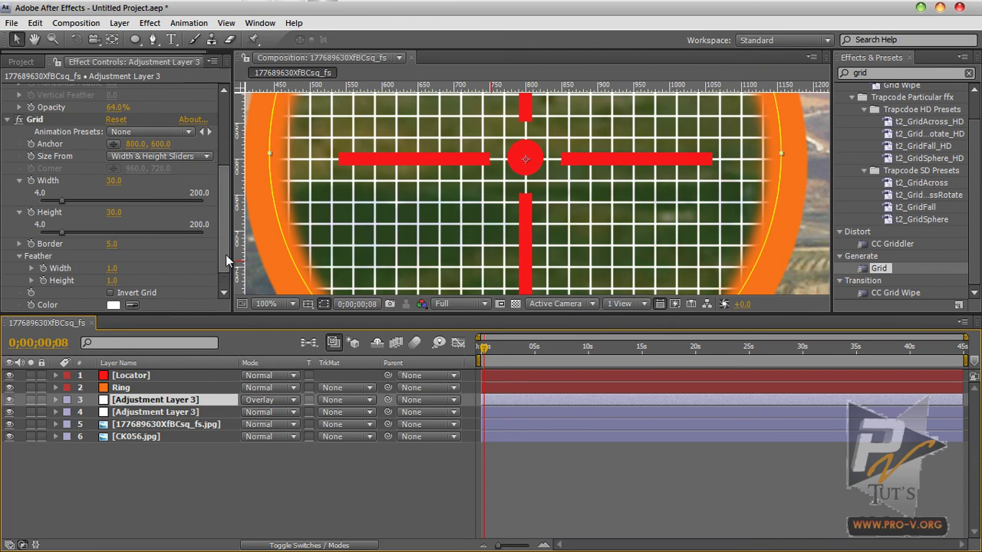
scroll(220, 289, down, 1)
click(173, 306)
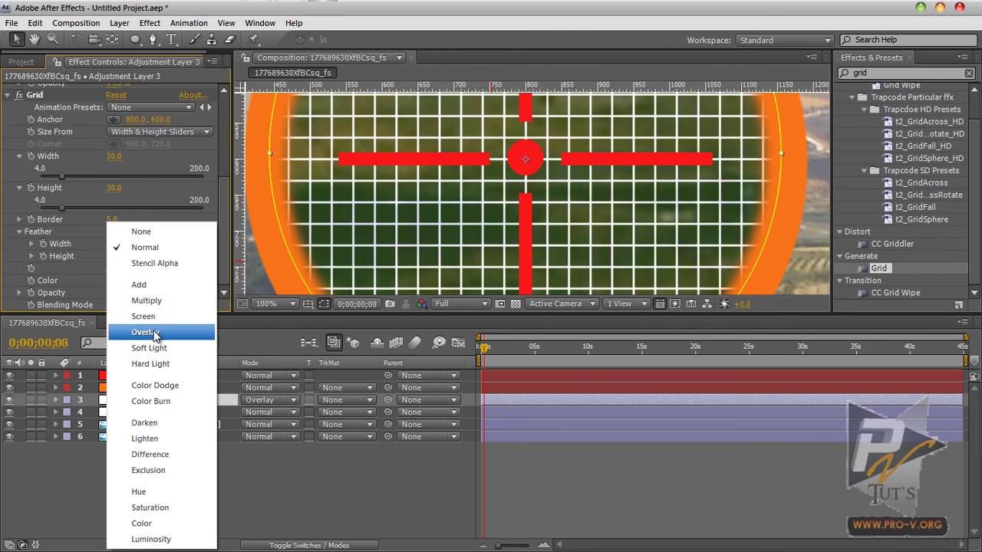
click(153, 332)
scroll(484, 223, down, 2)
scroll(486, 228, up, 4)
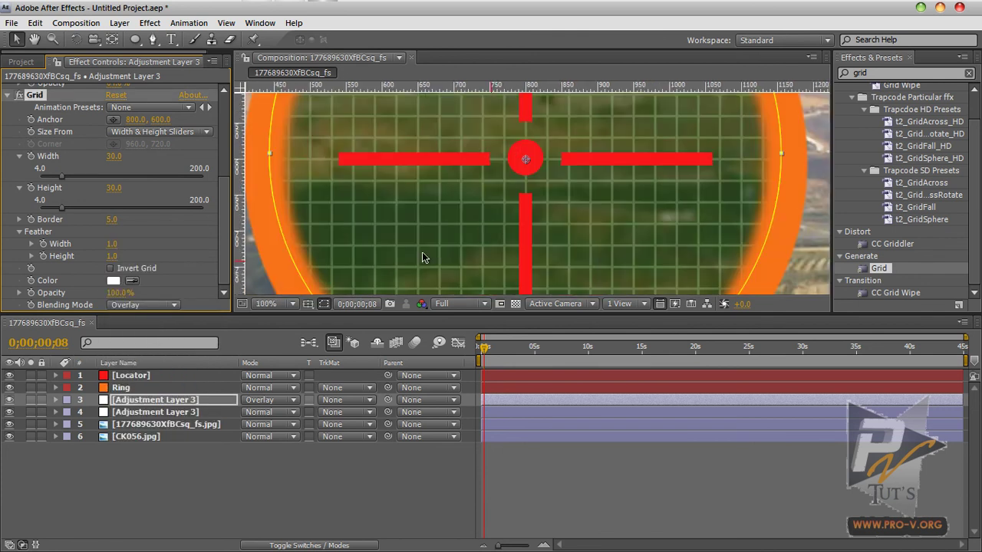
- Try the Grid effect with Invert Grid enabled and switch the option back off
click(112, 270)
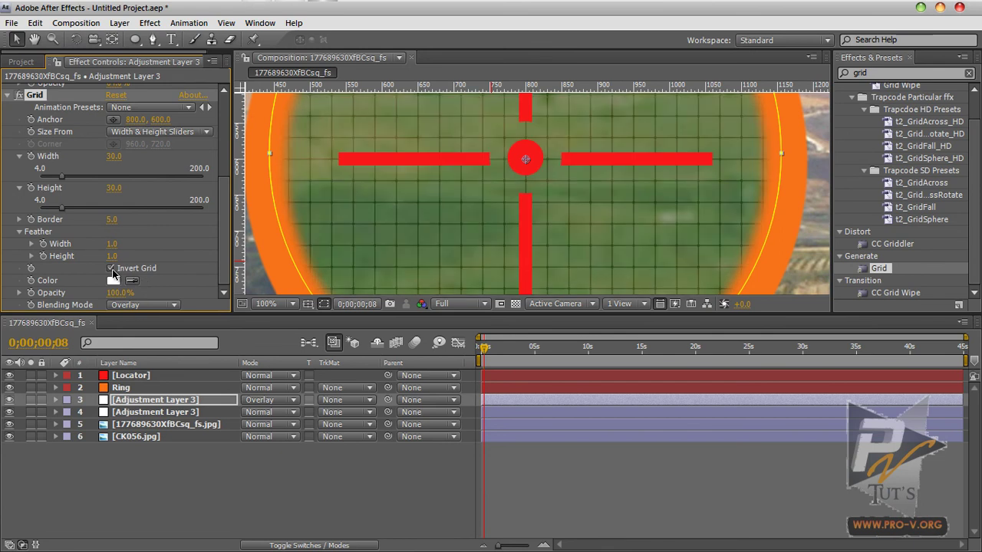
scroll(485, 174, down, 2)
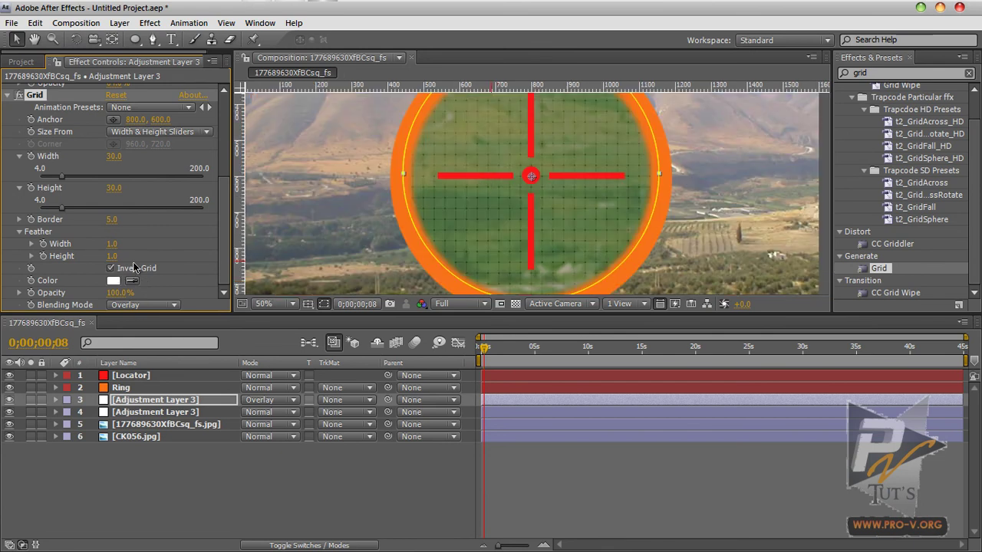
click(111, 269)
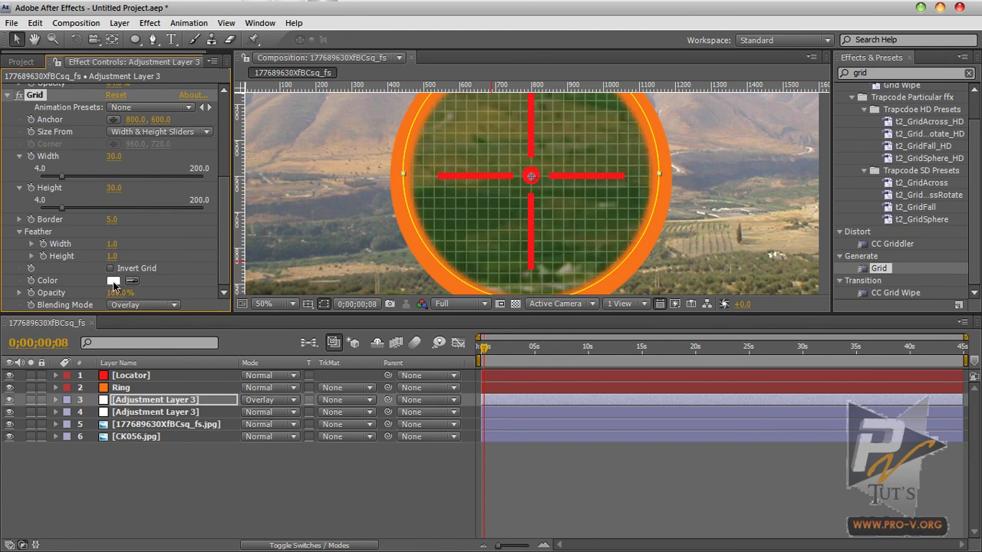
- Try the Screen blending mode on the Grid effect and settle on Soft Light
click(142, 306)
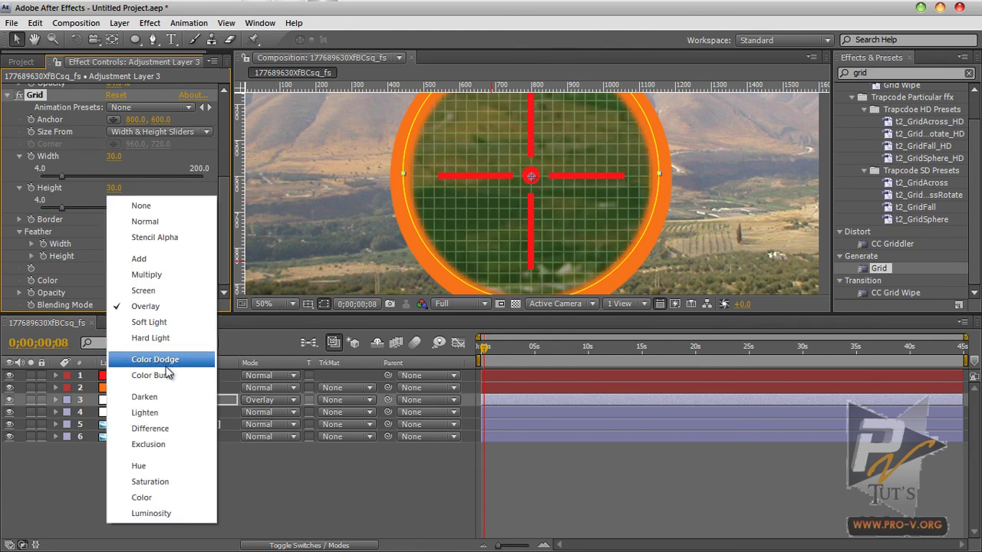
click(160, 292)
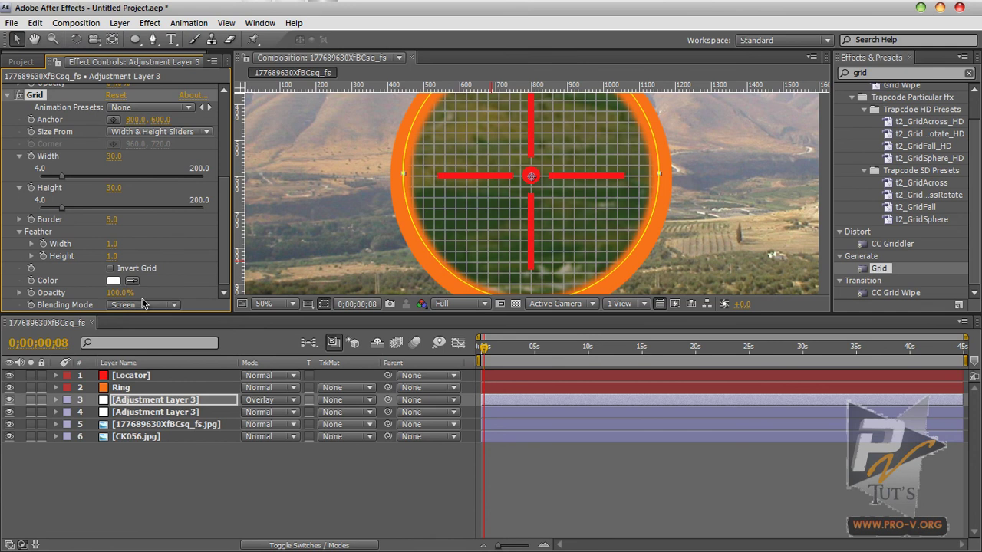
click(139, 304)
click(168, 354)
click(155, 307)
click(159, 288)
- Change the Grid effect's colour to a bright lime green and check the grid inside the locator ring
click(115, 281)
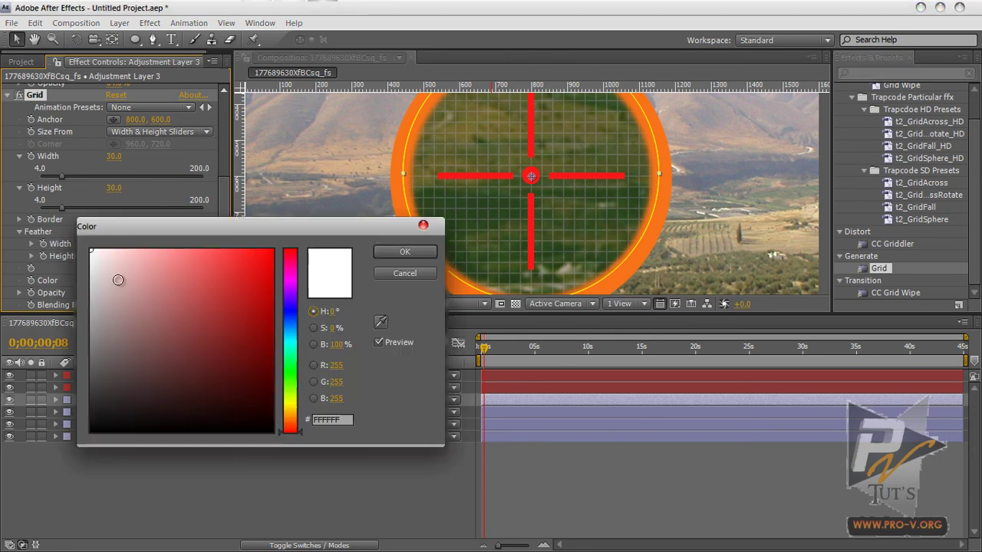
click(292, 388)
drag(265, 282, 298, 239)
click(395, 252)
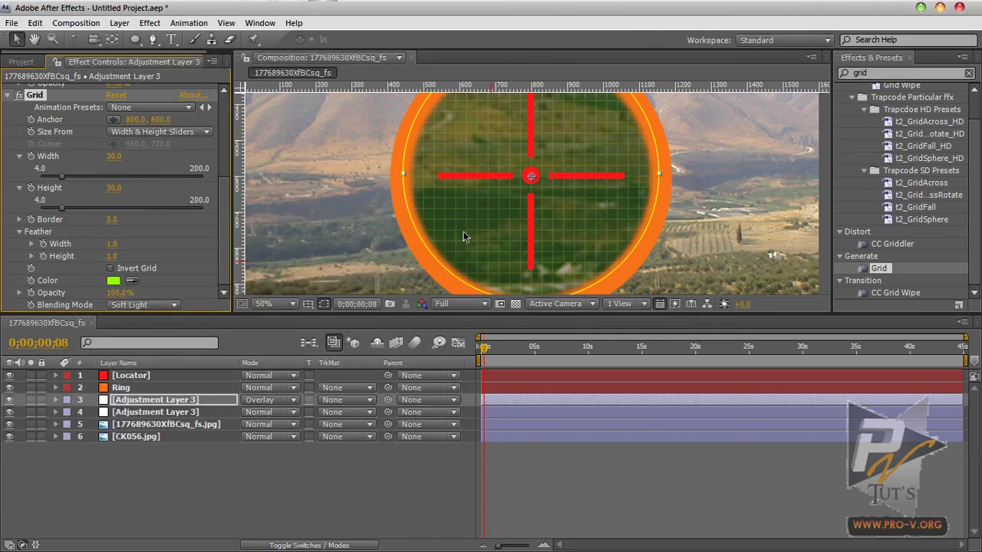
scroll(525, 223, down, 2)
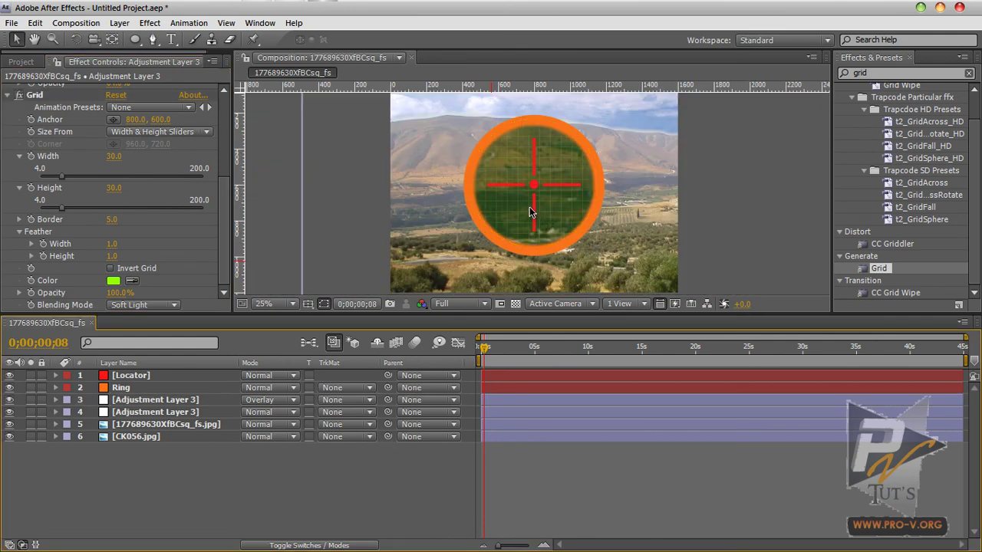
scroll(529, 206, up, 2)
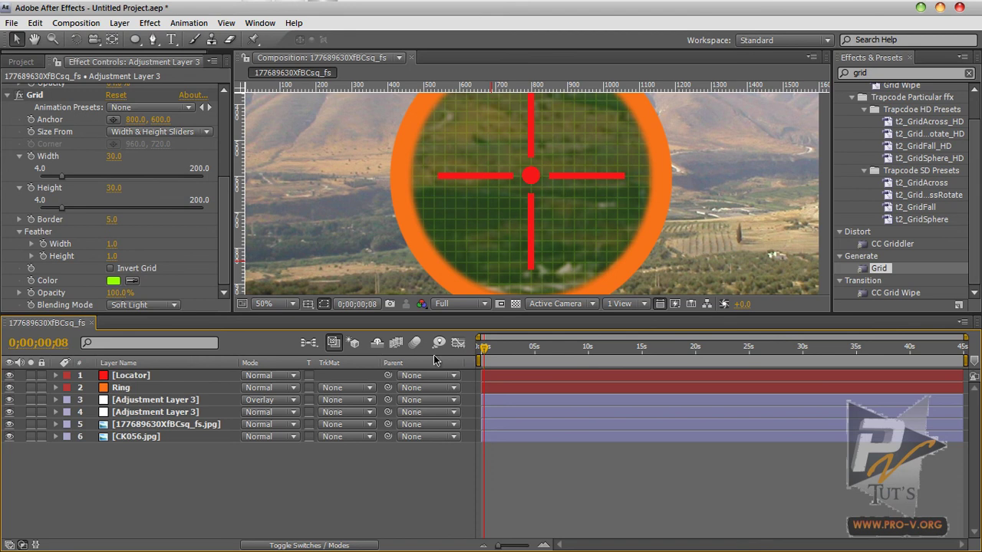
scroll(513, 221, down, 2)
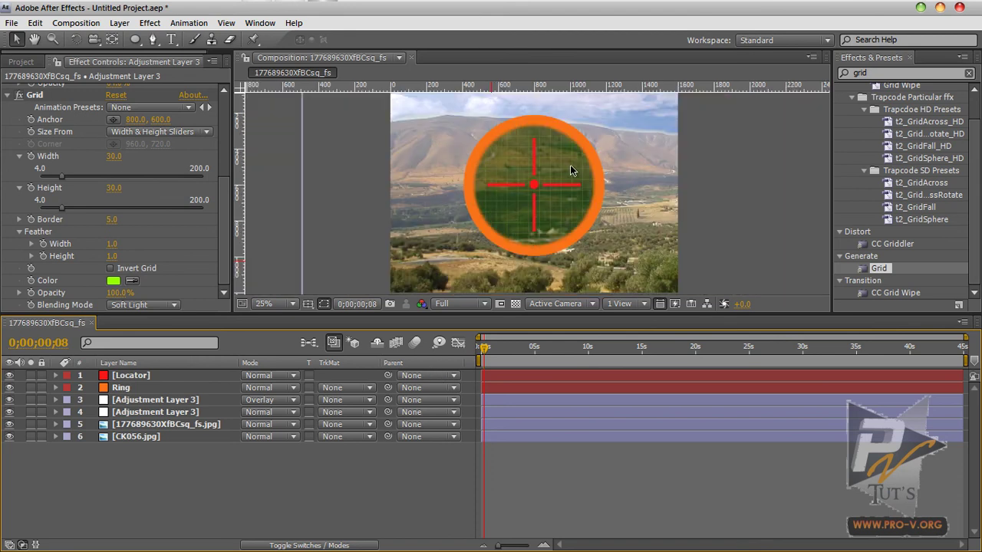